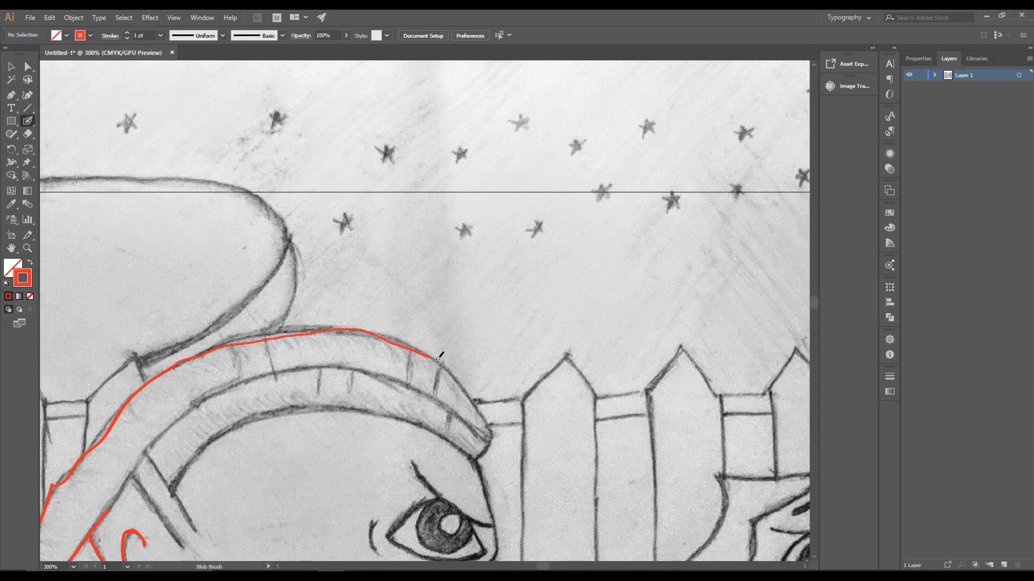
- Trace the rest of the creature's headpiece in red with the Blob Brush: outer edge, lower edge, side straps and middle seam
{"action": "left_click_drag", "start_coordinate": [481, 457], "coordinate": [595, 290]}
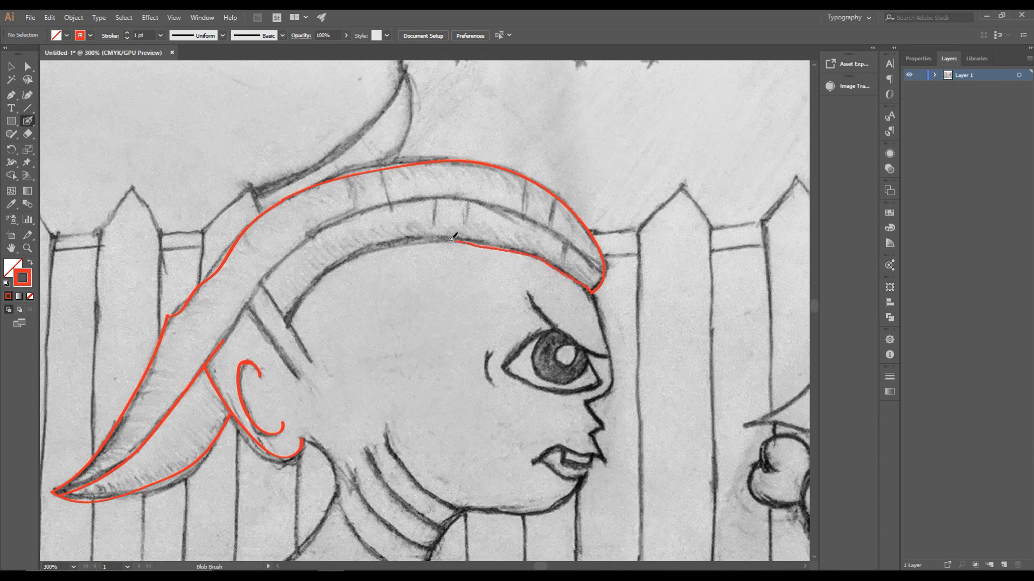
{"action": "left_click_drag", "start_coordinate": [453, 238], "coordinate": [295, 334]}
{"action": "left_click_drag", "start_coordinate": [223, 346], "coordinate": [282, 257]}
{"action": "left_click_drag", "start_coordinate": [306, 259], "coordinate": [223, 421]}
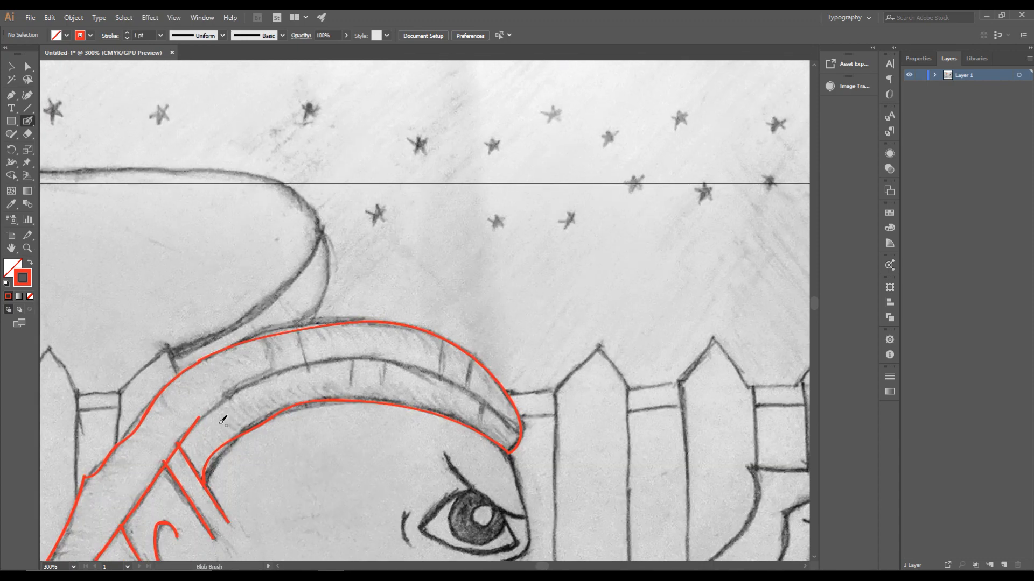
{"action": "mouse_move", "coordinate": [244, 386]}
{"action": "left_mouse_down"}
{"action": "mouse_move", "coordinate": [390, 362]}
{"action": "mouse_move", "coordinate": [472, 400]}
{"action": "mouse_move", "coordinate": [522, 437]}
{"action": "left_mouse_up"}
{"action": "scroll", "coordinate": [526, 385], "scroll_direction": "down", "scroll_amount": 3}
{"action": "scroll", "coordinate": [485, 498], "scroll_direction": "up", "scroll_amount": 4}
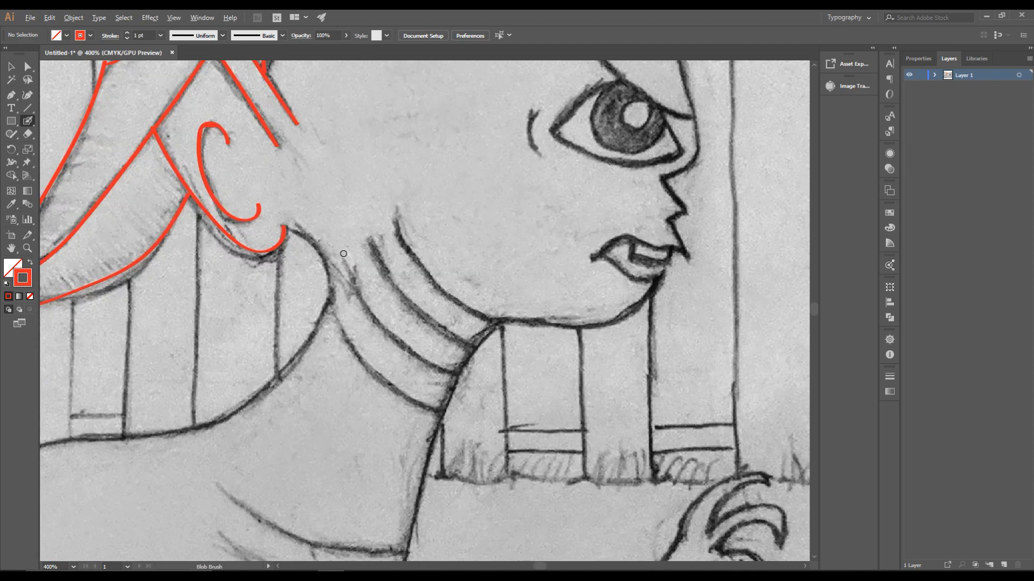
{"action": "scroll", "coordinate": [347, 253], "scroll_direction": "down", "scroll_amount": 1}
{"action": "left_click_drag", "start_coordinate": [297, 234], "coordinate": [335, 261]}
{"action": "left_click_drag", "start_coordinate": [214, 382], "coordinate": [148, 398]}
{"action": "key", "text": "ctrl+z"}
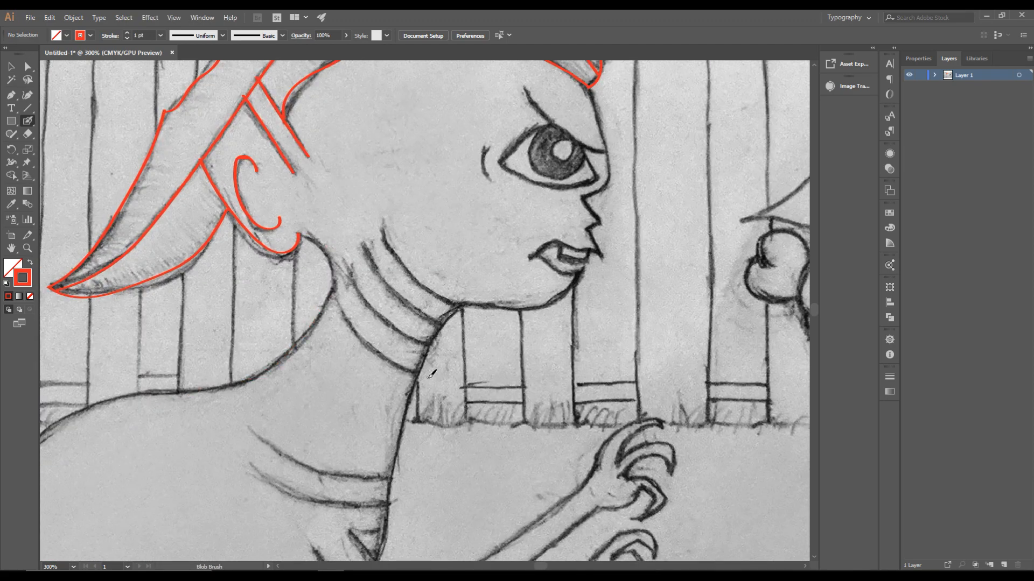
- Trace the back of the creature's neck below the ear and the start of its back
{"action": "left_click_drag", "start_coordinate": [276, 354], "coordinate": [202, 389]}
{"action": "left_click_drag", "start_coordinate": [247, 397], "coordinate": [585, 192]}
{"action": "scroll", "coordinate": [584, 193], "scroll_direction": "up", "scroll_amount": 3}
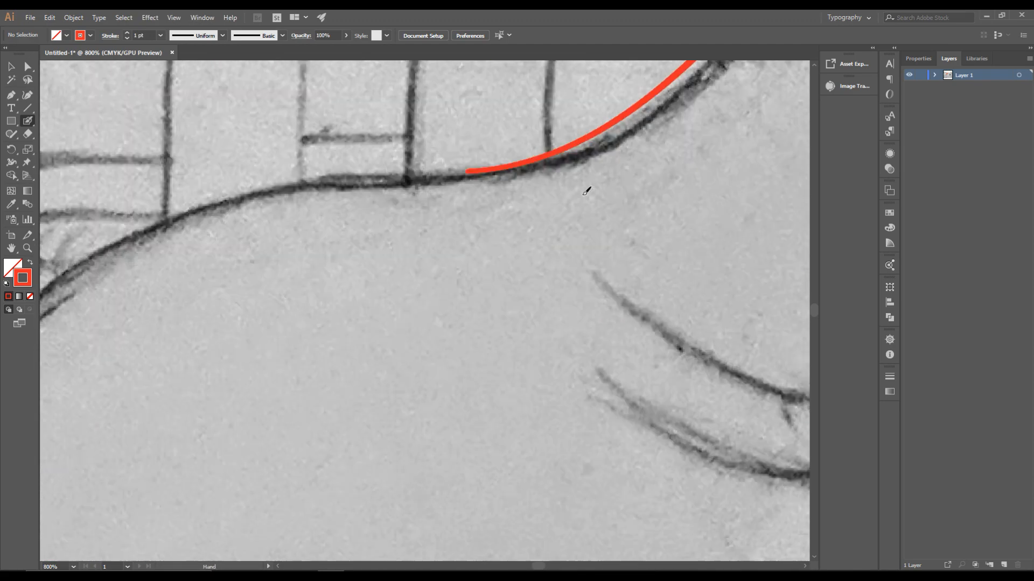
{"action": "scroll", "coordinate": [585, 193], "scroll_direction": "down", "scroll_amount": 2}
- Trace the remainder of the creature's back, its hindquarters and the rear edge of its thigh
{"action": "mouse_move", "coordinate": [523, 180]}
{"action": "left_mouse_down"}
{"action": "mouse_move", "coordinate": [462, 181]}
{"action": "mouse_move", "coordinate": [235, 305]}
{"action": "left_mouse_up"}
{"action": "left_click_drag", "start_coordinate": [351, 323], "coordinate": [513, 128]}
{"action": "left_click_drag", "start_coordinate": [349, 163], "coordinate": [236, 269]}
{"action": "mouse_move", "coordinate": [315, 332]}
{"action": "left_mouse_down"}
{"action": "mouse_move", "coordinate": [607, 99]}
{"action": "mouse_move", "coordinate": [526, 209]}
{"action": "left_mouse_up"}
{"action": "mouse_move", "coordinate": [467, 136]}
{"action": "left_mouse_down"}
{"action": "mouse_move", "coordinate": [318, 205]}
{"action": "mouse_move", "coordinate": [209, 295]}
{"action": "mouse_move", "coordinate": [541, 227]}
{"action": "mouse_move", "coordinate": [101, 237]}
{"action": "left_mouse_up"}
{"action": "left_click_drag", "start_coordinate": [157, 277], "coordinate": [330, 422]}
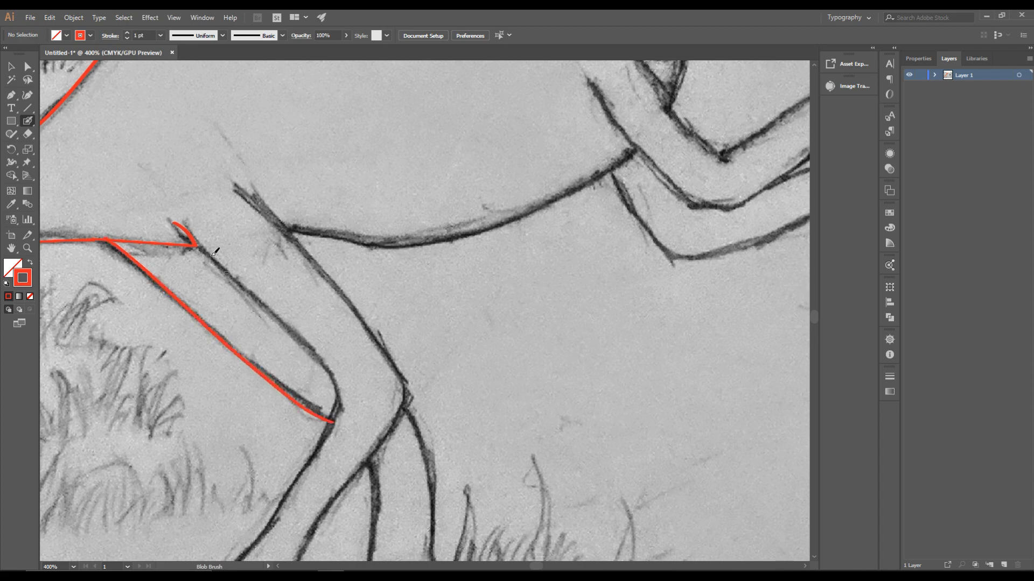
- Trace the front of the creature's hind leg and both lower legs down towards the feet
{"action": "scroll", "coordinate": [262, 137], "scroll_direction": "down", "scroll_amount": 2}
{"action": "left_click_drag", "start_coordinate": [316, 218], "coordinate": [294, 256]}
{"action": "left_click_drag", "start_coordinate": [360, 130], "coordinate": [289, 124]}
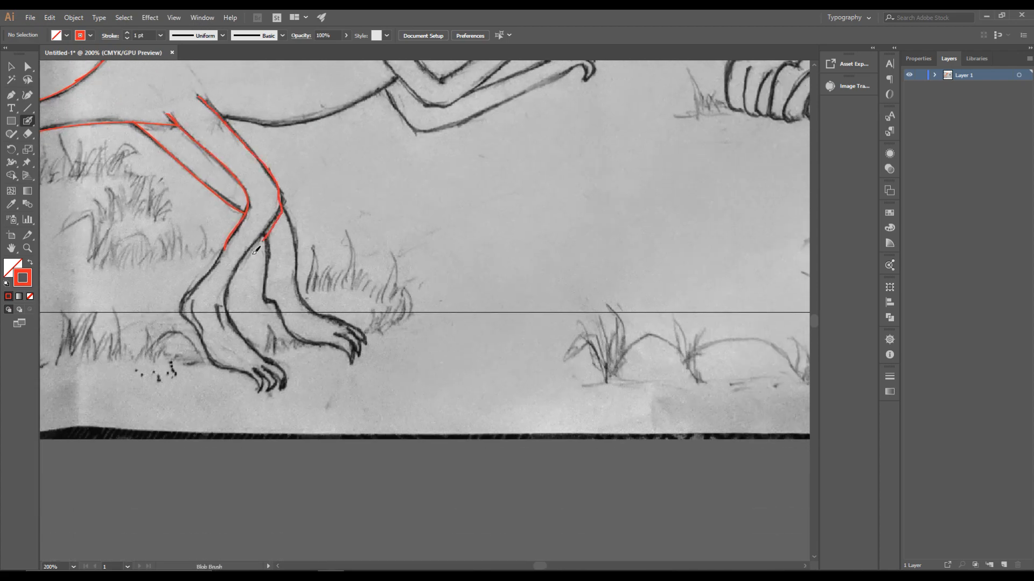
{"action": "mouse_move", "coordinate": [262, 239]}
{"action": "left_mouse_down"}
{"action": "mouse_move", "coordinate": [235, 314]}
{"action": "mouse_move", "coordinate": [270, 300]}
{"action": "mouse_move", "coordinate": [298, 338]}
{"action": "left_mouse_up"}
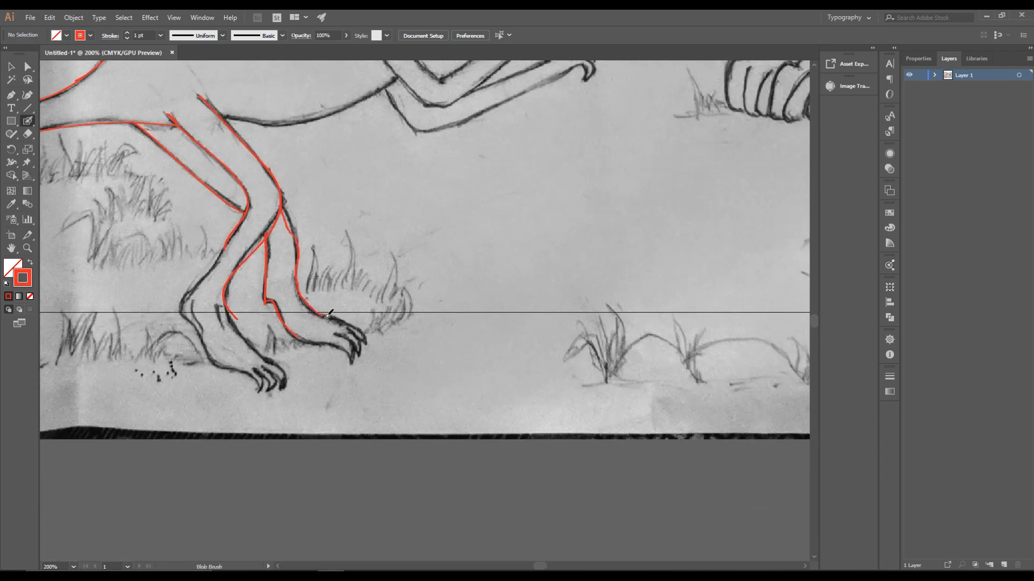
{"action": "left_click_drag", "start_coordinate": [209, 355], "coordinate": [215, 360]}
- Trace the creature's near foot with its heel, toes and claws, redoing one stray claw stroke
{"action": "scroll", "coordinate": [242, 381], "scroll_direction": "up", "scroll_amount": 3}
{"action": "left_click_drag", "start_coordinate": [243, 381], "coordinate": [243, 249]}
{"action": "mouse_move", "coordinate": [158, 184]}
{"action": "left_mouse_down"}
{"action": "mouse_move", "coordinate": [290, 281]}
{"action": "mouse_move", "coordinate": [289, 217]}
{"action": "left_mouse_up"}
{"action": "mouse_move", "coordinate": [273, 204]}
{"action": "left_mouse_down"}
{"action": "mouse_move", "coordinate": [323, 268]}
{"action": "mouse_move", "coordinate": [326, 212]}
{"action": "left_mouse_up"}
{"action": "mouse_move", "coordinate": [303, 192]}
{"action": "left_mouse_down"}
{"action": "mouse_move", "coordinate": [360, 246]}
{"action": "mouse_move", "coordinate": [358, 209]}
{"action": "left_mouse_up"}
{"action": "key", "text": "ctrl+z"}
{"action": "mouse_move", "coordinate": [158, 184]}
{"action": "left_mouse_down"}
{"action": "mouse_move", "coordinate": [291, 235]}
{"action": "mouse_move", "coordinate": [328, 235]}
{"action": "mouse_move", "coordinate": [361, 217]}
{"action": "mouse_move", "coordinate": [303, 166]}
{"action": "left_mouse_up"}
{"action": "mouse_move", "coordinate": [306, 166]}
{"action": "left_mouse_down"}
{"action": "mouse_move", "coordinate": [359, 367]}
{"action": "mouse_move", "coordinate": [255, 219]}
{"action": "left_mouse_up"}
{"action": "scroll", "coordinate": [318, 246], "scroll_direction": "down", "scroll_amount": 3}
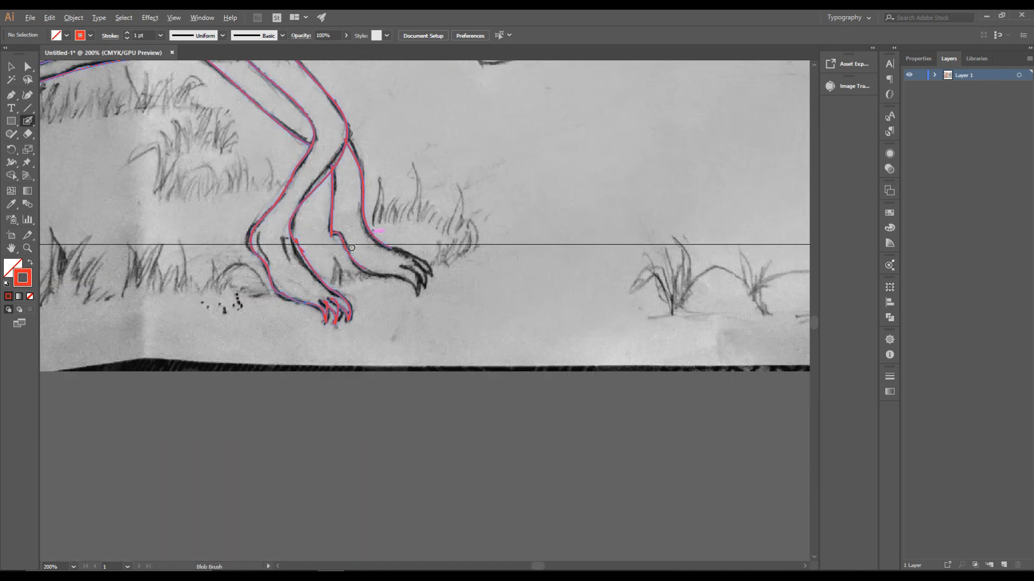
- Trace the toes and claws of the creature's far foot
{"action": "scroll", "coordinate": [355, 242], "scroll_direction": "up", "scroll_amount": 2}
{"action": "left_click_drag", "start_coordinate": [377, 292], "coordinate": [488, 343]}
{"action": "left_click_drag", "start_coordinate": [519, 309], "coordinate": [434, 250]}
{"action": "scroll", "coordinate": [432, 237], "scroll_direction": "down", "scroll_amount": 2}
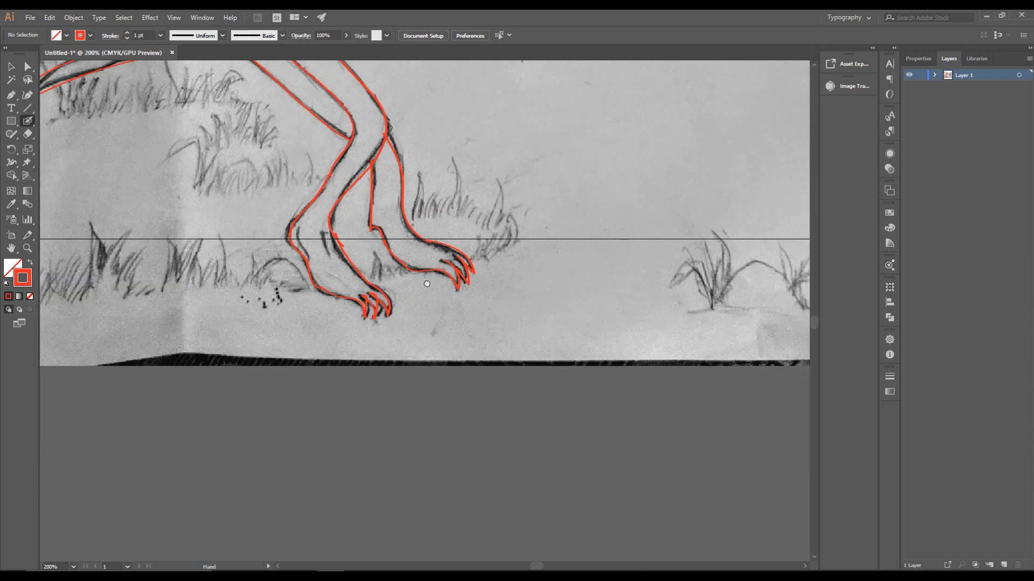
- Trace the creature's belly line and the lower edge of its near upper arm, undoing the last stroke at the elbow
{"action": "left_click_drag", "start_coordinate": [441, 119], "coordinate": [415, 409]}
{"action": "scroll", "coordinate": [414, 410], "scroll_direction": "up", "scroll_amount": 2}
{"action": "mouse_move", "coordinate": [176, 332]}
{"action": "left_mouse_down"}
{"action": "mouse_move", "coordinate": [337, 345]}
{"action": "mouse_move", "coordinate": [531, 249]}
{"action": "mouse_move", "coordinate": [121, 245]}
{"action": "left_mouse_up"}
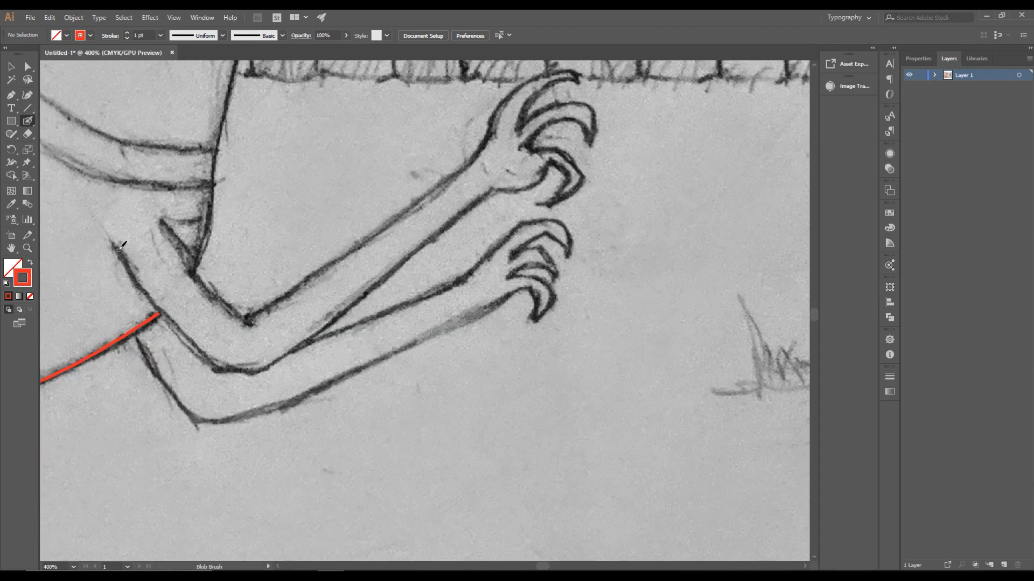
{"action": "left_click_drag", "start_coordinate": [245, 366], "coordinate": [254, 368]}
{"action": "mouse_move", "coordinate": [157, 315]}
{"action": "left_mouse_down"}
{"action": "mouse_move", "coordinate": [163, 308]}
{"action": "mouse_move", "coordinate": [170, 354]}
{"action": "mouse_move", "coordinate": [192, 387]}
{"action": "left_mouse_up"}
{"action": "scroll", "coordinate": [165, 336], "scroll_direction": "down", "scroll_amount": 2}
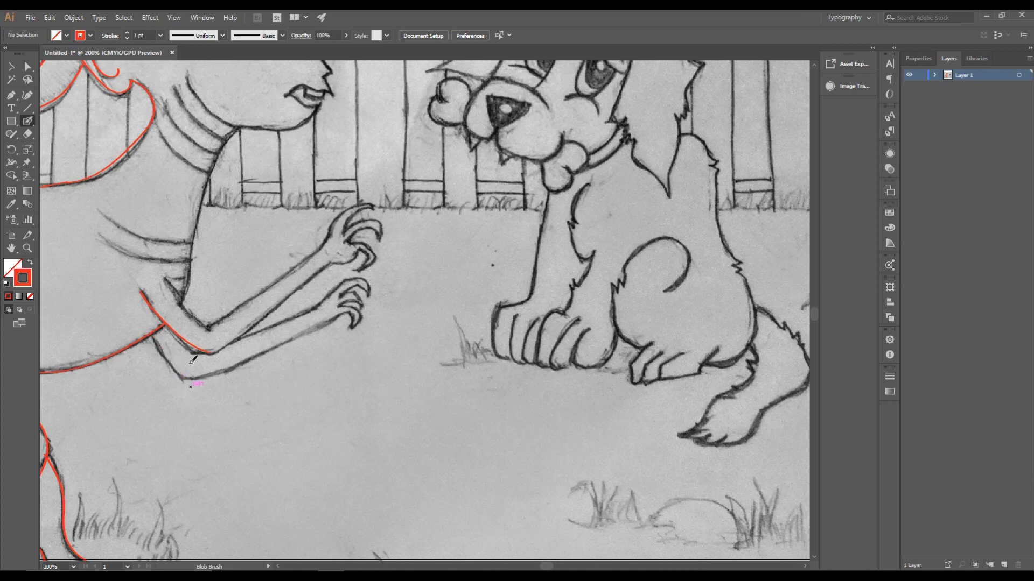
{"action": "key", "text": "ctrl+z"}
- Trace the underside of both of the creature's arms and the upper edge of the far forearm
{"action": "scroll", "coordinate": [180, 360], "scroll_direction": "up", "scroll_amount": 3}
{"action": "mouse_move", "coordinate": [87, 283]}
{"action": "left_mouse_down"}
{"action": "mouse_move", "coordinate": [296, 405]}
{"action": "mouse_move", "coordinate": [549, 281]}
{"action": "left_mouse_up"}
{"action": "left_click_drag", "start_coordinate": [265, 338], "coordinate": [466, 202]}
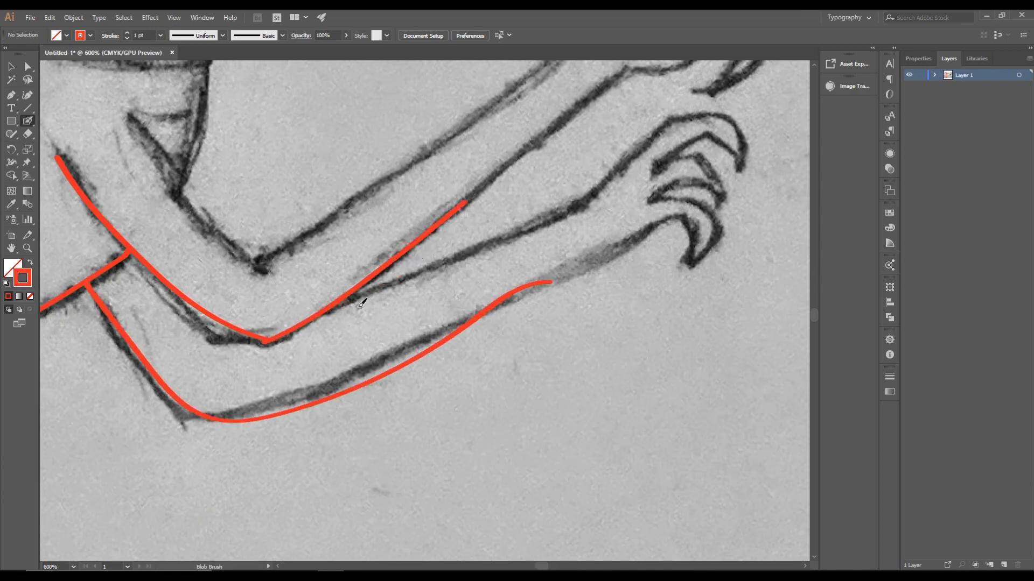
{"action": "left_click_drag", "start_coordinate": [334, 306], "coordinate": [586, 205]}
{"action": "left_click_drag", "start_coordinate": [663, 80], "coordinate": [690, 126]}
- Trace the claws of the creature's near hand and the upper edge of its near forearm
{"action": "scroll", "coordinate": [690, 126], "scroll_direction": "up", "scroll_amount": 2}
{"action": "left_click_drag", "start_coordinate": [295, 370], "coordinate": [615, 117]}
{"action": "scroll", "coordinate": [608, 213], "scroll_direction": "down", "scroll_amount": 2}
{"action": "left_click_drag", "start_coordinate": [608, 214], "coordinate": [255, 414]}
{"action": "mouse_move", "coordinate": [262, 364]}
{"action": "left_mouse_down"}
{"action": "mouse_move", "coordinate": [405, 329]}
{"action": "mouse_move", "coordinate": [341, 290]}
{"action": "mouse_move", "coordinate": [387, 380]}
{"action": "left_mouse_up"}
{"action": "mouse_move", "coordinate": [368, 386]}
{"action": "left_mouse_down"}
{"action": "mouse_move", "coordinate": [458, 357]}
{"action": "mouse_move", "coordinate": [371, 306]}
{"action": "mouse_move", "coordinate": [284, 390]}
{"action": "left_mouse_up"}
{"action": "mouse_move", "coordinate": [291, 383]}
{"action": "left_mouse_down"}
{"action": "mouse_move", "coordinate": [429, 254]}
{"action": "mouse_move", "coordinate": [79, 519]}
{"action": "left_mouse_up"}
- Trace the claws of the creature's far hand and join them to the forearm
{"action": "scroll", "coordinate": [408, 461], "scroll_direction": "down", "scroll_amount": 1}
{"action": "left_click_drag", "start_coordinate": [408, 460], "coordinate": [294, 410]}
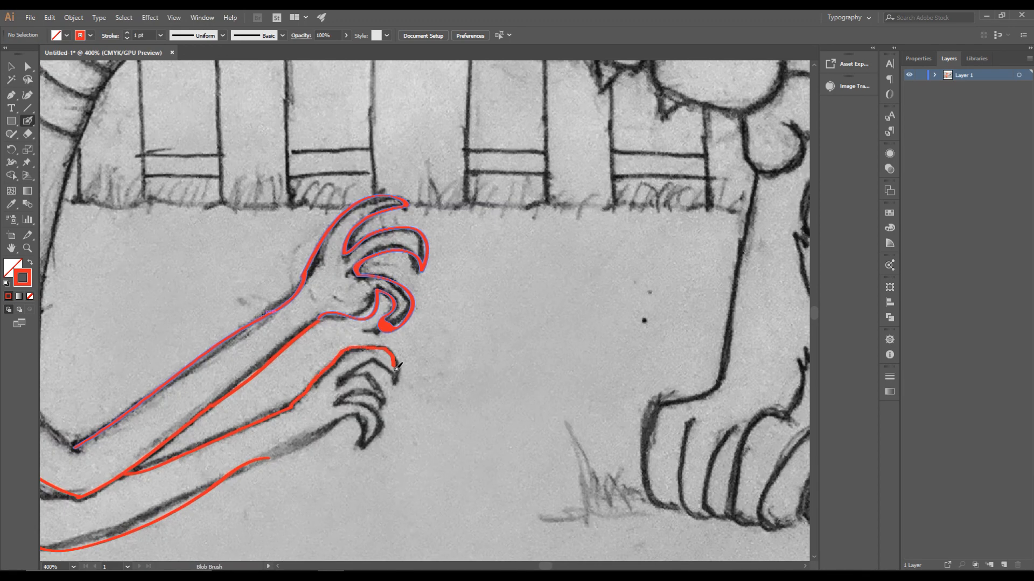
{"action": "left_click_drag", "start_coordinate": [363, 431], "coordinate": [269, 459]}
{"action": "scroll", "coordinate": [275, 453], "scroll_direction": "down", "scroll_amount": 2}
{"action": "scroll", "coordinate": [189, 438], "scroll_direction": "up", "scroll_amount": 2}
- Trace the inner elbow, the front of the creature's chest and the two curved chest creases
{"action": "left_click_drag", "start_coordinate": [188, 438], "coordinate": [483, 466]}
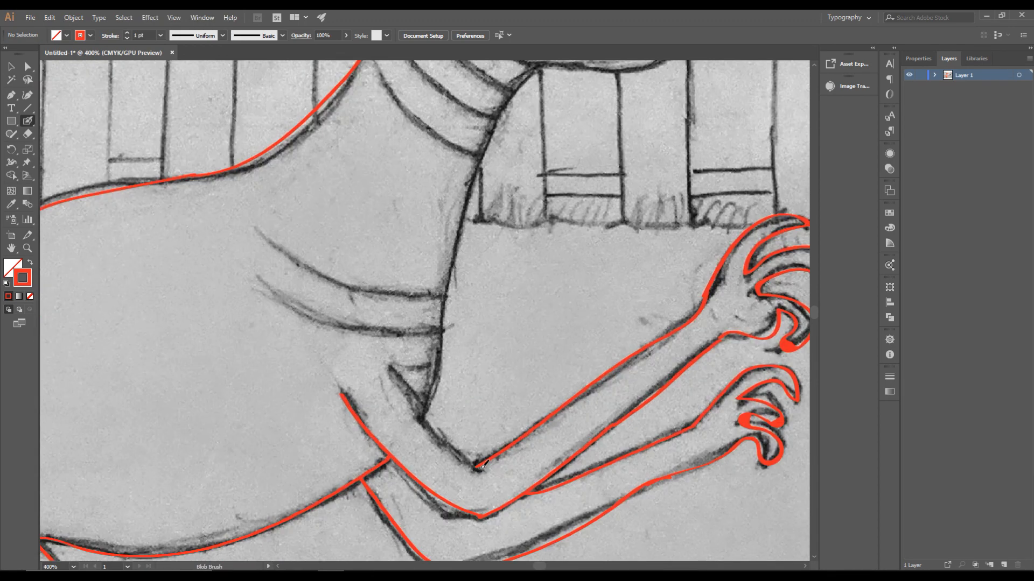
{"action": "left_click_drag", "start_coordinate": [440, 380], "coordinate": [470, 210]}
{"action": "mouse_move", "coordinate": [261, 226]}
{"action": "left_mouse_down"}
{"action": "mouse_move", "coordinate": [310, 257]}
{"action": "mouse_move", "coordinate": [447, 292]}
{"action": "left_mouse_up"}
{"action": "left_click_drag", "start_coordinate": [258, 279], "coordinate": [443, 331]}
- Trace the front of the creature's neck and the curved creases across it
{"action": "scroll", "coordinate": [467, 226], "scroll_direction": "up", "scroll_amount": 1}
{"action": "mouse_move", "coordinate": [467, 226]}
{"action": "left_mouse_down"}
{"action": "mouse_move", "coordinate": [368, 451]}
{"action": "mouse_move", "coordinate": [474, 214]}
{"action": "left_mouse_up"}
{"action": "mouse_move", "coordinate": [218, 186]}
{"action": "left_mouse_down"}
{"action": "mouse_move", "coordinate": [311, 302]}
{"action": "mouse_move", "coordinate": [386, 347]}
{"action": "left_mouse_up"}
{"action": "left_click_drag", "start_coordinate": [408, 288], "coordinate": [221, 166]}
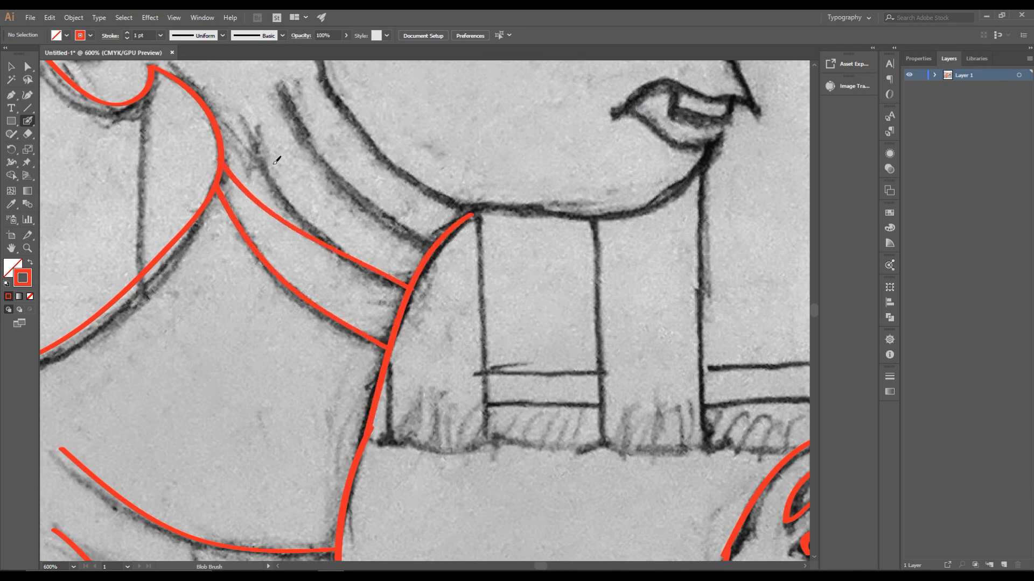
{"action": "left_click_drag", "start_coordinate": [280, 85], "coordinate": [407, 242]}
{"action": "scroll", "coordinate": [410, 241], "scroll_direction": "down", "scroll_amount": 2}
{"action": "key", "text": "ctrl+z"}
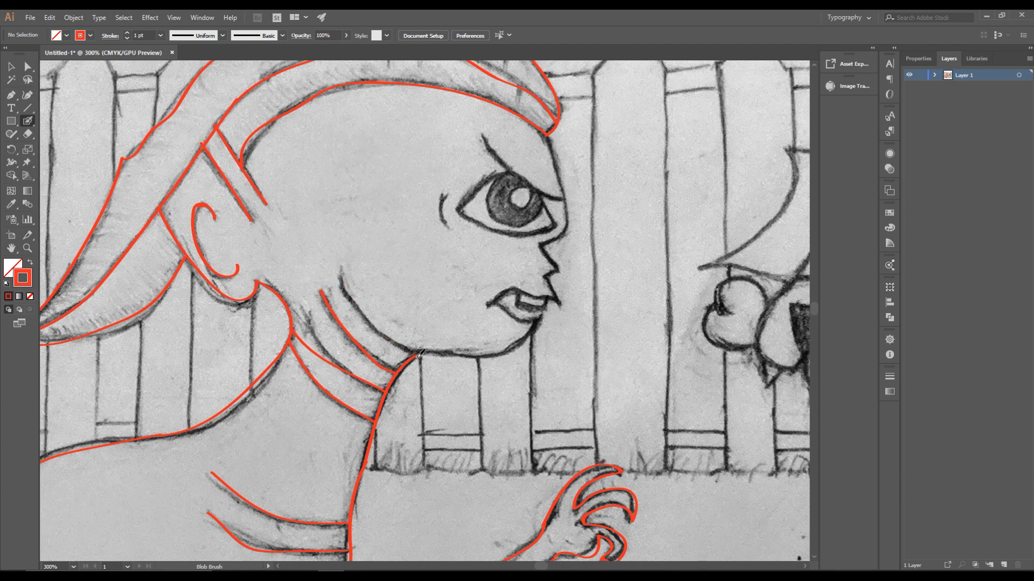
- Trace the creature's jaw, chin, lips and teeth
{"action": "scroll", "coordinate": [384, 335], "scroll_direction": "up", "scroll_amount": 1}
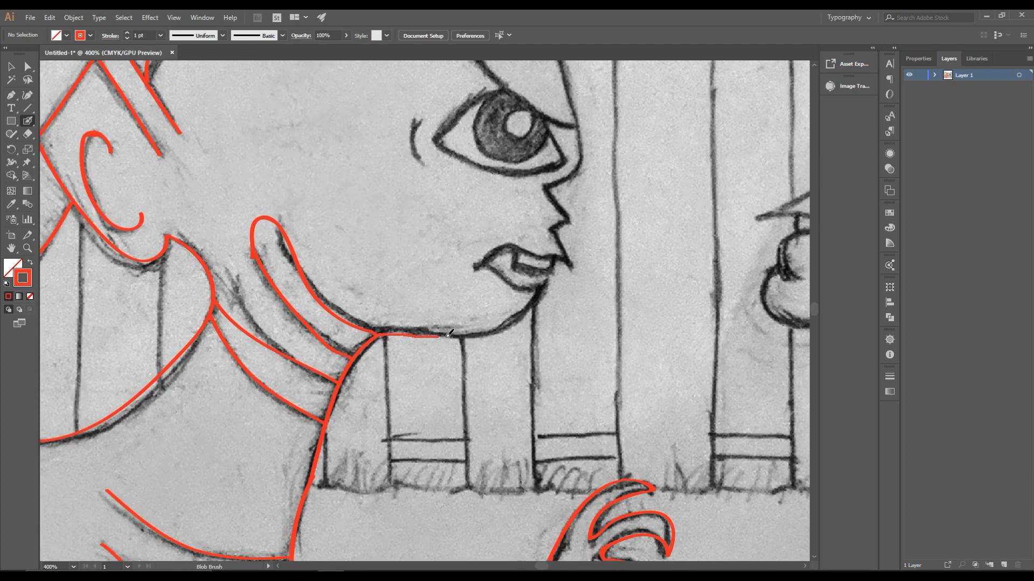
{"action": "scroll", "coordinate": [552, 282], "scroll_direction": "up", "scroll_amount": 4}
{"action": "mouse_move", "coordinate": [447, 337]}
{"action": "left_mouse_down"}
{"action": "mouse_move", "coordinate": [550, 285]}
{"action": "mouse_move", "coordinate": [251, 220]}
{"action": "mouse_move", "coordinate": [636, 220]}
{"action": "mouse_move", "coordinate": [571, 77]}
{"action": "left_mouse_up"}
{"action": "left_click_drag", "start_coordinate": [297, 180], "coordinate": [515, 197]}
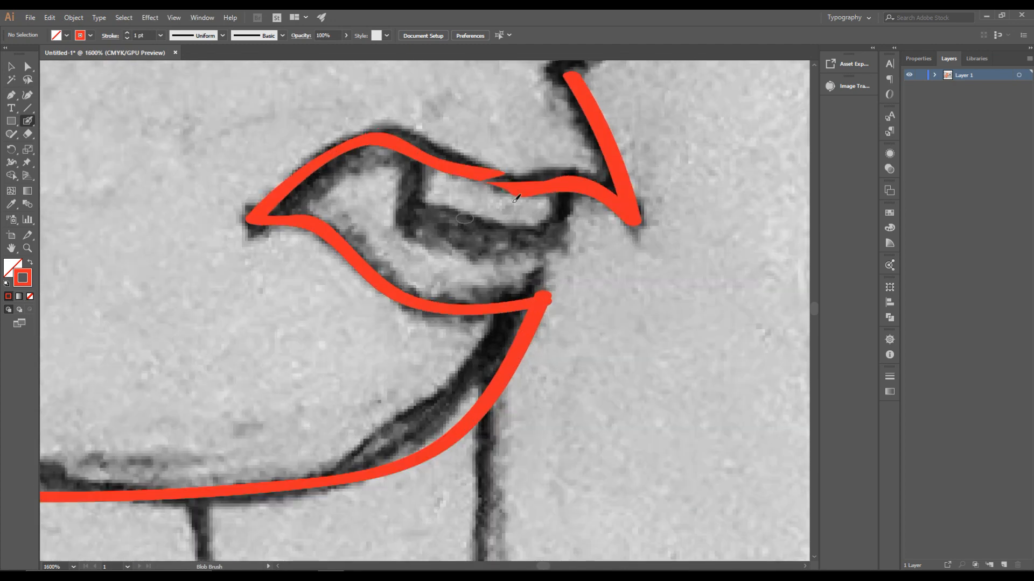
{"action": "mouse_move", "coordinate": [414, 156]}
{"action": "left_mouse_down"}
{"action": "mouse_move", "coordinate": [566, 193]}
{"action": "mouse_move", "coordinate": [501, 422]}
{"action": "left_mouse_up"}
- Trace the creature's face profile from nose to forehead and the slanted brow line above the eye
{"action": "scroll", "coordinate": [584, 213], "scroll_direction": "down", "scroll_amount": 1}
{"action": "left_click_drag", "start_coordinate": [491, 308], "coordinate": [464, 190]}
{"action": "scroll", "coordinate": [464, 190], "scroll_direction": "down", "scroll_amount": 2}
{"action": "mouse_move", "coordinate": [464, 190]}
{"action": "left_mouse_down"}
{"action": "mouse_move", "coordinate": [464, 414]}
{"action": "mouse_move", "coordinate": [510, 285]}
{"action": "left_mouse_up"}
{"action": "scroll", "coordinate": [496, 226], "scroll_direction": "up", "scroll_amount": 3}
{"action": "mouse_move", "coordinate": [538, 419]}
{"action": "left_mouse_down"}
{"action": "mouse_move", "coordinate": [478, 196]}
{"action": "mouse_move", "coordinate": [439, 148]}
{"action": "left_mouse_up"}
{"action": "scroll", "coordinate": [469, 240], "scroll_direction": "down", "scroll_amount": 4}
{"action": "left_click_drag", "start_coordinate": [378, 224], "coordinate": [486, 308]}
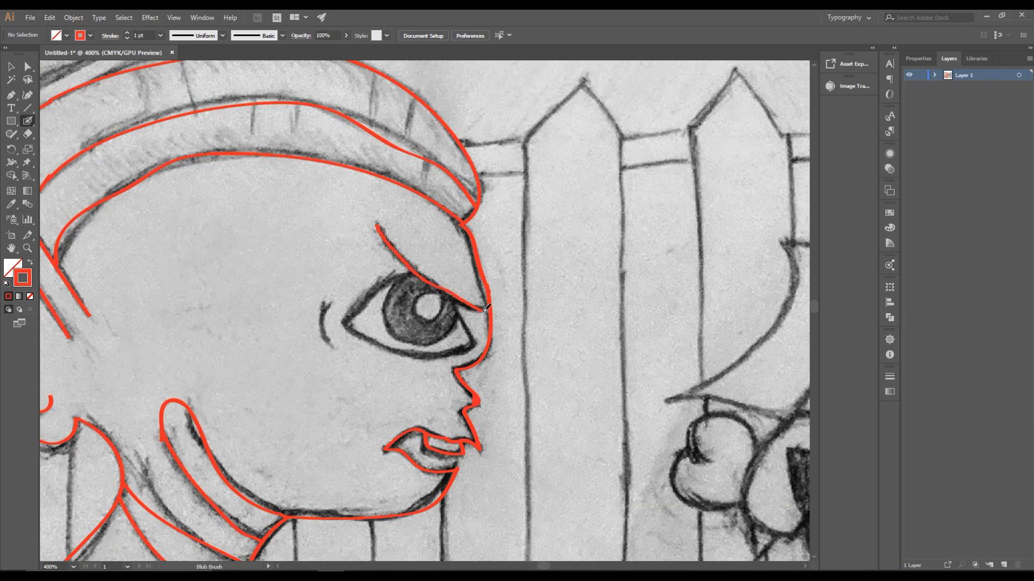
- Trace the creature's eye outline, iris and highlight, plus the small crease beside the eye
{"action": "scroll", "coordinate": [480, 301], "scroll_direction": "up", "scroll_amount": 3}
{"action": "scroll", "coordinate": [240, 233], "scroll_direction": "down", "scroll_amount": 2}
{"action": "left_click_drag", "start_coordinate": [126, 259], "coordinate": [139, 335]}
{"action": "scroll", "coordinate": [252, 245], "scroll_direction": "up", "scroll_amount": 2}
{"action": "mouse_move", "coordinate": [274, 194]}
{"action": "left_mouse_down"}
{"action": "mouse_move", "coordinate": [75, 318]}
{"action": "mouse_move", "coordinate": [415, 345]}
{"action": "mouse_move", "coordinate": [376, 261]}
{"action": "left_mouse_up"}
{"action": "mouse_move", "coordinate": [390, 306]}
{"action": "left_mouse_down"}
{"action": "mouse_move", "coordinate": [199, 241]}
{"action": "mouse_move", "coordinate": [284, 201]}
{"action": "left_mouse_up"}
{"action": "left_click_drag", "start_coordinate": [350, 374], "coordinate": [384, 310]}
{"action": "mouse_move", "coordinate": [335, 259]}
{"action": "left_mouse_down"}
{"action": "mouse_move", "coordinate": [325, 327]}
{"action": "mouse_move", "coordinate": [338, 258]}
{"action": "left_mouse_up"}
- Trace the dog's front paws with their toes and the curved thigh with its fur spikes
{"action": "scroll", "coordinate": [343, 283], "scroll_direction": "down", "scroll_amount": 5}
{"action": "scroll", "coordinate": [354, 287], "scroll_direction": "down", "scroll_amount": 2}
{"action": "scroll", "coordinate": [538, 350], "scroll_direction": "up", "scroll_amount": 4}
{"action": "mouse_move", "coordinate": [596, 305]}
{"action": "left_mouse_down"}
{"action": "mouse_move", "coordinate": [653, 173]}
{"action": "mouse_move", "coordinate": [428, 323]}
{"action": "mouse_move", "coordinate": [356, 423]}
{"action": "mouse_move", "coordinate": [365, 413]}
{"action": "left_mouse_up"}
{"action": "mouse_move", "coordinate": [316, 504]}
{"action": "left_mouse_down"}
{"action": "mouse_move", "coordinate": [314, 400]}
{"action": "mouse_move", "coordinate": [328, 378]}
{"action": "left_mouse_up"}
{"action": "mouse_move", "coordinate": [249, 520]}
{"action": "left_mouse_down"}
{"action": "mouse_move", "coordinate": [231, 409]}
{"action": "mouse_move", "coordinate": [291, 369]}
{"action": "left_mouse_up"}
{"action": "mouse_move", "coordinate": [208, 479]}
{"action": "left_mouse_down"}
{"action": "mouse_move", "coordinate": [197, 509]}
{"action": "mouse_move", "coordinate": [211, 382]}
{"action": "left_mouse_up"}
{"action": "mouse_move", "coordinate": [169, 496]}
{"action": "left_mouse_down"}
{"action": "mouse_move", "coordinate": [169, 514]}
{"action": "mouse_move", "coordinate": [142, 373]}
{"action": "left_mouse_up"}
{"action": "left_click_drag", "start_coordinate": [137, 494], "coordinate": [203, 295]}
{"action": "left_click_drag", "start_coordinate": [270, 304], "coordinate": [259, 457]}
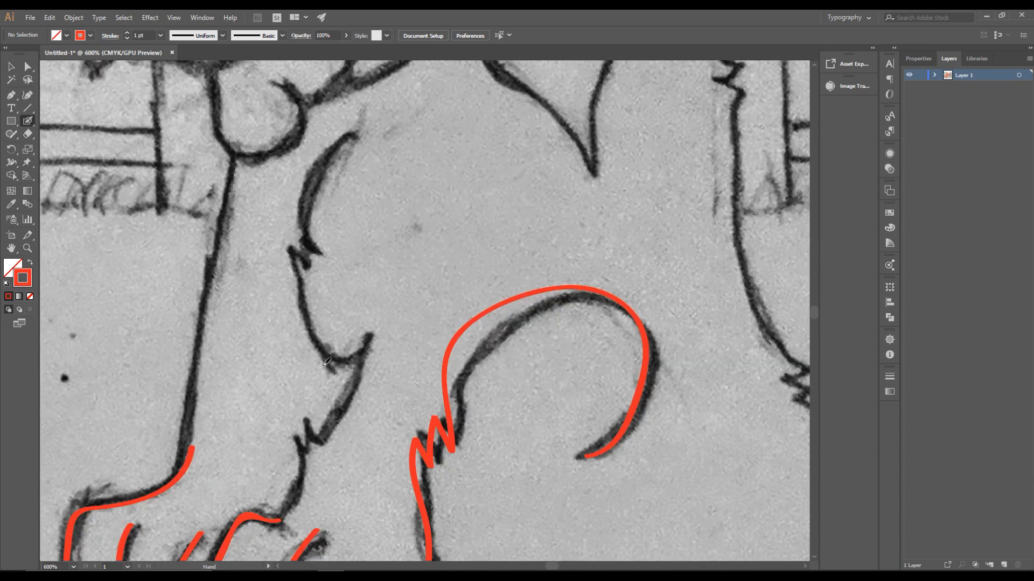
- Trace the jagged chest fur and the front edge of the dog's foreleg
{"action": "mouse_move", "coordinate": [269, 527]}
{"action": "left_mouse_down"}
{"action": "mouse_move", "coordinate": [371, 337]}
{"action": "mouse_move", "coordinate": [350, 142]}
{"action": "left_mouse_up"}
{"action": "scroll", "coordinate": [696, 417], "scroll_direction": "down", "scroll_amount": 1}
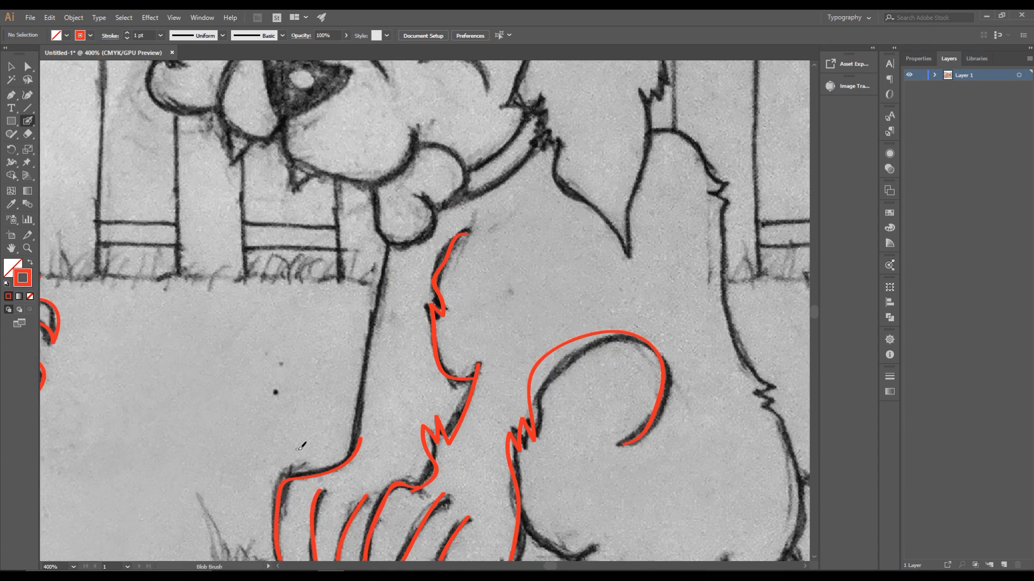
{"action": "left_click_drag", "start_coordinate": [364, 438], "coordinate": [392, 241]}
- Trace the dog's hind paw and its toes below the thigh
{"action": "scroll", "coordinate": [511, 408], "scroll_direction": "down", "scroll_amount": 1}
{"action": "scroll", "coordinate": [519, 411], "scroll_direction": "up", "scroll_amount": 2}
{"action": "mouse_move", "coordinate": [312, 258]}
{"action": "left_mouse_down"}
{"action": "mouse_move", "coordinate": [421, 317]}
{"action": "mouse_move", "coordinate": [386, 431]}
{"action": "mouse_move", "coordinate": [453, 340]}
{"action": "left_mouse_up"}
{"action": "left_click_drag", "start_coordinate": [402, 392], "coordinate": [528, 345]}
{"action": "mouse_move", "coordinate": [442, 430]}
{"action": "left_mouse_down"}
{"action": "mouse_move", "coordinate": [625, 325]}
{"action": "mouse_move", "coordinate": [371, 345]}
{"action": "left_mouse_up"}
{"action": "scroll", "coordinate": [630, 323], "scroll_direction": "down", "scroll_amount": 1}
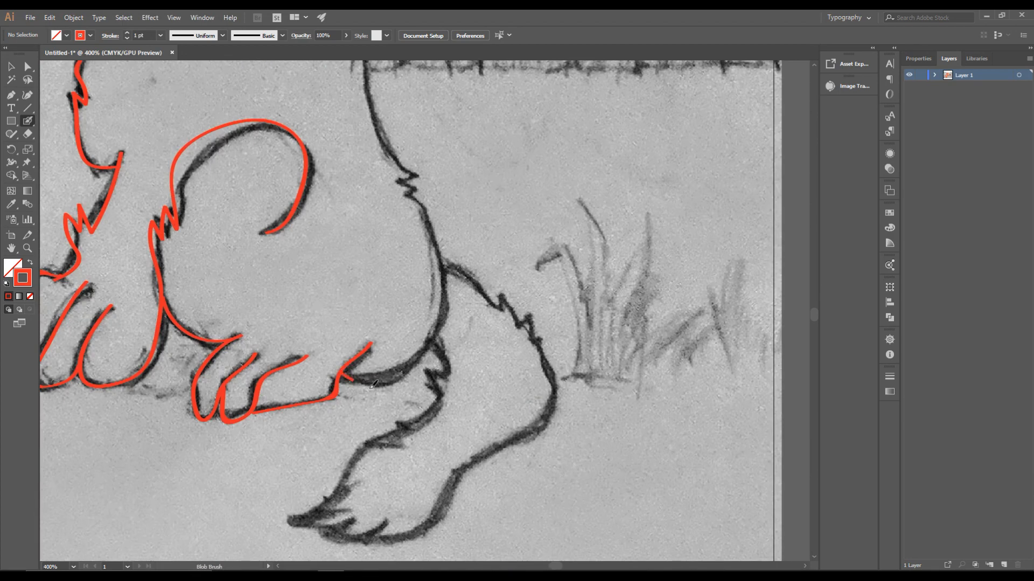
- Trace the dog's rump and the furry outline of its tail
{"action": "scroll", "coordinate": [460, 258], "scroll_direction": "up", "scroll_amount": 2}
{"action": "mouse_move", "coordinate": [341, 375]}
{"action": "left_mouse_down"}
{"action": "mouse_move", "coordinate": [445, 283]}
{"action": "mouse_move", "coordinate": [334, 76]}
{"action": "left_mouse_up"}
{"action": "scroll", "coordinate": [334, 76], "scroll_direction": "down", "scroll_amount": 1}
{"action": "mouse_move", "coordinate": [405, 204]}
{"action": "left_mouse_down"}
{"action": "mouse_move", "coordinate": [514, 286]}
{"action": "mouse_move", "coordinate": [386, 462]}
{"action": "left_mouse_up"}
{"action": "left_click_drag", "start_coordinate": [324, 468], "coordinate": [372, 355]}
{"action": "scroll", "coordinate": [433, 291], "scroll_direction": "up", "scroll_amount": 3}
{"action": "mouse_move", "coordinate": [229, 505]}
{"action": "left_mouse_down"}
{"action": "mouse_move", "coordinate": [311, 374]}
{"action": "mouse_move", "coordinate": [307, 238]}
{"action": "left_mouse_up"}
{"action": "scroll", "coordinate": [309, 237], "scroll_direction": "down", "scroll_amount": 3}
{"action": "scroll", "coordinate": [319, 86], "scroll_direction": "up", "scroll_amount": 1}
- Trace the dog's back with its fur tufts up to the base of the ear
{"action": "mouse_move", "coordinate": [319, 86]}
{"action": "left_mouse_down"}
{"action": "mouse_move", "coordinate": [595, 398]}
{"action": "mouse_move", "coordinate": [610, 461]}
{"action": "left_mouse_up"}
{"action": "left_click_drag", "start_coordinate": [535, 443], "coordinate": [499, 196]}
{"action": "scroll", "coordinate": [498, 129], "scroll_direction": "up", "scroll_amount": 3}
{"action": "mouse_move", "coordinate": [505, 319]}
{"action": "left_mouse_down"}
{"action": "mouse_move", "coordinate": [446, 281]}
{"action": "mouse_move", "coordinate": [433, 180]}
{"action": "left_mouse_up"}
{"action": "scroll", "coordinate": [511, 215], "scroll_direction": "down", "scroll_amount": 2}
{"action": "mouse_move", "coordinate": [511, 215]}
{"action": "left_mouse_down"}
{"action": "mouse_move", "coordinate": [673, 439]}
{"action": "mouse_move", "coordinate": [511, 332]}
{"action": "left_mouse_up"}
- Trace the lower end of the bone in the dog's mouth and both collar edges, redrawing the lower edge
{"action": "scroll", "coordinate": [511, 333], "scroll_direction": "down", "scroll_amount": 2}
{"action": "mouse_move", "coordinate": [330, 430]}
{"action": "left_mouse_down"}
{"action": "mouse_move", "coordinate": [346, 450]}
{"action": "mouse_move", "coordinate": [360, 425]}
{"action": "left_mouse_up"}
{"action": "mouse_move", "coordinate": [263, 387]}
{"action": "left_mouse_down"}
{"action": "mouse_move", "coordinate": [285, 451]}
{"action": "mouse_move", "coordinate": [308, 397]}
{"action": "left_mouse_up"}
{"action": "mouse_move", "coordinate": [308, 397]}
{"action": "left_mouse_down"}
{"action": "mouse_move", "coordinate": [354, 385]}
{"action": "mouse_move", "coordinate": [306, 340]}
{"action": "left_mouse_up"}
{"action": "left_click_drag", "start_coordinate": [356, 367], "coordinate": [392, 360]}
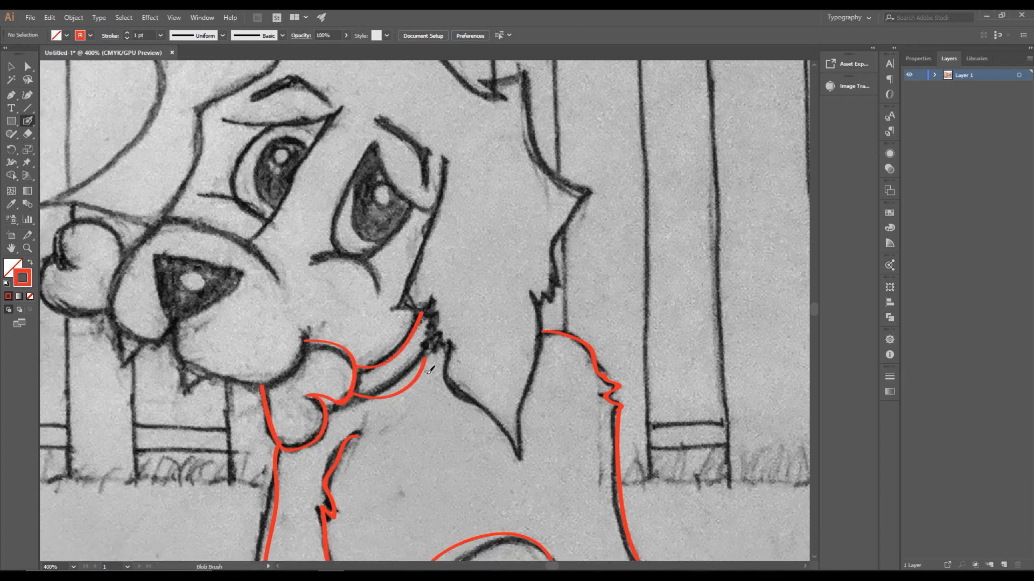
{"action": "key", "text": "ctrl+z"}
{"action": "left_click_drag", "start_coordinate": [353, 397], "coordinate": [430, 351]}
- Trace the dog's large near ear from its inner edge around the pointed tip and up to the crown
{"action": "left_click_drag", "start_coordinate": [447, 158], "coordinate": [399, 308]}
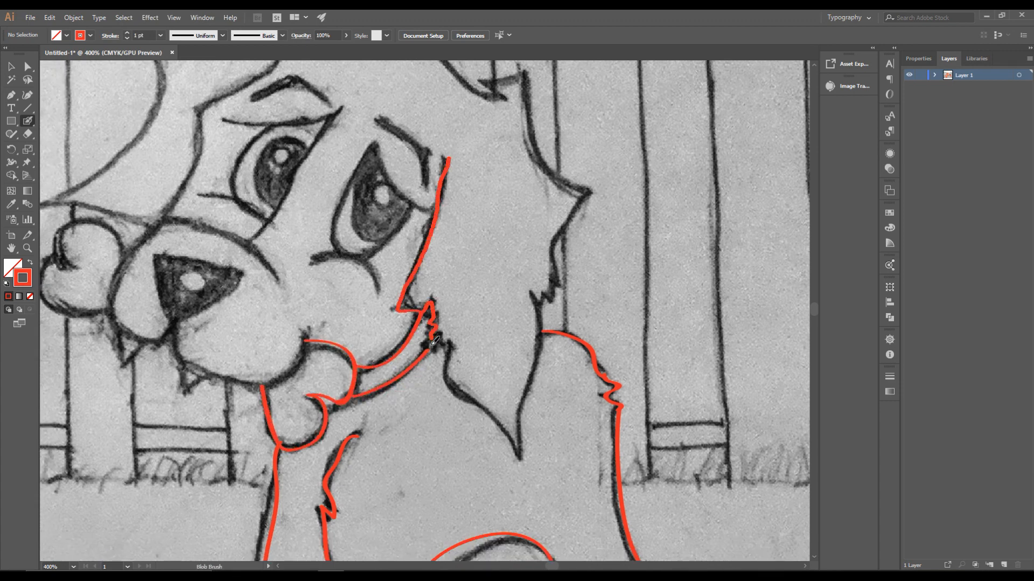
{"action": "left_click_drag", "start_coordinate": [452, 383], "coordinate": [521, 384]}
{"action": "mouse_move", "coordinate": [551, 303]}
{"action": "left_mouse_down"}
{"action": "mouse_move", "coordinate": [557, 155]}
{"action": "mouse_move", "coordinate": [574, 306]}
{"action": "mouse_move", "coordinate": [515, 239]}
{"action": "mouse_move", "coordinate": [457, 198]}
{"action": "left_mouse_up"}
{"action": "key", "text": "ctrl+minus"}
{"action": "mouse_move", "coordinate": [466, 232]}
{"action": "left_mouse_down"}
{"action": "mouse_move", "coordinate": [557, 328]}
{"action": "mouse_move", "coordinate": [474, 240]}
{"action": "left_mouse_up"}
{"action": "scroll", "coordinate": [558, 325], "scroll_direction": "up", "scroll_amount": 1}
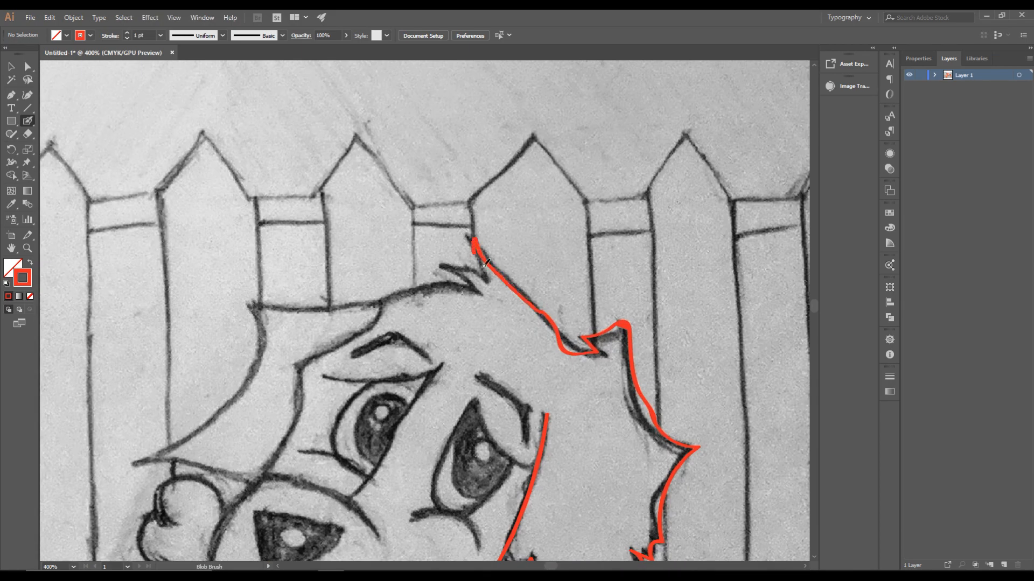
- Trace the tuft and top of the dog's head, its far ear and the other end of the bone
{"action": "scroll", "coordinate": [301, 303], "scroll_direction": "up", "scroll_amount": 1}
{"action": "mouse_move", "coordinate": [402, 291]}
{"action": "left_mouse_down"}
{"action": "mouse_move", "coordinate": [322, 299]}
{"action": "mouse_move", "coordinate": [587, 284]}
{"action": "left_mouse_up"}
{"action": "mouse_move", "coordinate": [589, 284]}
{"action": "left_mouse_down"}
{"action": "mouse_move", "coordinate": [479, 284]}
{"action": "mouse_move", "coordinate": [467, 405]}
{"action": "mouse_move", "coordinate": [486, 241]}
{"action": "left_mouse_up"}
{"action": "mouse_move", "coordinate": [490, 231]}
{"action": "left_mouse_down"}
{"action": "mouse_move", "coordinate": [338, 353]}
{"action": "mouse_move", "coordinate": [462, 380]}
{"action": "mouse_move", "coordinate": [478, 409]}
{"action": "left_mouse_up"}
{"action": "scroll", "coordinate": [481, 404], "scroll_direction": "down", "scroll_amount": 2}
{"action": "scroll", "coordinate": [479, 409], "scroll_direction": "up", "scroll_amount": 1}
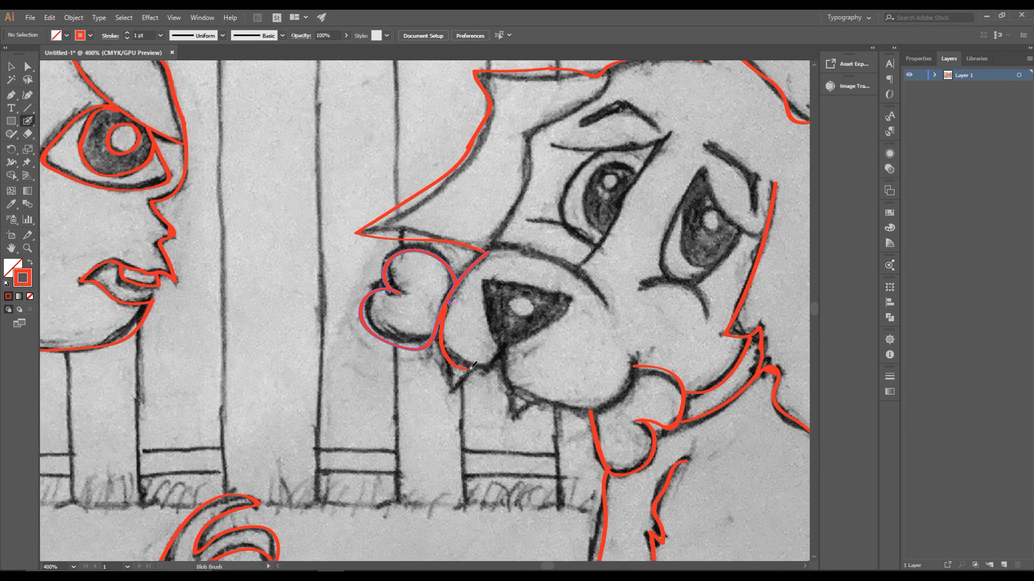
- Trace the dog's muzzle, fangs and triangular nose with its highlight
{"action": "left_click_drag", "start_coordinate": [634, 359], "coordinate": [631, 353]}
{"action": "left_click_drag", "start_coordinate": [538, 399], "coordinate": [513, 414]}
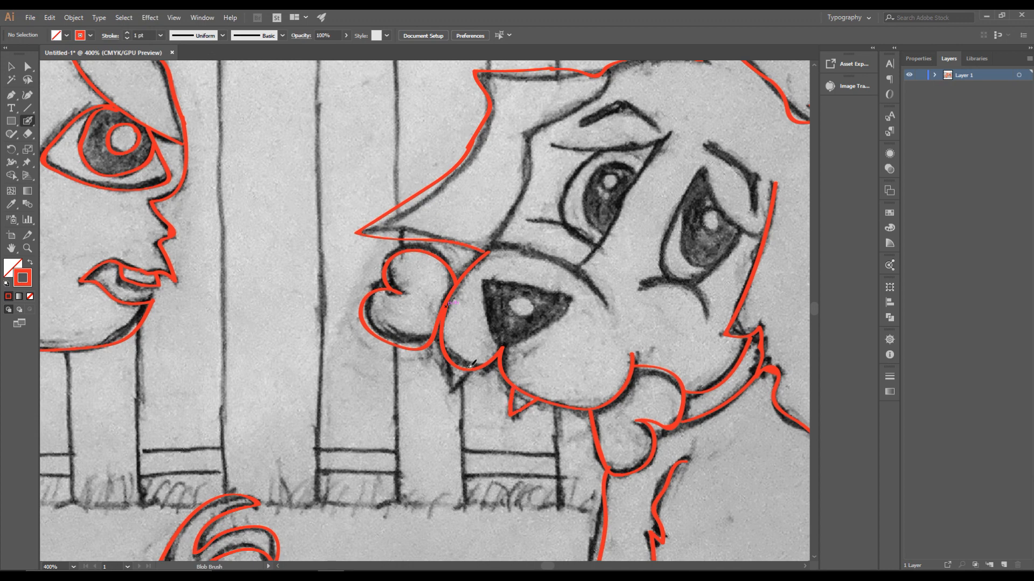
{"action": "scroll", "coordinate": [557, 299], "scroll_direction": "up", "scroll_amount": 2}
{"action": "mouse_move", "coordinate": [482, 280]}
{"action": "left_mouse_down"}
{"action": "mouse_move", "coordinate": [523, 339]}
{"action": "mouse_move", "coordinate": [486, 276]}
{"action": "mouse_move", "coordinate": [509, 310]}
{"action": "left_mouse_up"}
{"action": "scroll", "coordinate": [460, 321], "scroll_direction": "down", "scroll_amount": 2}
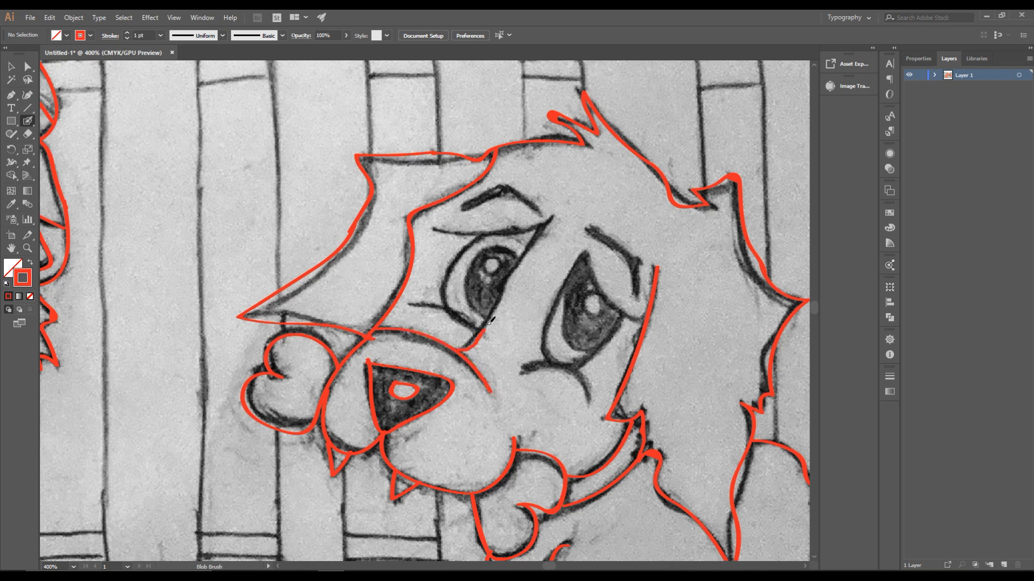
- Trace the dog's eyebrows and both eyes, including the pupils and highlights
{"action": "left_click_drag", "start_coordinate": [553, 216], "coordinate": [545, 222]}
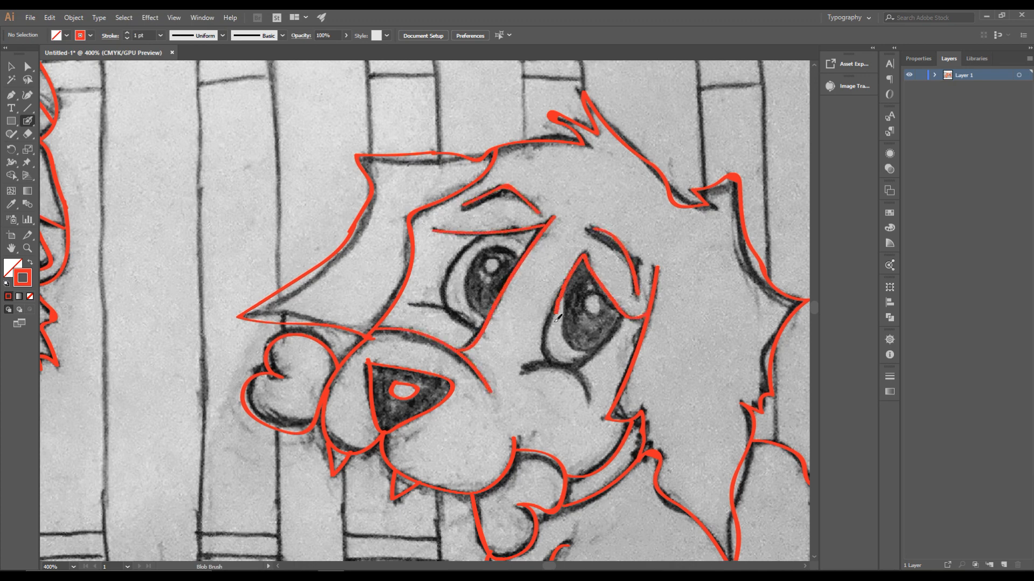
{"action": "left_click_drag", "start_coordinate": [597, 349], "coordinate": [625, 319]}
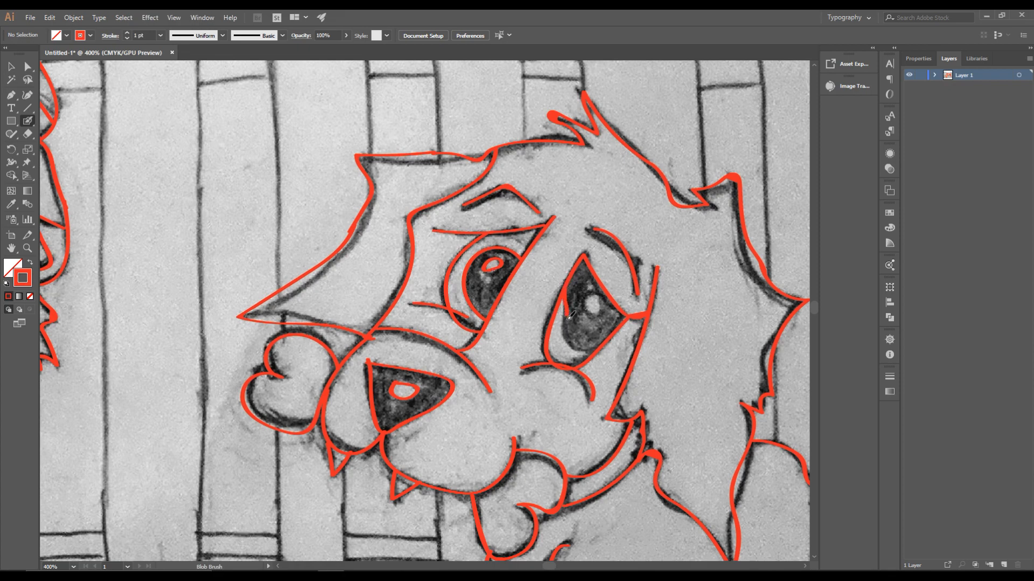
{"action": "left_click_drag", "start_coordinate": [586, 307], "coordinate": [600, 310]}
{"action": "scroll", "coordinate": [584, 274], "scroll_direction": "down", "scroll_amount": 2}
{"action": "left_click_drag", "start_coordinate": [643, 255], "coordinate": [615, 123]}
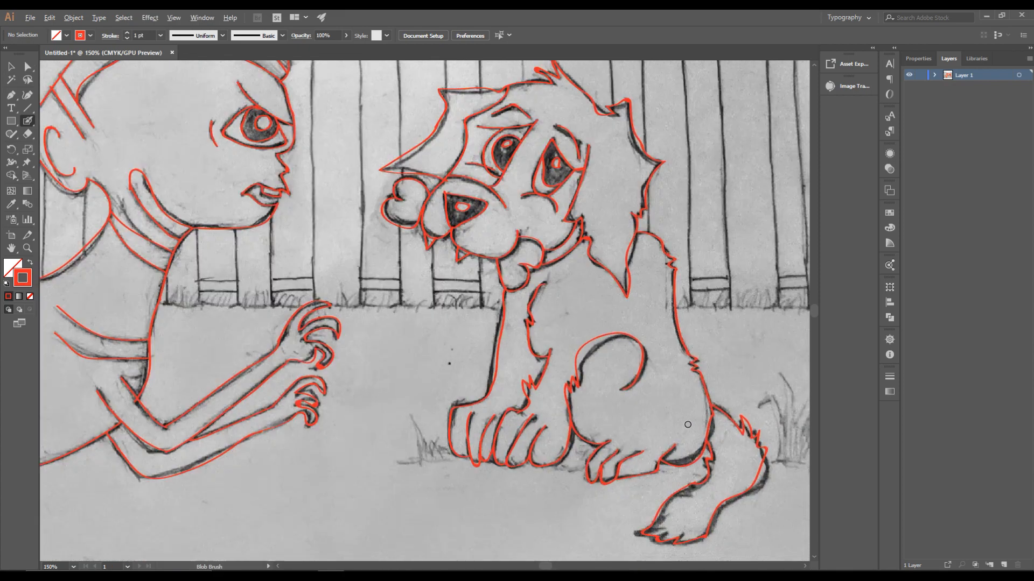
- Trace the flying saucer's hull from its curved near end up the slope to the dome, and the dome's lower outline
{"action": "scroll", "coordinate": [574, 418], "scroll_direction": "up", "scroll_amount": 4}
{"action": "left_click_drag", "start_coordinate": [574, 418], "coordinate": [443, 334]}
{"action": "scroll", "coordinate": [443, 334], "scroll_direction": "down", "scroll_amount": 1}
{"action": "left_click_drag", "start_coordinate": [802, 409], "coordinate": [535, 384]}
{"action": "scroll", "coordinate": [535, 384], "scroll_direction": "down", "scroll_amount": 5}
{"action": "left_click_drag", "start_coordinate": [177, 161], "coordinate": [544, 414]}
{"action": "scroll", "coordinate": [199, 372], "scroll_direction": "up", "scroll_amount": 2}
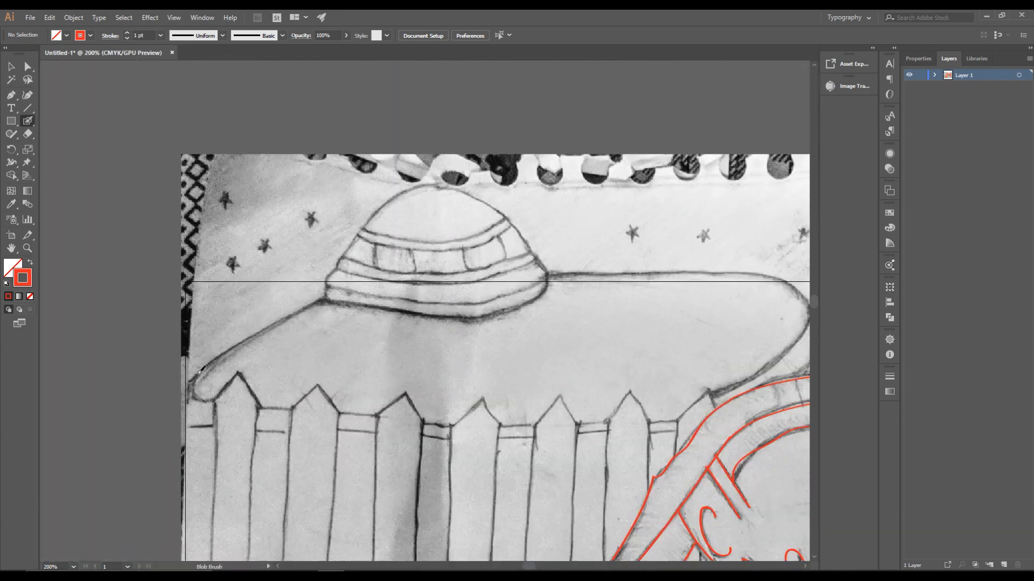
{"action": "left_click_drag", "start_coordinate": [325, 305], "coordinate": [248, 387]}
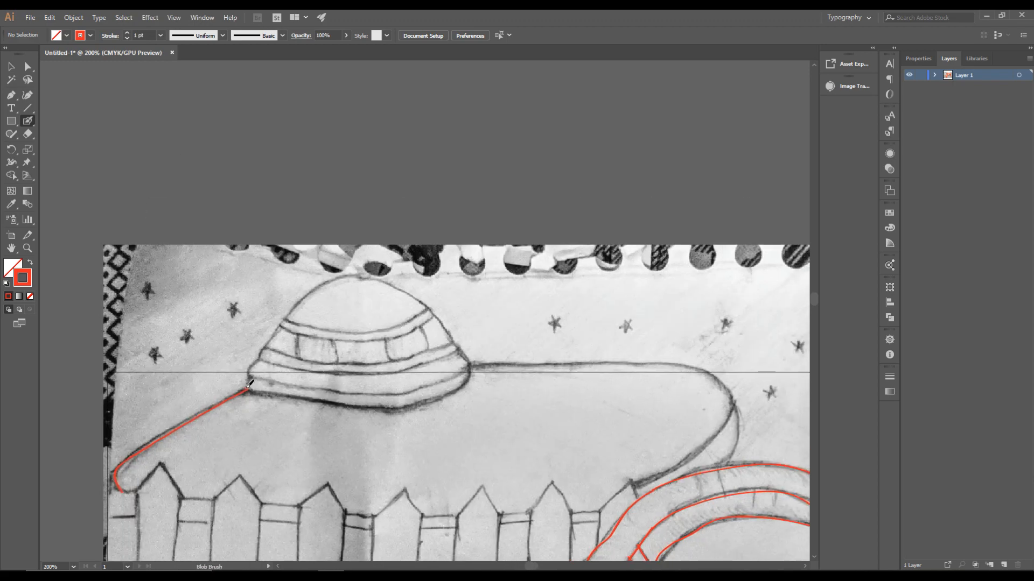
{"action": "mouse_move", "coordinate": [388, 411]}
{"action": "left_mouse_down"}
{"action": "mouse_move", "coordinate": [470, 366]}
{"action": "mouse_move", "coordinate": [602, 351]}
{"action": "mouse_move", "coordinate": [753, 354]}
{"action": "left_mouse_up"}
- Trace the saucer hull's long upper edge and its rounded far end with the double curve down to the creature's headdress
{"action": "scroll", "coordinate": [487, 370], "scroll_direction": "up", "scroll_amount": 3}
{"action": "scroll", "coordinate": [800, 334], "scroll_direction": "down", "scroll_amount": 2}
{"action": "left_click_drag", "start_coordinate": [799, 334], "coordinate": [196, 267]}
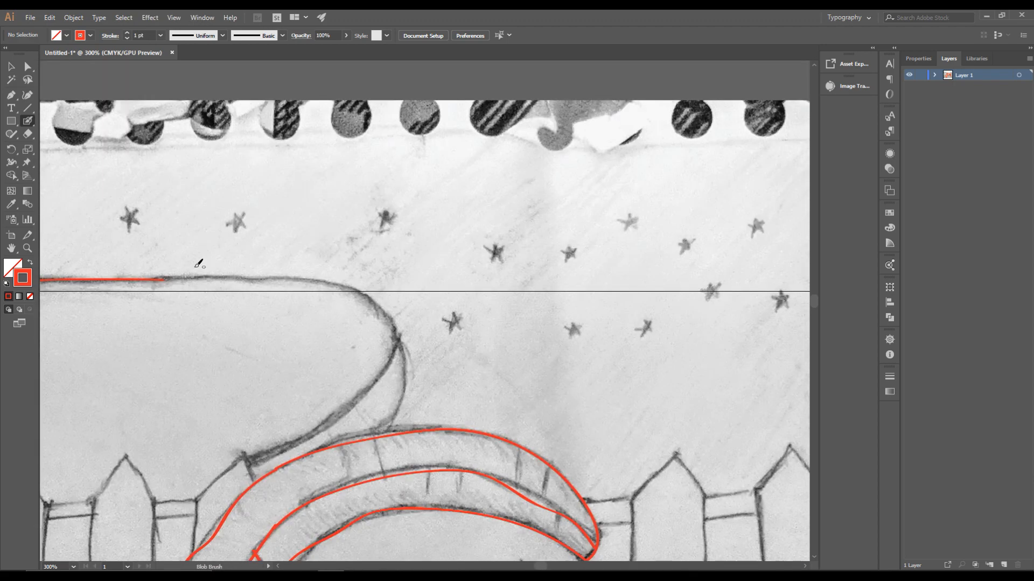
{"action": "left_click_drag", "start_coordinate": [341, 285], "coordinate": [393, 315]}
{"action": "scroll", "coordinate": [324, 411], "scroll_direction": "up", "scroll_amount": 3}
{"action": "scroll", "coordinate": [504, 225], "scroll_direction": "down", "scroll_amount": 2}
{"action": "mouse_move", "coordinate": [504, 191]}
{"action": "left_mouse_down"}
{"action": "mouse_move", "coordinate": [410, 334]}
{"action": "mouse_move", "coordinate": [308, 389]}
{"action": "left_mouse_up"}
{"action": "left_click_drag", "start_coordinate": [498, 341], "coordinate": [518, 225]}
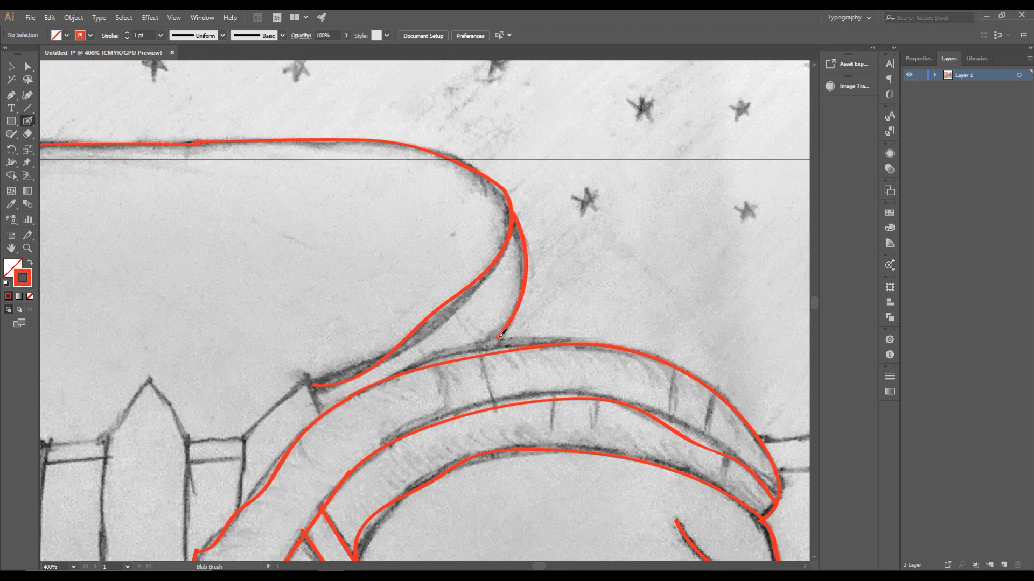
{"action": "key", "text": "ctrl+z"}
- Trace the stacked curved bands around the base of the saucer's dome, including their rounded ends
{"action": "scroll", "coordinate": [492, 347], "scroll_direction": "down", "scroll_amount": 3}
{"action": "scroll", "coordinate": [180, 297], "scroll_direction": "up", "scroll_amount": 2}
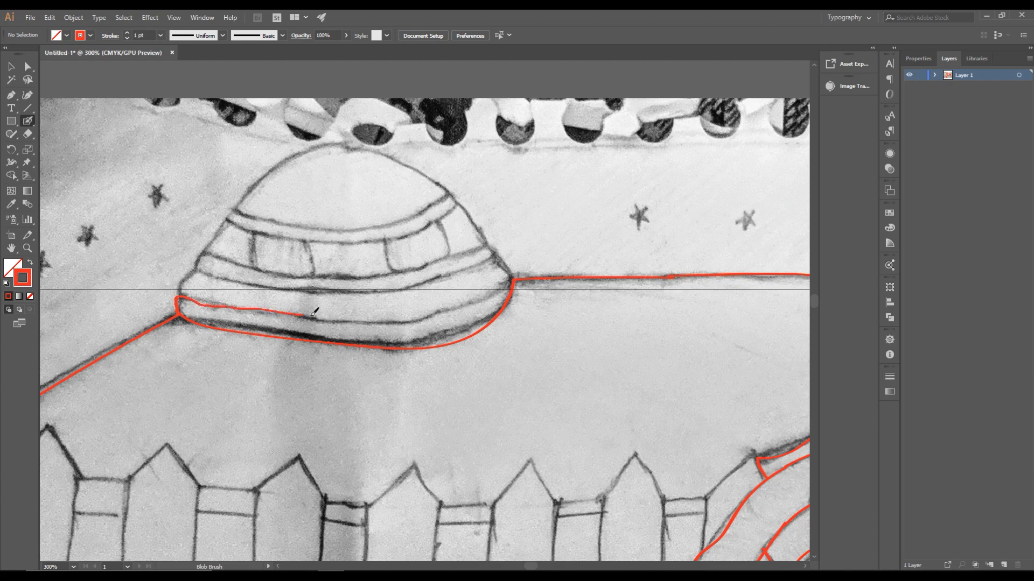
{"action": "left_click_drag", "start_coordinate": [513, 281], "coordinate": [184, 295]}
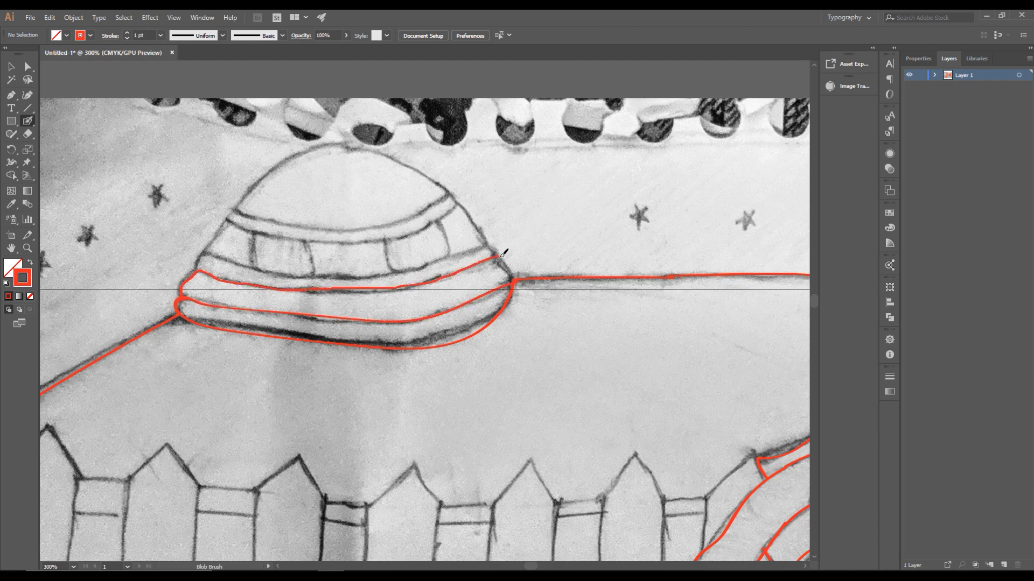
{"action": "left_click_drag", "start_coordinate": [501, 257], "coordinate": [515, 283]}
{"action": "scroll", "coordinate": [517, 284], "scroll_direction": "up", "scroll_amount": 4}
{"action": "scroll", "coordinate": [500, 255], "scroll_direction": "down", "scroll_amount": 4}
{"action": "scroll", "coordinate": [167, 270], "scroll_direction": "up", "scroll_amount": 2}
{"action": "left_click_drag", "start_coordinate": [159, 282], "coordinate": [161, 273]}
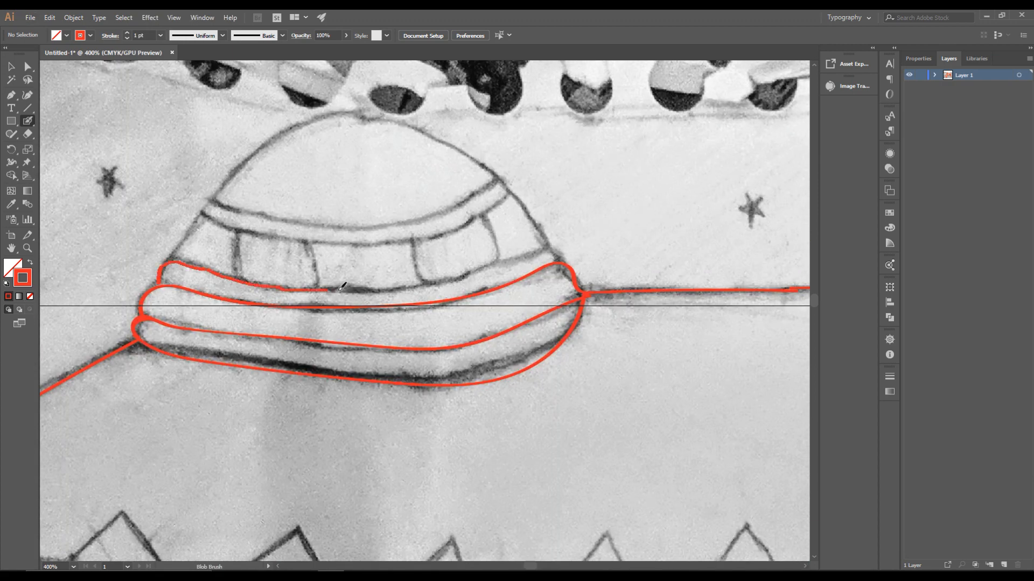
{"action": "left_click_drag", "start_coordinate": [550, 242], "coordinate": [557, 263]}
- Trace the dome's arched outline and the two curved lines of the band above its windows
{"action": "scroll", "coordinate": [162, 266], "scroll_direction": "up", "scroll_amount": 3}
{"action": "scroll", "coordinate": [99, 323], "scroll_direction": "down", "scroll_amount": 2}
{"action": "mouse_move", "coordinate": [86, 328]}
{"action": "left_mouse_down"}
{"action": "mouse_move", "coordinate": [178, 205]}
{"action": "mouse_move", "coordinate": [417, 111]}
{"action": "mouse_move", "coordinate": [554, 186]}
{"action": "mouse_move", "coordinate": [662, 311]}
{"action": "left_mouse_up"}
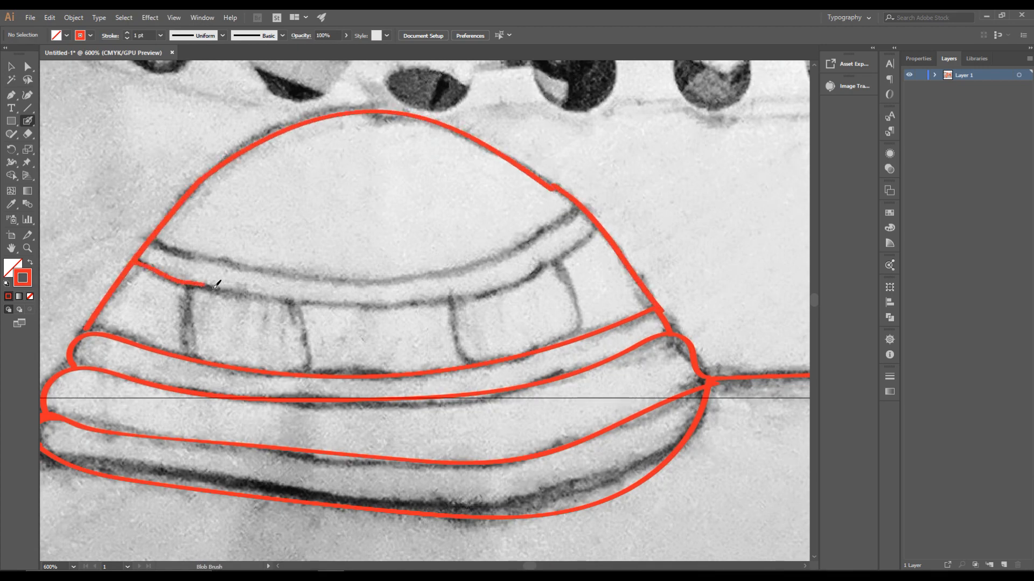
{"action": "mouse_move", "coordinate": [215, 285]}
{"action": "left_mouse_down"}
{"action": "mouse_move", "coordinate": [535, 274]}
{"action": "mouse_move", "coordinate": [595, 227]}
{"action": "left_mouse_up"}
{"action": "mouse_move", "coordinate": [155, 238]}
{"action": "left_mouse_down"}
{"action": "mouse_move", "coordinate": [379, 280]}
{"action": "mouse_move", "coordinate": [567, 219]}
{"action": "left_mouse_up"}
- Trace the vertical window dividers in the dome, undoing and redrawing the strokes that miss the sketch
{"action": "left_click_drag", "start_coordinate": [199, 338], "coordinate": [192, 364]}
{"action": "left_click_drag", "start_coordinate": [284, 300], "coordinate": [318, 371]}
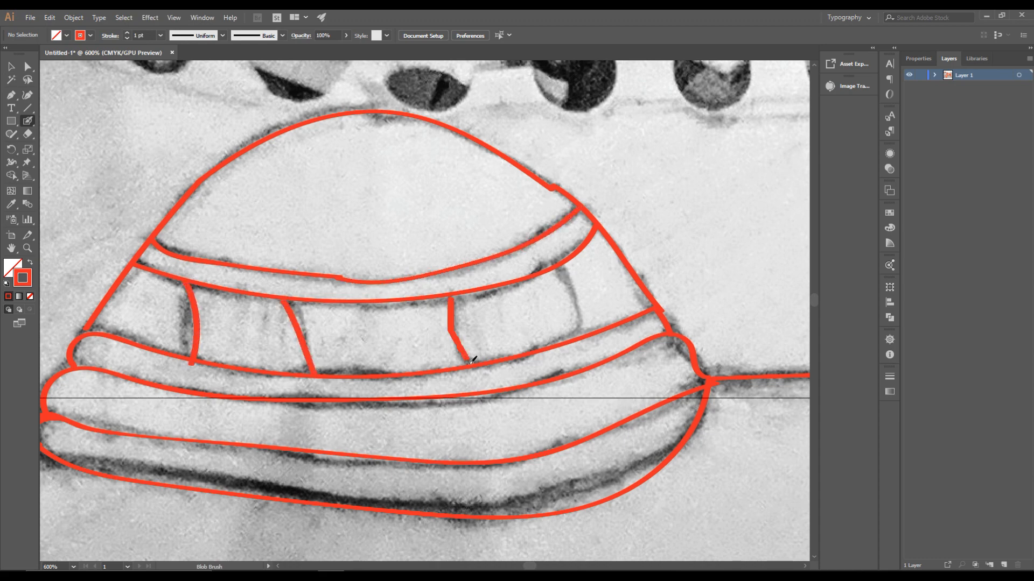
{"action": "scroll", "coordinate": [432, 269], "scroll_direction": "down", "scroll_amount": 2}
{"action": "scroll", "coordinate": [358, 280], "scroll_direction": "up", "scroll_amount": 5}
{"action": "scroll", "coordinate": [302, 269], "scroll_direction": "down", "scroll_amount": 5}
{"action": "scroll", "coordinate": [444, 261], "scroll_direction": "up", "scroll_amount": 4}
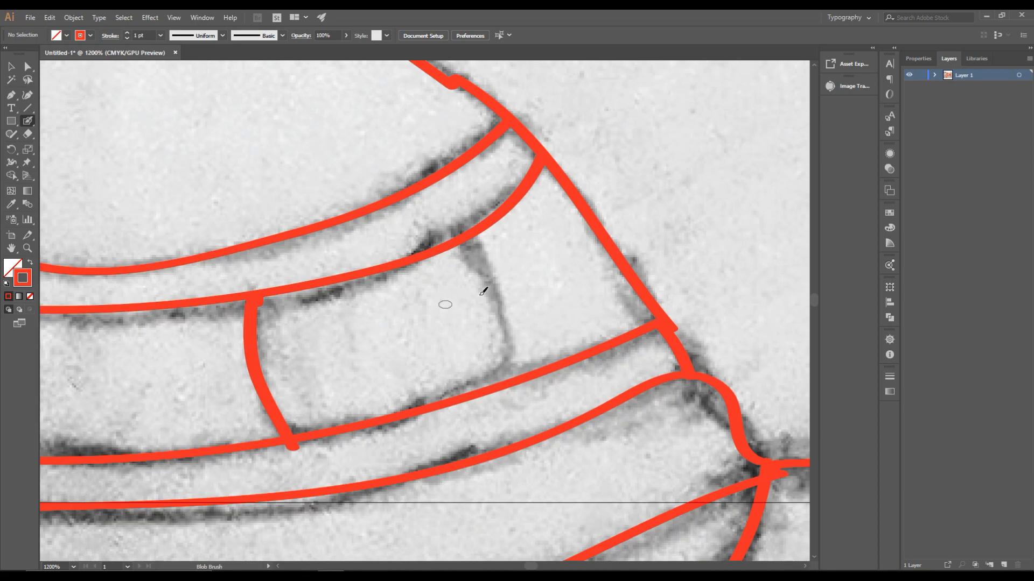
{"action": "left_click_drag", "start_coordinate": [475, 237], "coordinate": [502, 387]}
{"action": "scroll", "coordinate": [504, 385], "scroll_direction": "down", "scroll_amount": 5}
{"action": "scroll", "coordinate": [385, 339], "scroll_direction": "up", "scroll_amount": 3}
{"action": "key", "text": "ctrl+z"}
{"action": "key", "text": "ctrl+z"}
{"action": "key", "text": "ctrl+z"}
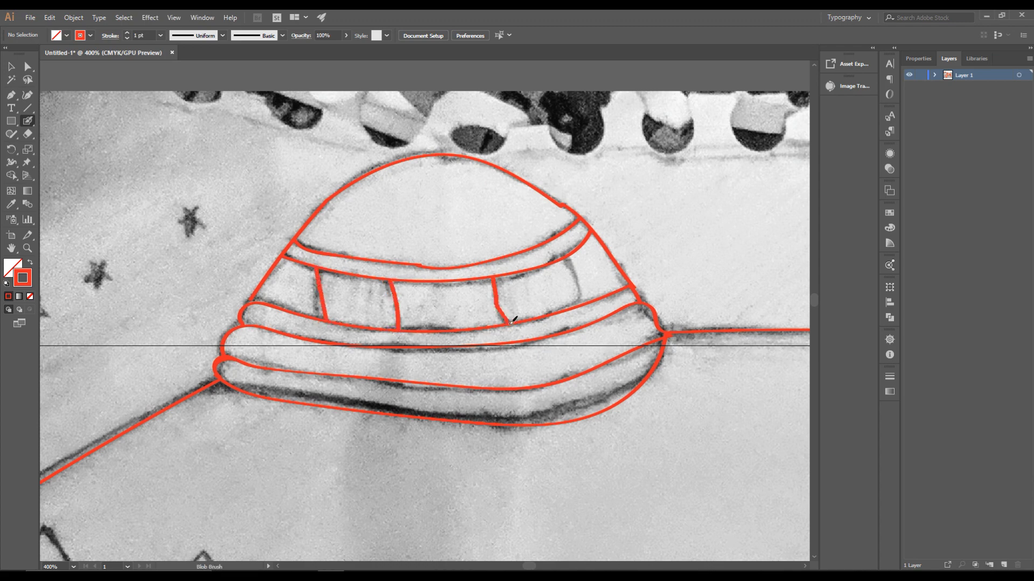
- Trace the outlines of two stars in the sky beside the dome, undoing the faulty strokes
{"action": "scroll", "coordinate": [583, 295], "scroll_direction": "down", "scroll_amount": 3}
{"action": "scroll", "coordinate": [495, 153], "scroll_direction": "up", "scroll_amount": 5}
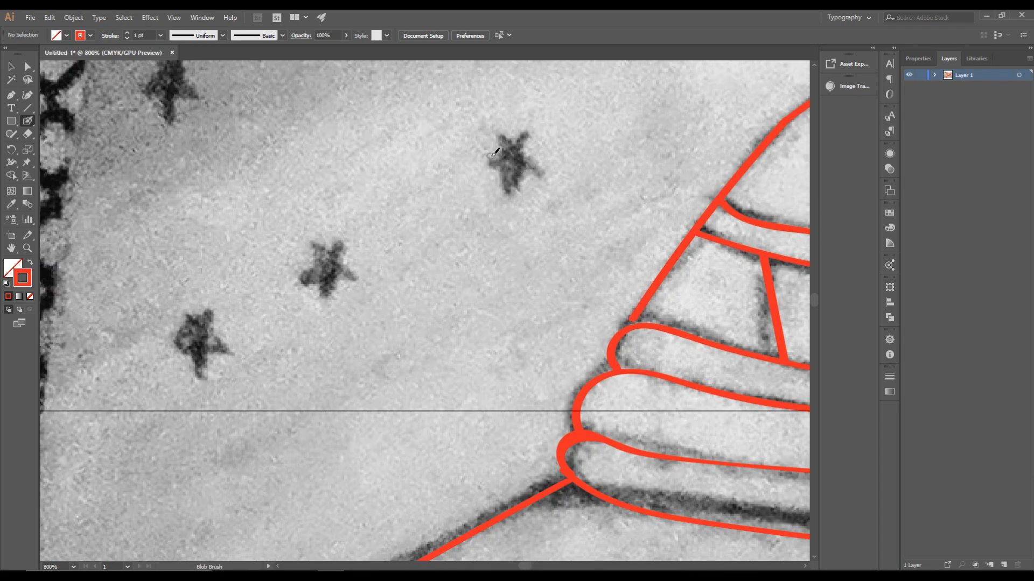
{"action": "key", "text": "ctrl+z"}
{"action": "left_click_drag", "start_coordinate": [491, 161], "coordinate": [533, 170]}
{"action": "scroll", "coordinate": [519, 169], "scroll_direction": "down", "scroll_amount": 3}
{"action": "key", "text": "ctrl+z"}
{"action": "mouse_move", "coordinate": [418, 233]}
{"action": "left_mouse_down"}
{"action": "mouse_move", "coordinate": [343, 180]}
{"action": "mouse_move", "coordinate": [473, 194]}
{"action": "mouse_move", "coordinate": [388, 227]}
{"action": "left_mouse_up"}
{"action": "scroll", "coordinate": [428, 227], "scroll_direction": "up", "scroll_amount": 5}
{"action": "scroll", "coordinate": [402, 189], "scroll_direction": "down", "scroll_amount": 4}
- Delete the traced star nearest the saucer's dome
{"action": "key", "text": "v"}
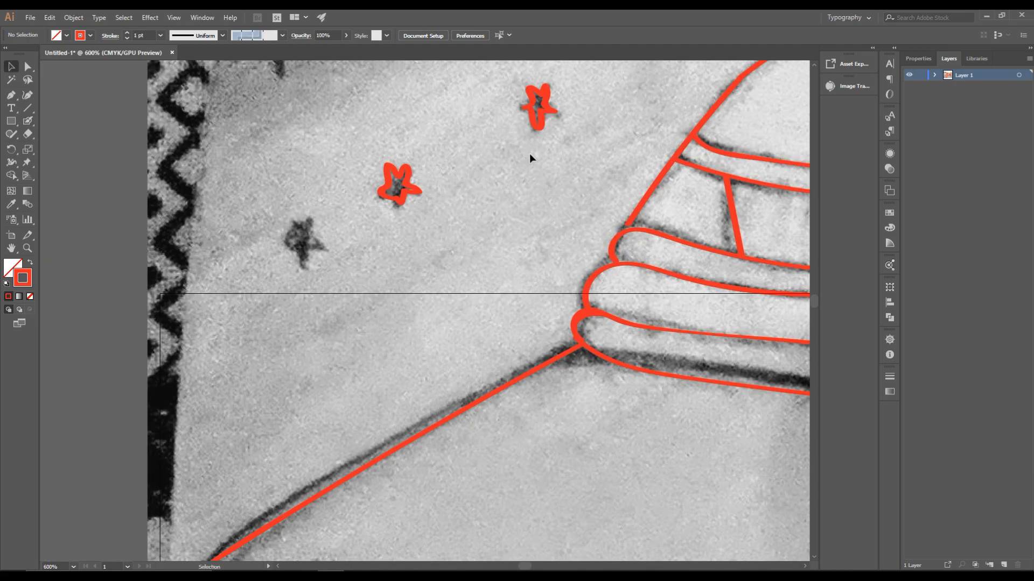
{"action": "left_click", "coordinate": [538, 126]}
{"action": "key", "text": "Delete"}
- Trace the crescent moon above the fence with the Blob Brush
{"action": "scroll", "coordinate": [432, 153], "scroll_direction": "down", "scroll_amount": 3}
{"action": "left_click_drag", "start_coordinate": [717, 161], "coordinate": [134, 231]}
{"action": "left_click_drag", "start_coordinate": [726, 199], "coordinate": [307, 167]}
{"action": "scroll", "coordinate": [460, 160], "scroll_direction": "up", "scroll_amount": 2}
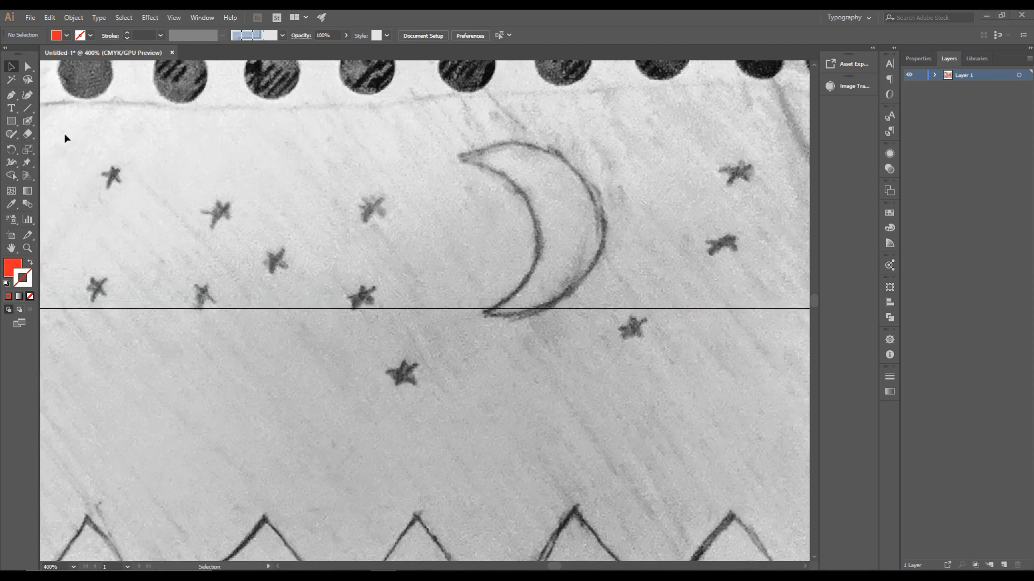
{"action": "left_click", "coordinate": [27, 120]}
{"action": "mouse_move", "coordinate": [456, 157]}
{"action": "left_mouse_down"}
{"action": "mouse_move", "coordinate": [491, 308]}
{"action": "mouse_move", "coordinate": [574, 160]}
{"action": "left_mouse_up"}
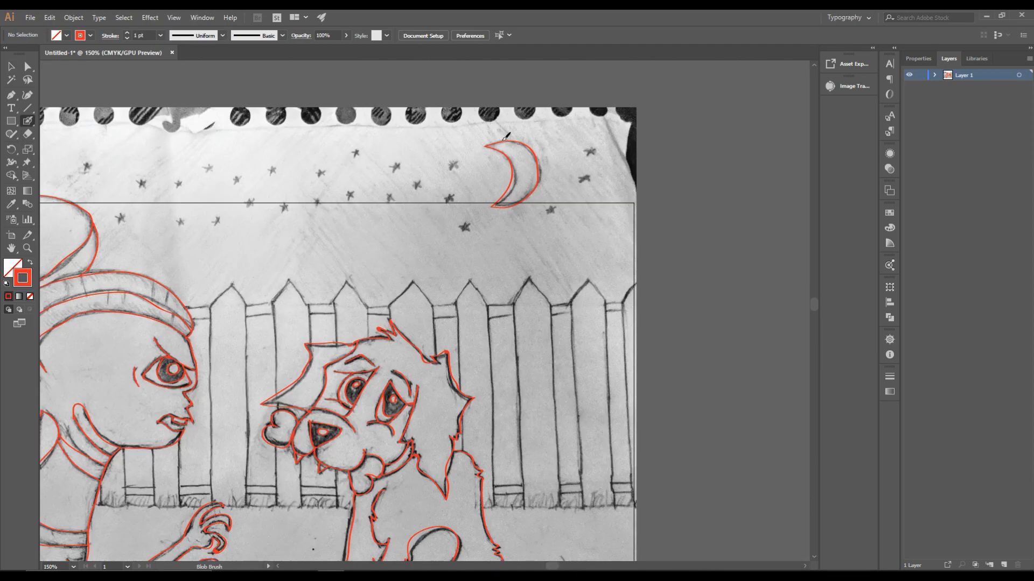
- Trace the grass tuft behind the dog's tail and the small tuft in the foreground below the dog
{"action": "scroll", "coordinate": [425, 323], "scroll_direction": "down", "scroll_amount": 2}
{"action": "scroll", "coordinate": [425, 377], "scroll_direction": "up", "scroll_amount": 3}
{"action": "left_click_drag", "start_coordinate": [370, 301], "coordinate": [426, 333]}
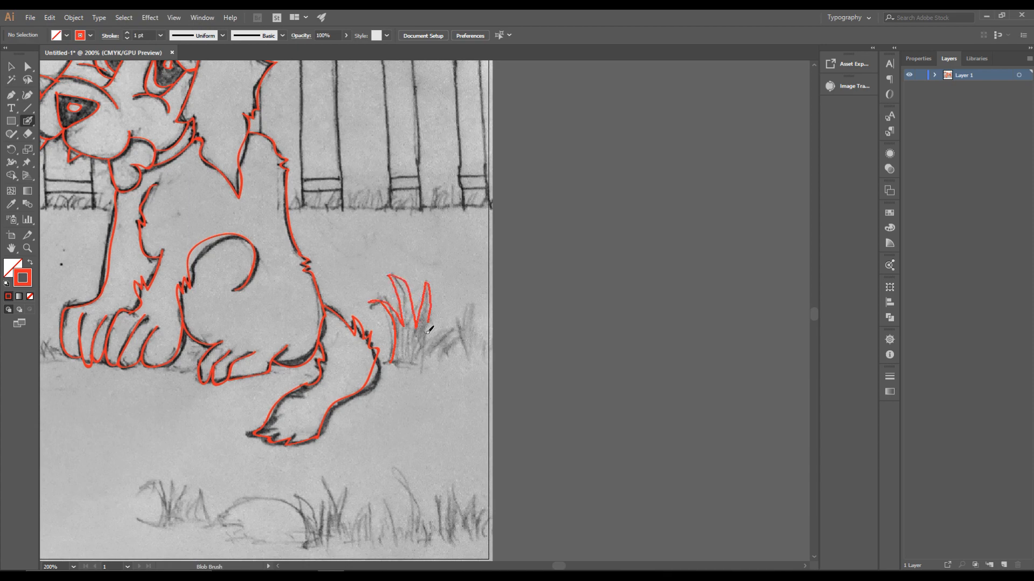
{"action": "scroll", "coordinate": [90, 456], "scroll_direction": "down", "scroll_amount": 2}
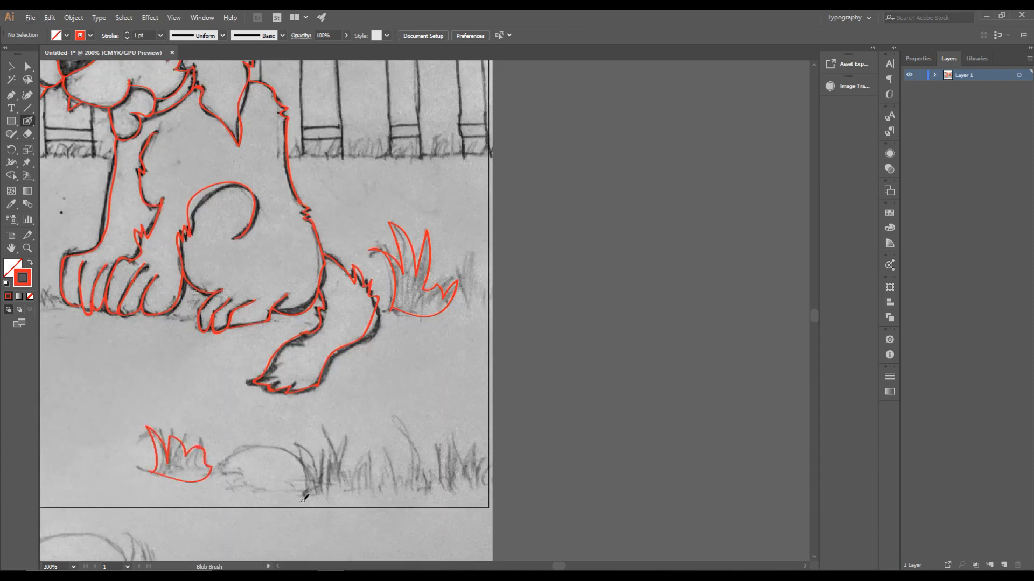
- Trace the long grass patch below the dog and the grass and mound along the page's lower edge, undoing faulty strokes
{"action": "left_click_drag", "start_coordinate": [302, 502], "coordinate": [314, 491]}
{"action": "key", "text": "ctrl+z"}
{"action": "mouse_move", "coordinate": [311, 451]}
{"action": "left_mouse_down"}
{"action": "mouse_move", "coordinate": [418, 459]}
{"action": "mouse_move", "coordinate": [308, 492]}
{"action": "left_mouse_up"}
{"action": "key", "text": "ctrl+minus"}
{"action": "key", "text": "ctrl+z"}
{"action": "key", "text": "ctrl+z"}
{"action": "mouse_move", "coordinate": [398, 362]}
{"action": "left_mouse_down"}
{"action": "mouse_move", "coordinate": [401, 391]}
{"action": "mouse_move", "coordinate": [380, 373]}
{"action": "left_mouse_up"}
{"action": "key", "text": "ctrl+shift+z"}
{"action": "mouse_move", "coordinate": [478, 394]}
{"action": "left_mouse_down"}
{"action": "mouse_move", "coordinate": [544, 355]}
{"action": "mouse_move", "coordinate": [578, 380]}
{"action": "left_mouse_up"}
- Place copies of the long grass patch under the creature's tail and beside its feet, and a tuft copy above the tail
{"action": "key", "text": "ctrl+minus"}
{"action": "key", "text": "ctrl+minus"}
{"action": "key", "text": "v"}
{"action": "left_click_drag", "start_coordinate": [623, 336], "coordinate": [274, 363]}
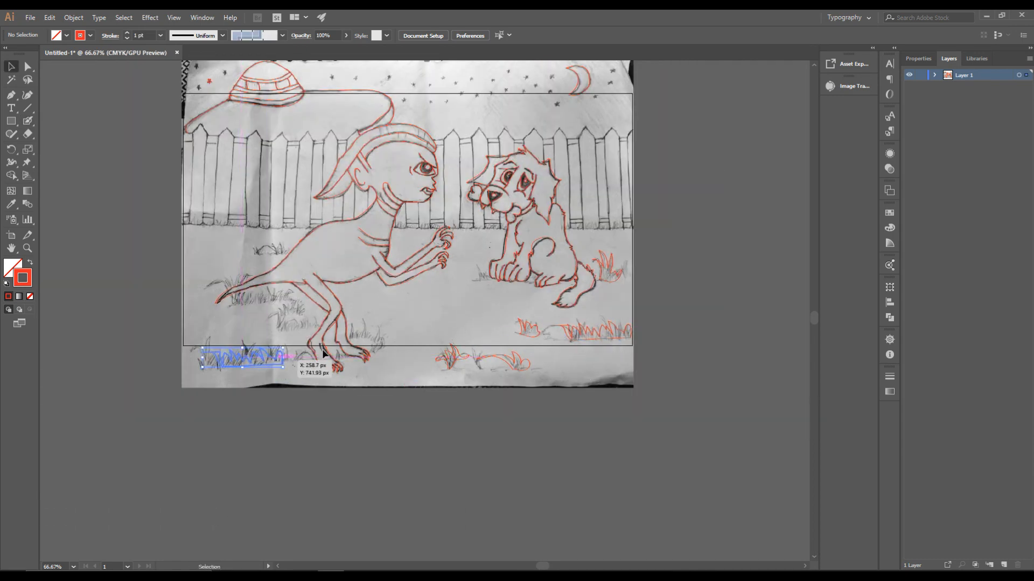
{"action": "left_click_drag", "start_coordinate": [586, 325], "coordinate": [262, 307]}
{"action": "left_click_drag", "start_coordinate": [612, 273], "coordinate": [268, 258]}
{"action": "left_click", "coordinate": [357, 330]}
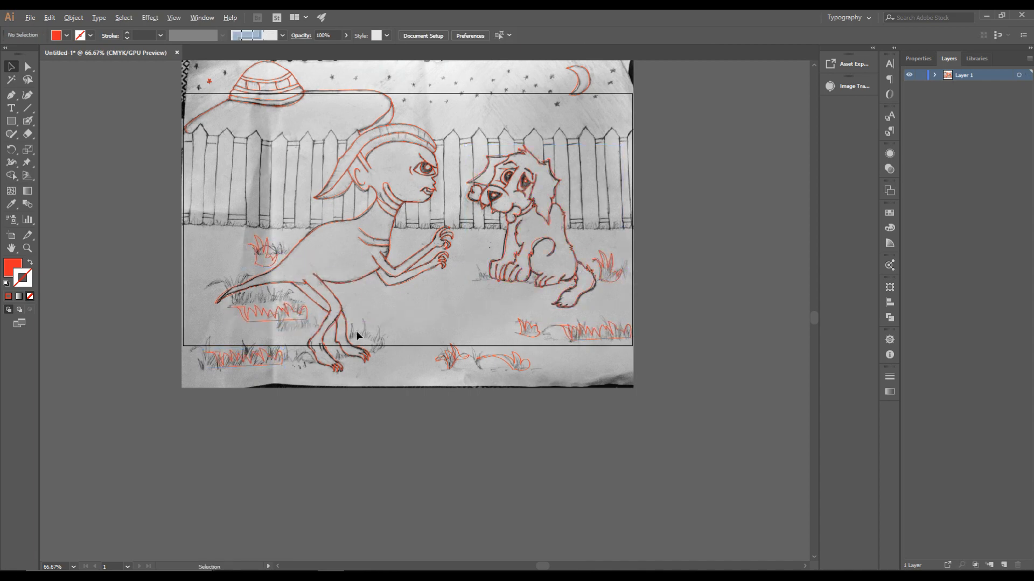
- Trace the small grass tuft behind the creature's front foot with the Blob Brush
{"action": "scroll", "coordinate": [357, 330], "scroll_direction": "up", "scroll_amount": 3}
{"action": "key", "text": "shift+b"}
{"action": "mouse_move", "coordinate": [362, 319]}
{"action": "left_mouse_down"}
{"action": "mouse_move", "coordinate": [423, 373]}
{"action": "mouse_move", "coordinate": [339, 353]}
{"action": "left_mouse_up"}
{"action": "scroll", "coordinate": [365, 353], "scroll_direction": "down", "scroll_amount": 2}
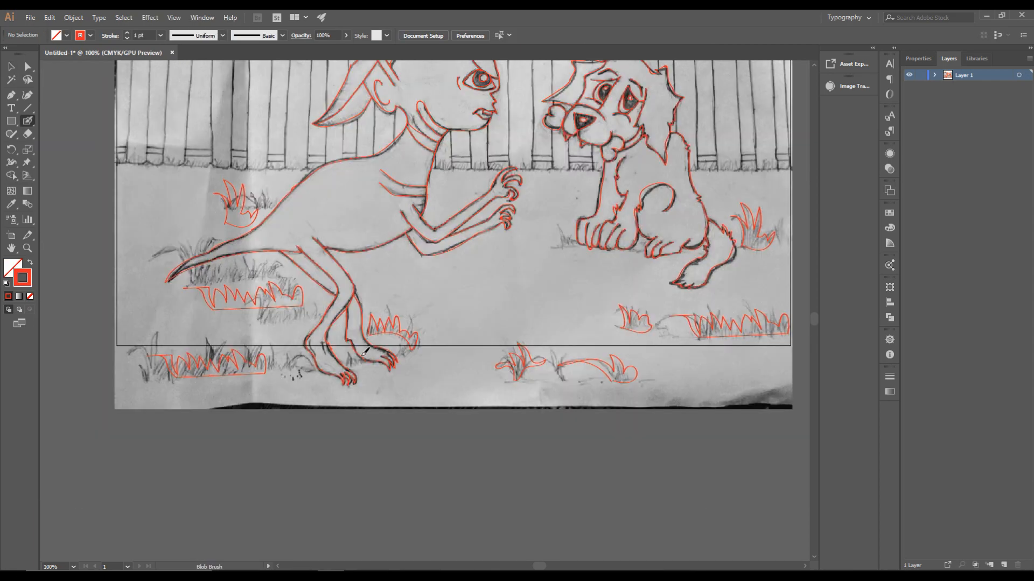
{"action": "scroll", "coordinate": [195, 275], "scroll_direction": "up", "scroll_amount": 2}
{"action": "scroll", "coordinate": [195, 271], "scroll_direction": "down", "scroll_amount": 3}
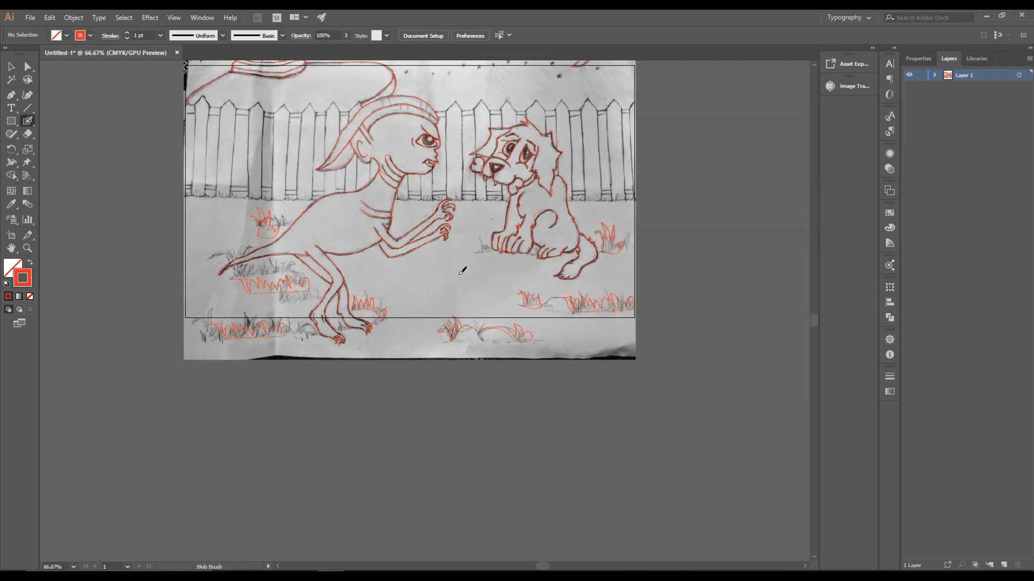
{"action": "key", "text": "v"}
{"action": "scroll", "coordinate": [471, 272], "scroll_direction": "down", "scroll_amount": 1}
{"action": "scroll", "coordinate": [473, 273], "scroll_direction": "up", "scroll_amount": 1}
{"action": "scroll", "coordinate": [92, 284], "scroll_direction": "up", "scroll_amount": 1}
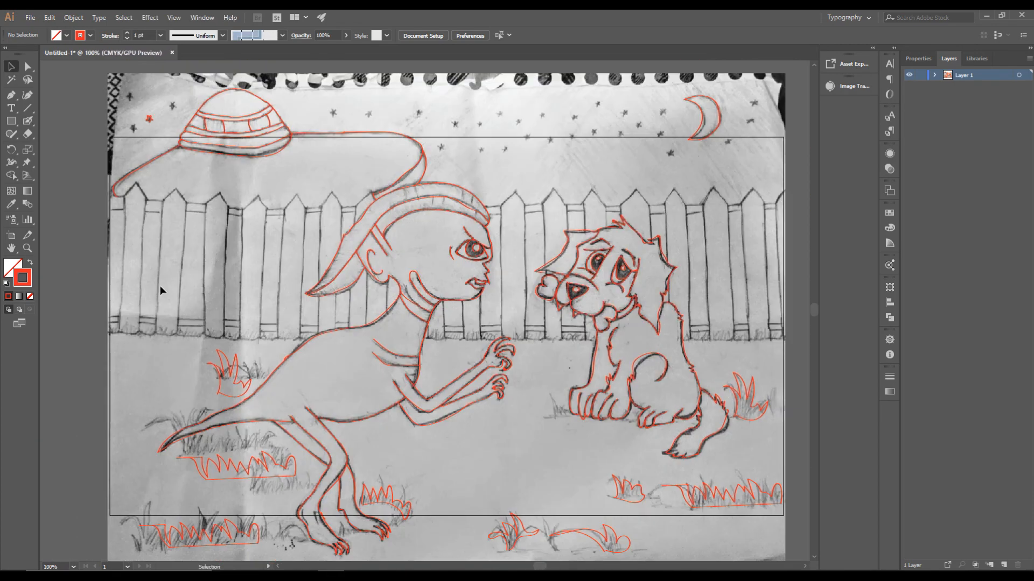
{"action": "scroll", "coordinate": [161, 285], "scroll_direction": "down", "scroll_amount": 1}
{"action": "scroll", "coordinate": [143, 354], "scroll_direction": "up", "scroll_amount": 3}
{"action": "scroll", "coordinate": [143, 354], "scroll_direction": "down", "scroll_amount": 1}
{"action": "key", "text": "b"}
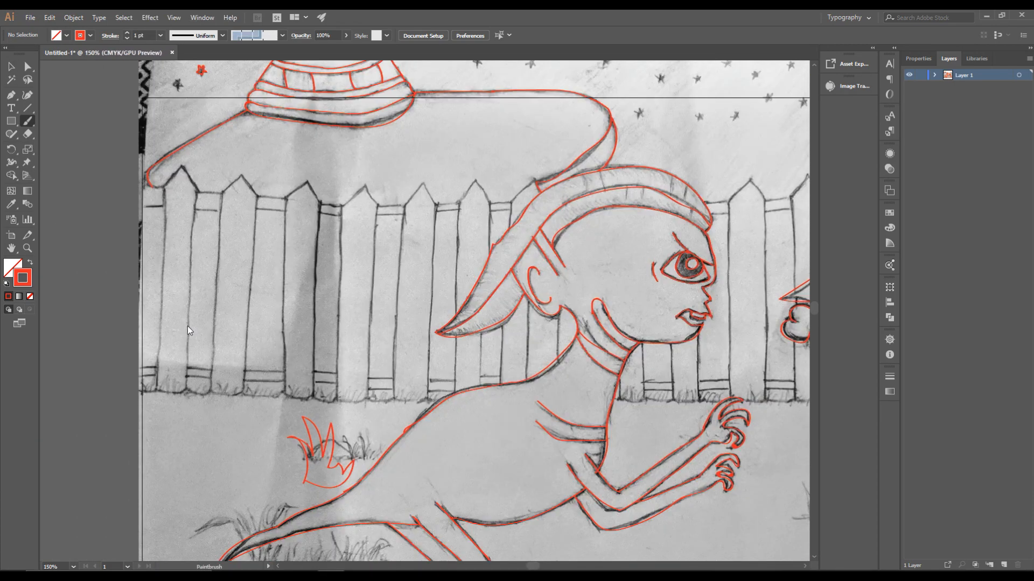
{"action": "left_click_drag", "start_coordinate": [144, 187], "coordinate": [165, 191]}
{"action": "key", "text": "ctrl+z"}
- Trace the fence section at the sketch's left edge with the Blob Brush, including its sides, base and cross rails
{"action": "left_click_drag", "start_coordinate": [27, 121], "coordinate": [61, 137]}
{"action": "mouse_move", "coordinate": [143, 187]}
{"action": "left_mouse_down"}
{"action": "mouse_move", "coordinate": [163, 189]}
{"action": "mouse_move", "coordinate": [159, 246]}
{"action": "left_mouse_up"}
{"action": "scroll", "coordinate": [159, 244], "scroll_direction": "up", "scroll_amount": 2}
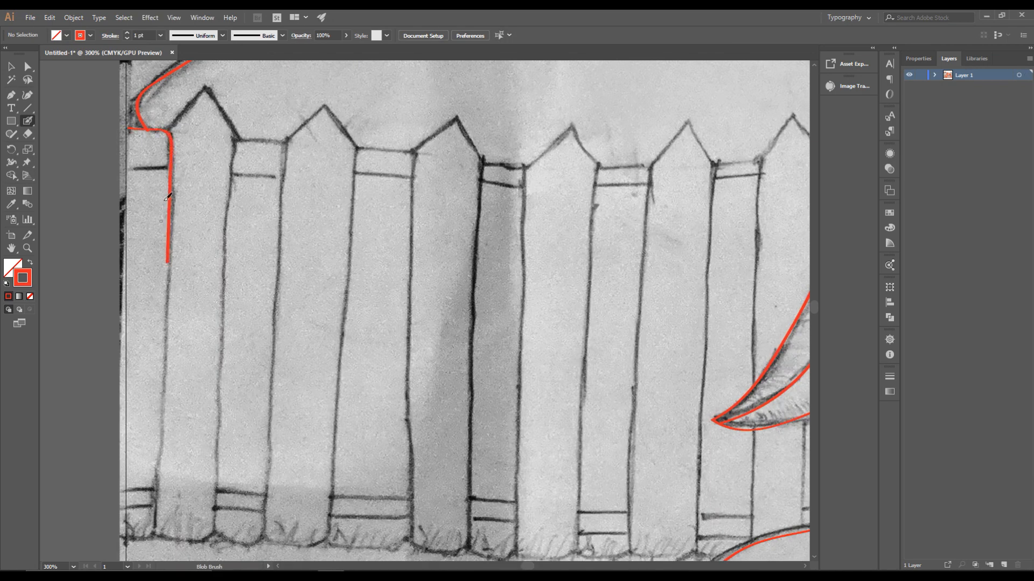
{"action": "scroll", "coordinate": [166, 202], "scroll_direction": "down", "scroll_amount": 2}
{"action": "scroll", "coordinate": [168, 273], "scroll_direction": "up", "scroll_amount": 3}
{"action": "left_click_drag", "start_coordinate": [162, 160], "coordinate": [154, 320]}
{"action": "scroll", "coordinate": [163, 221], "scroll_direction": "down", "scroll_amount": 1}
{"action": "scroll", "coordinate": [163, 221], "scroll_direction": "down", "scroll_amount": 1}
{"action": "mouse_move", "coordinate": [155, 210]}
{"action": "left_mouse_down"}
{"action": "mouse_move", "coordinate": [114, 371]}
{"action": "mouse_move", "coordinate": [153, 333]}
{"action": "left_mouse_up"}
{"action": "scroll", "coordinate": [141, 298], "scroll_direction": "down", "scroll_amount": 2}
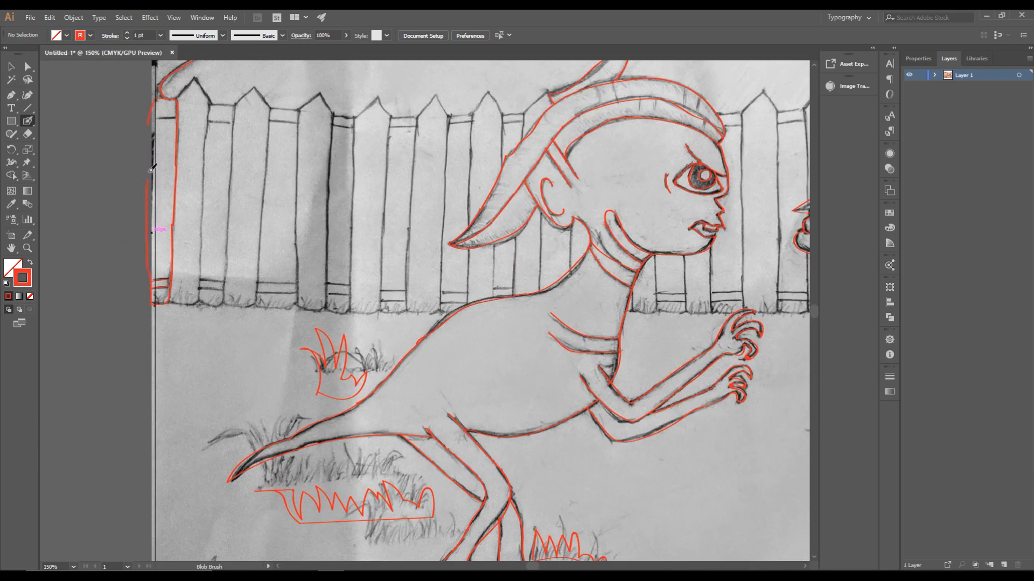
- Trace the first full fence picket with its pointed top, long side edge and base
{"action": "scroll", "coordinate": [171, 134], "scroll_direction": "up", "scroll_amount": 1}
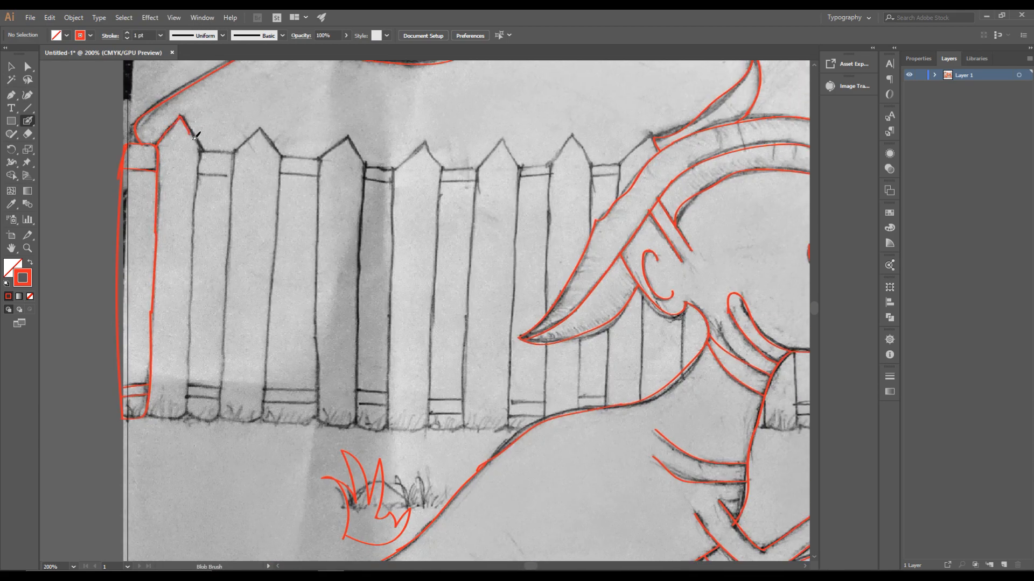
{"action": "left_click_drag", "start_coordinate": [195, 212], "coordinate": [191, 248]}
{"action": "scroll", "coordinate": [152, 233], "scroll_direction": "down", "scroll_amount": 2}
{"action": "left_click_drag", "start_coordinate": [191, 175], "coordinate": [189, 307]}
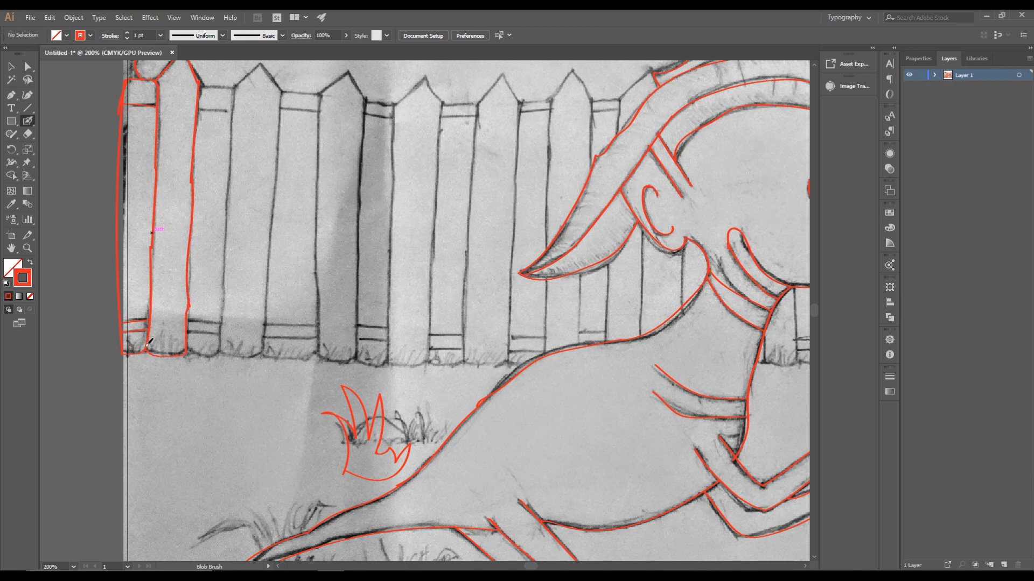
- Trace the cross rails in the gap after the first full picket and the near edge of the second one
{"action": "scroll", "coordinate": [148, 343], "scroll_direction": "down", "scroll_amount": 2}
{"action": "left_click_drag", "start_coordinate": [241, 217], "coordinate": [237, 308]}
{"action": "scroll", "coordinate": [239, 310], "scroll_direction": "up", "scroll_amount": 3}
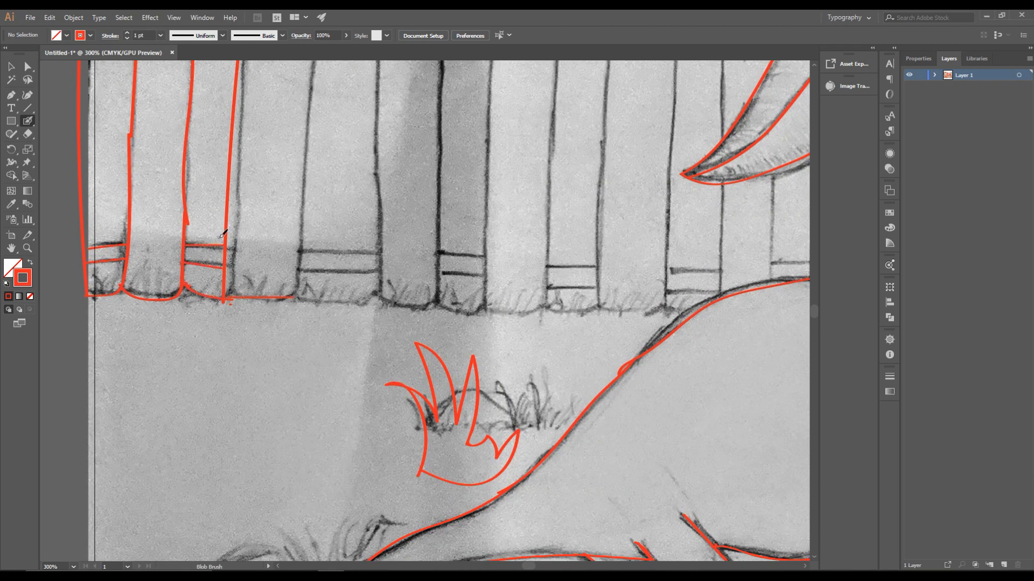
{"action": "scroll", "coordinate": [222, 236], "scroll_direction": "down", "scroll_amount": 3}
- Trace the second full picket's pointed top, far side and base, plus the rails and edges of the gap after it
{"action": "scroll", "coordinate": [265, 147], "scroll_direction": "up", "scroll_amount": 4}
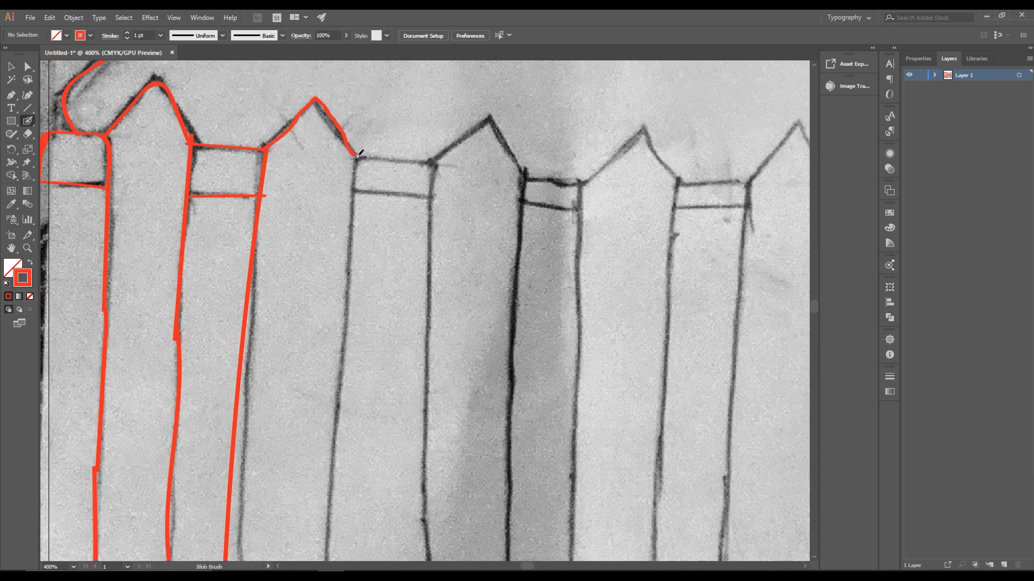
{"action": "scroll", "coordinate": [359, 154], "scroll_direction": "down", "scroll_amount": 2}
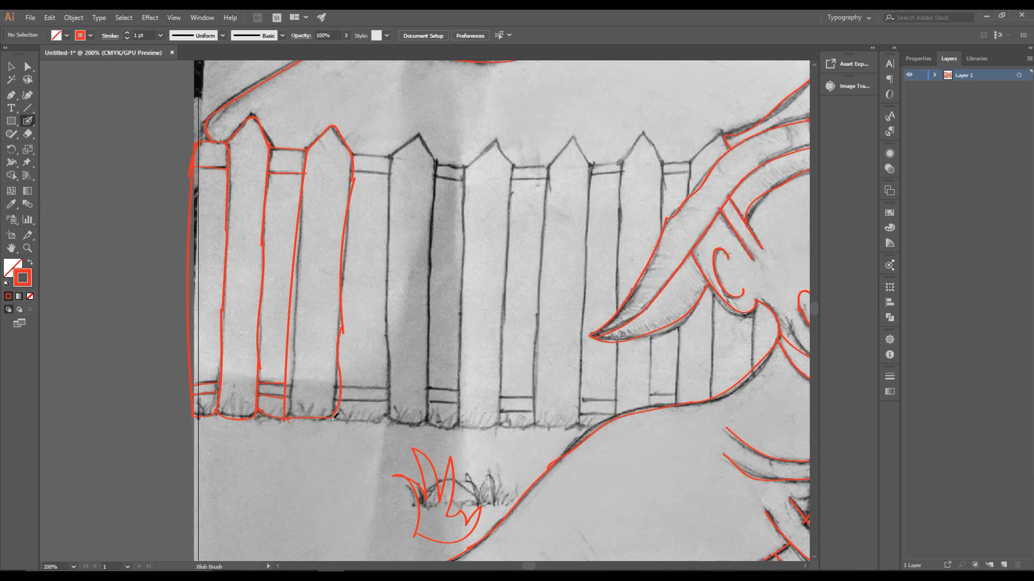
{"action": "scroll", "coordinate": [334, 409], "scroll_direction": "up", "scroll_amount": 2, "text": "alt"}
{"action": "scroll", "coordinate": [442, 438], "scroll_direction": "down", "scroll_amount": 2, "text": "alt"}
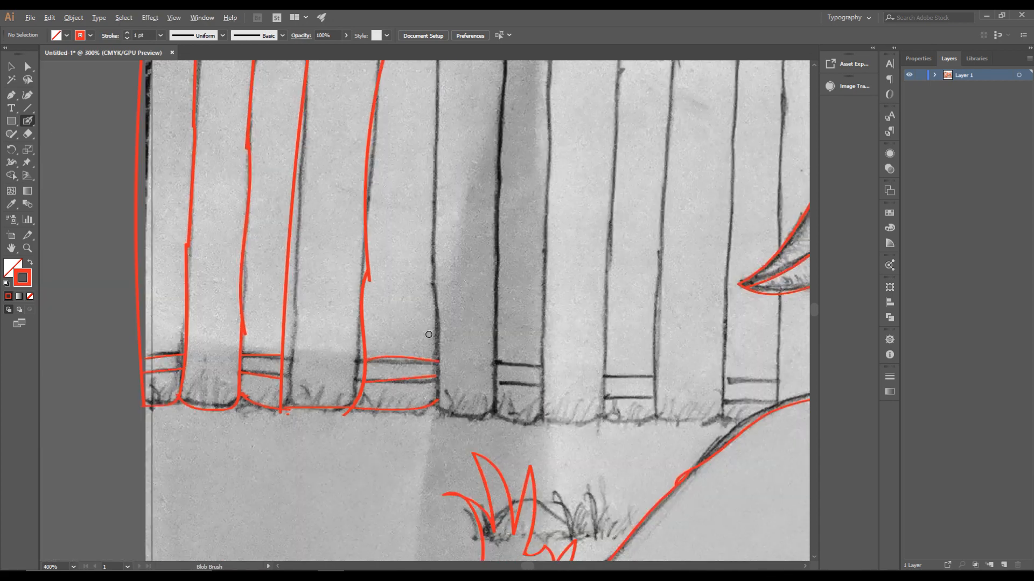
{"action": "mouse_move", "coordinate": [436, 123]}
{"action": "left_mouse_down"}
{"action": "mouse_move", "coordinate": [433, 277]}
{"action": "mouse_move", "coordinate": [432, 140]}
{"action": "left_mouse_up"}
{"action": "mouse_move", "coordinate": [398, 120]}
{"action": "left_mouse_down"}
{"action": "mouse_move", "coordinate": [434, 139]}
{"action": "mouse_move", "coordinate": [422, 119]}
{"action": "mouse_move", "coordinate": [440, 118]}
{"action": "mouse_move", "coordinate": [394, 170]}
{"action": "left_mouse_up"}
{"action": "scroll", "coordinate": [396, 154], "scroll_direction": "down", "scroll_amount": 1, "text": "alt"}
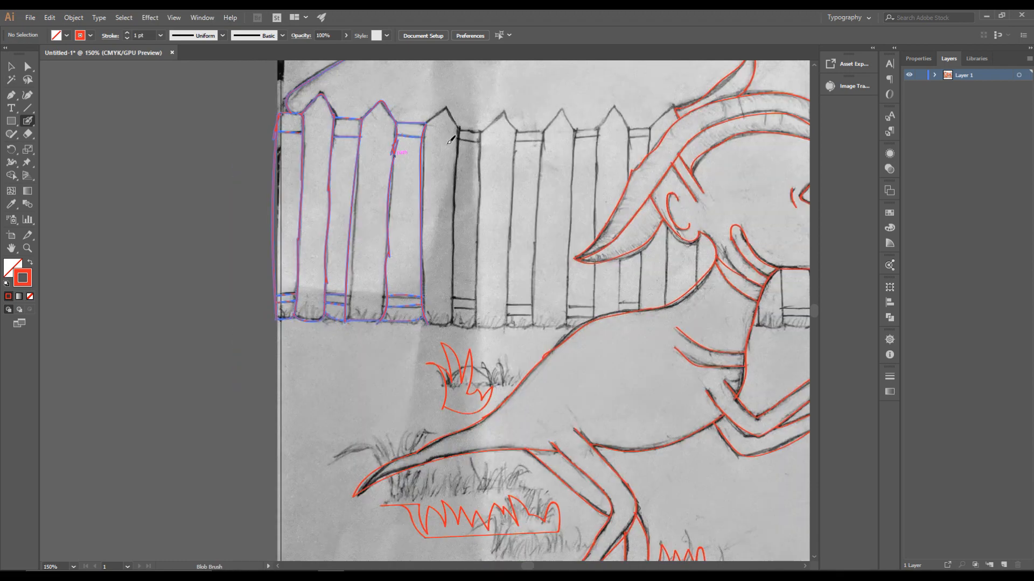
- Trace the pointed picket tops up to the creature's horn, plus the third full picket's sides, base and neighbouring gap edge
{"action": "scroll", "coordinate": [455, 154], "scroll_direction": "up", "scroll_amount": 1, "text": "alt"}
{"action": "mouse_move", "coordinate": [417, 123]}
{"action": "left_mouse_down"}
{"action": "mouse_move", "coordinate": [435, 102]}
{"action": "mouse_move", "coordinate": [463, 127]}
{"action": "left_mouse_up"}
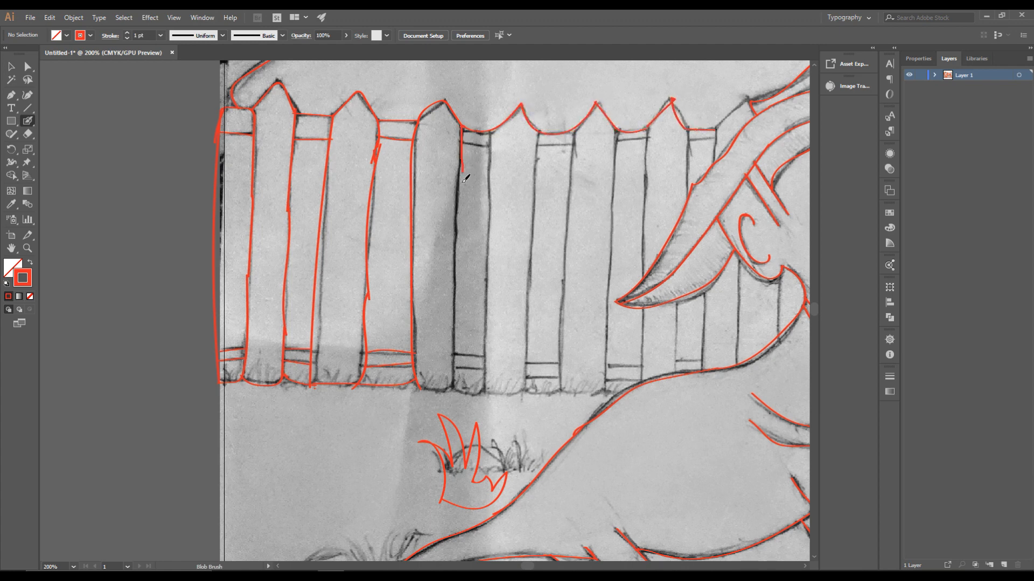
{"action": "left_click_drag", "start_coordinate": [440, 383], "coordinate": [441, 385]}
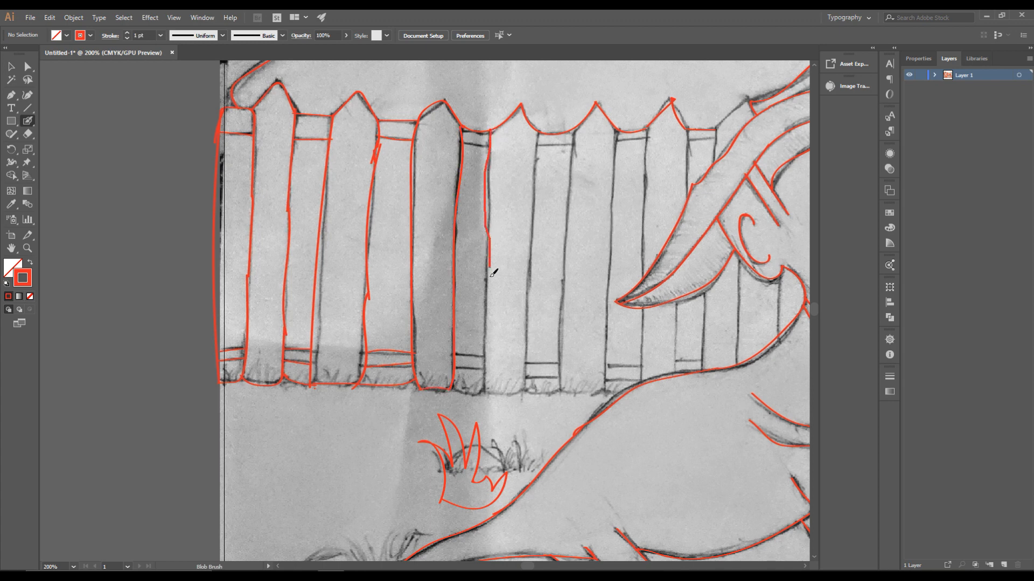
{"action": "left_click_drag", "start_coordinate": [490, 268], "coordinate": [482, 391]}
- Trace the fourth full picket's far side and base, redoing the edge and base of the gap beside it
{"action": "left_click_drag", "start_coordinate": [538, 132], "coordinate": [534, 160]}
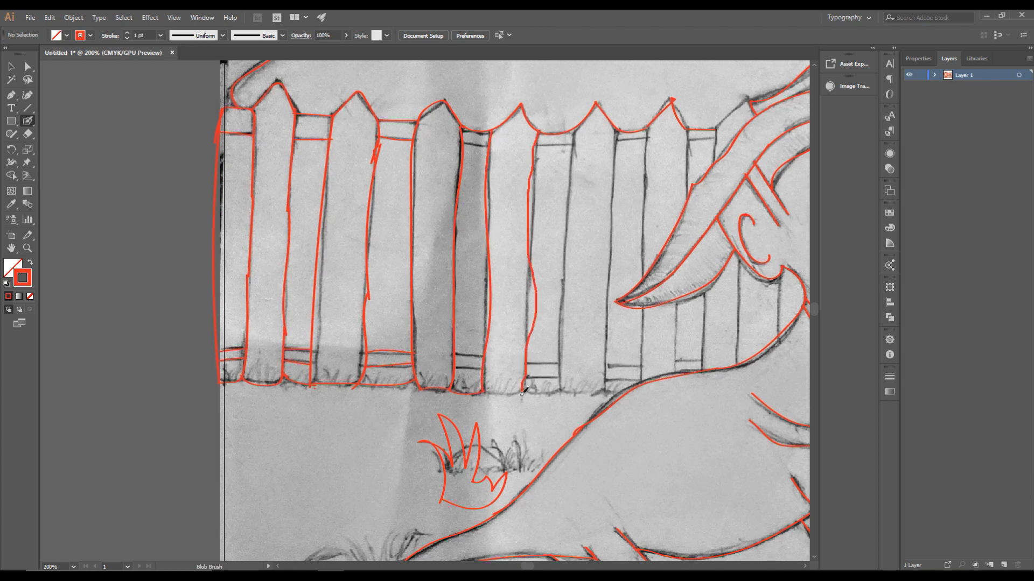
{"action": "left_click_drag", "start_coordinate": [522, 393], "coordinate": [485, 393]}
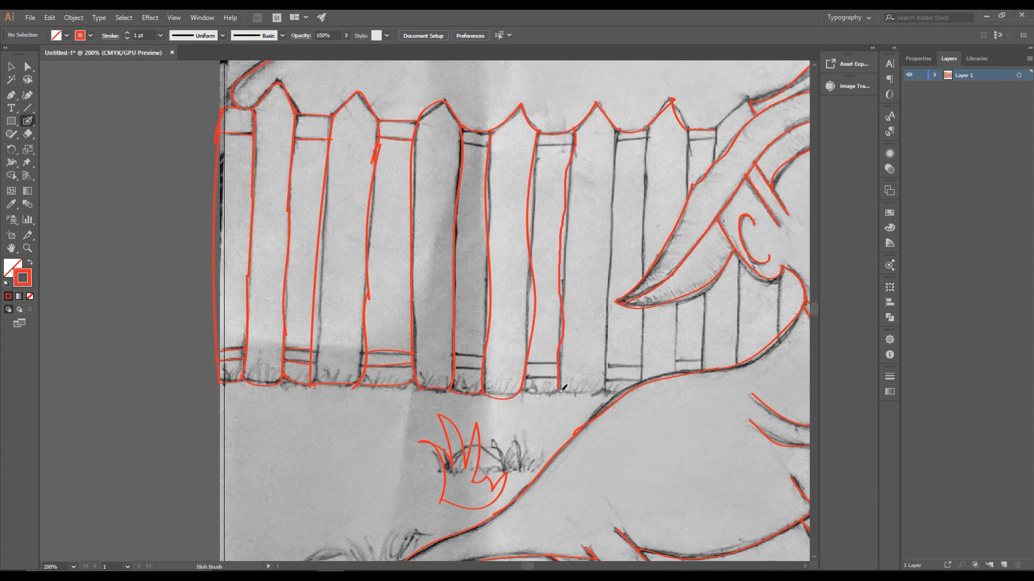
{"action": "key", "text": "ctrl+z"}
{"action": "left_click_drag", "start_coordinate": [560, 390], "coordinate": [520, 389]}
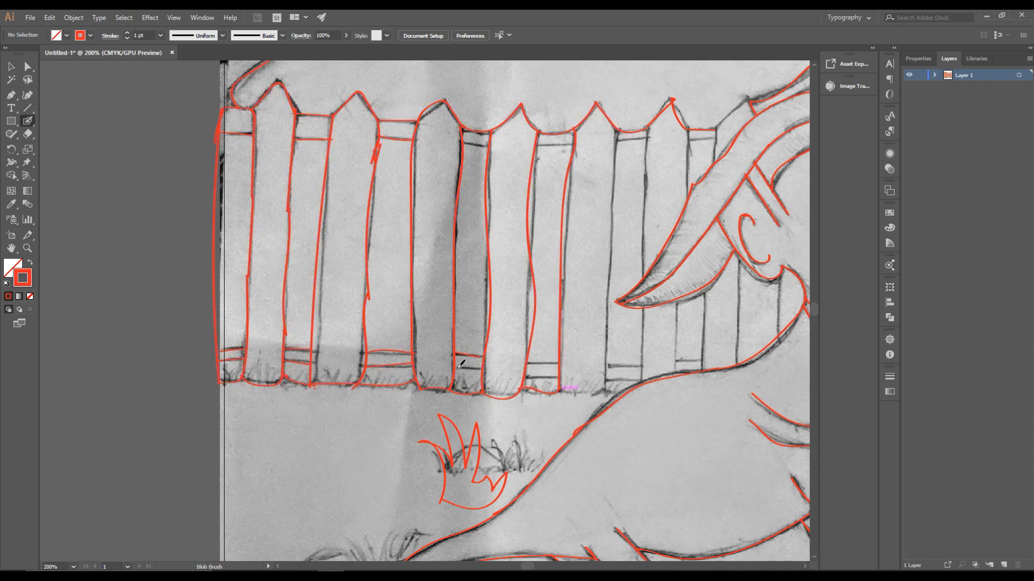
- Trace the cross rails in the gaps and the picket edges that run down behind the creature's horn
{"action": "scroll", "coordinate": [461, 364], "scroll_direction": "up", "scroll_amount": 3, "text": "alt"}
{"action": "scroll", "coordinate": [406, 345], "scroll_direction": "down", "scroll_amount": 4, "text": "alt"}
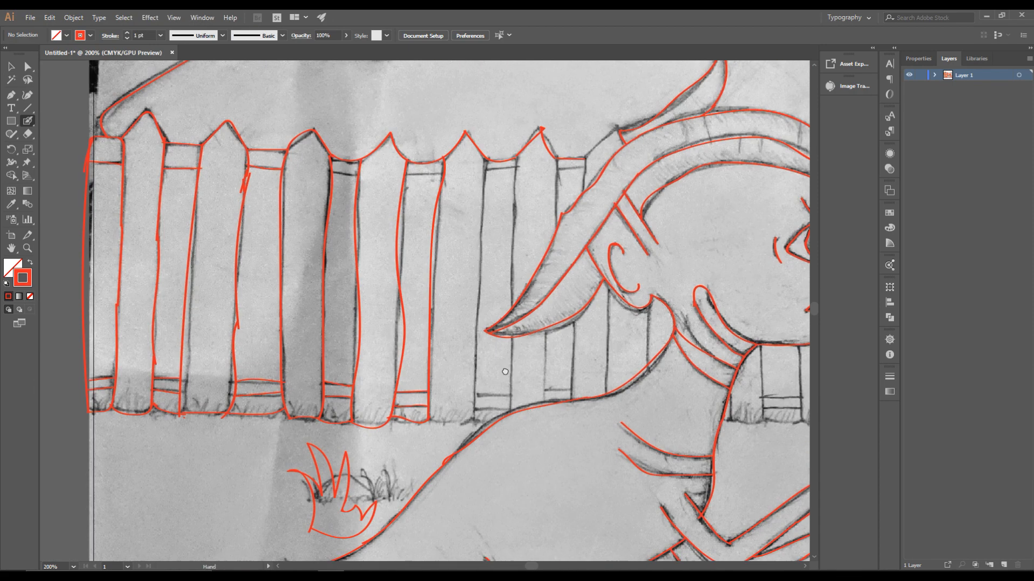
{"action": "scroll", "coordinate": [414, 169], "scroll_direction": "up", "scroll_amount": 4, "text": "alt"}
{"action": "scroll", "coordinate": [500, 169], "scroll_direction": "down", "scroll_amount": 5, "text": "alt"}
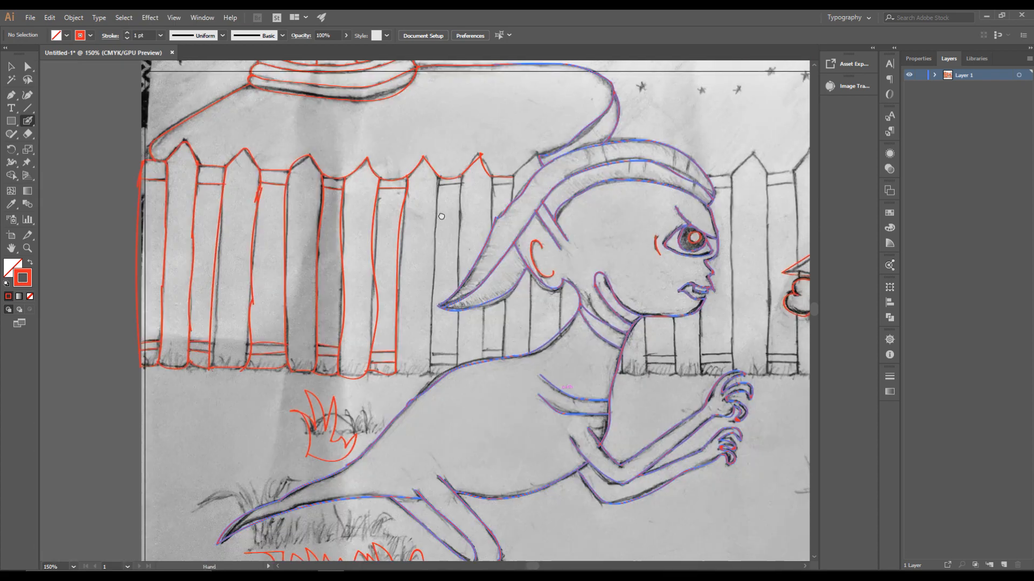
{"action": "scroll", "coordinate": [261, 136], "scroll_direction": "up", "scroll_amount": 2, "text": "alt"}
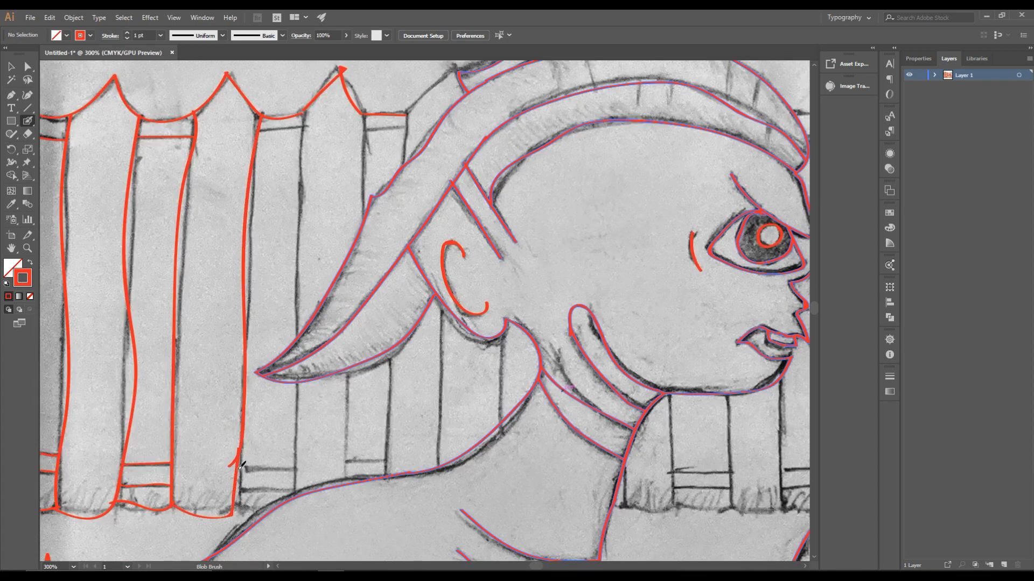
{"action": "left_click_drag", "start_coordinate": [295, 457], "coordinate": [299, 431]}
{"action": "left_click_drag", "start_coordinate": [299, 431], "coordinate": [322, 525]}
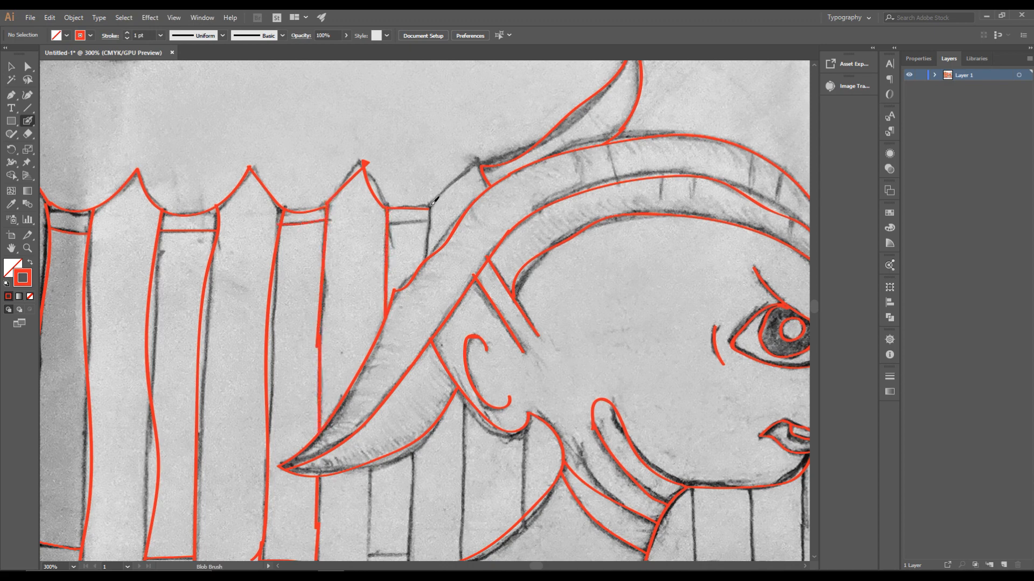
- Trace the remaining picket parts around the horn and the edges and rail between the horn and the creature's back
{"action": "key", "text": "ctrl+minus"}
{"action": "key", "text": "ctrl+minus"}
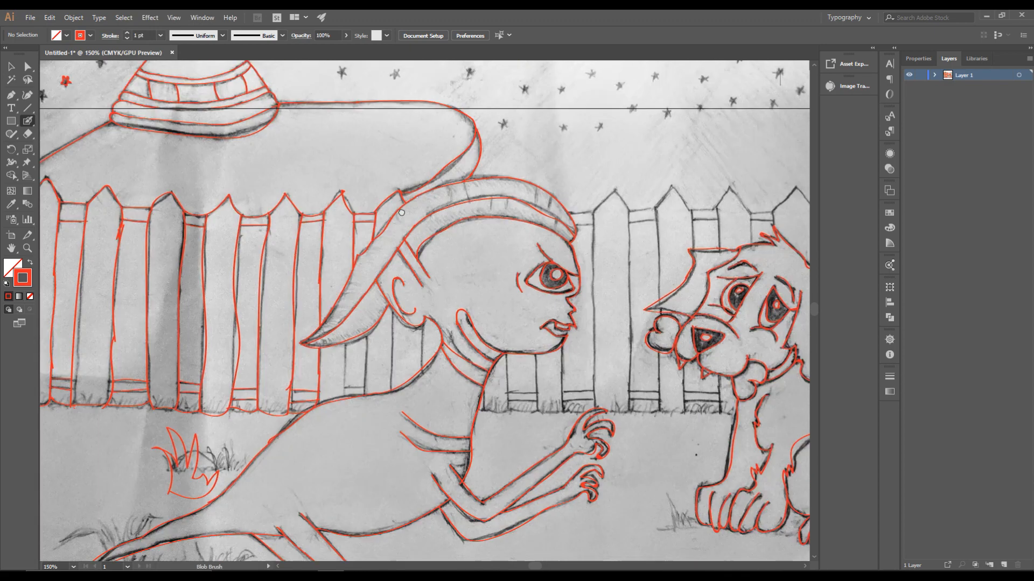
{"action": "key", "text": "ctrl+equal"}
{"action": "key", "text": "ctrl+equal"}
{"action": "left_click_drag", "start_coordinate": [46, 245], "coordinate": [335, 273]}
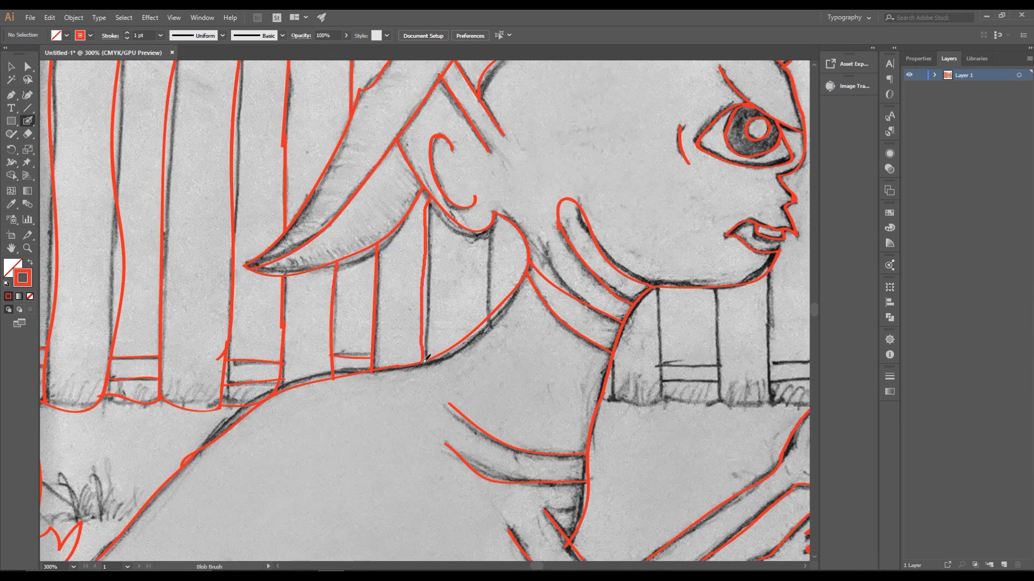
{"action": "left_click_drag", "start_coordinate": [490, 246], "coordinate": [488, 319]}
{"action": "key", "text": "ctrl+minus"}
{"action": "key", "text": "ctrl+equal"}
{"action": "key", "text": "ctrl+equal"}
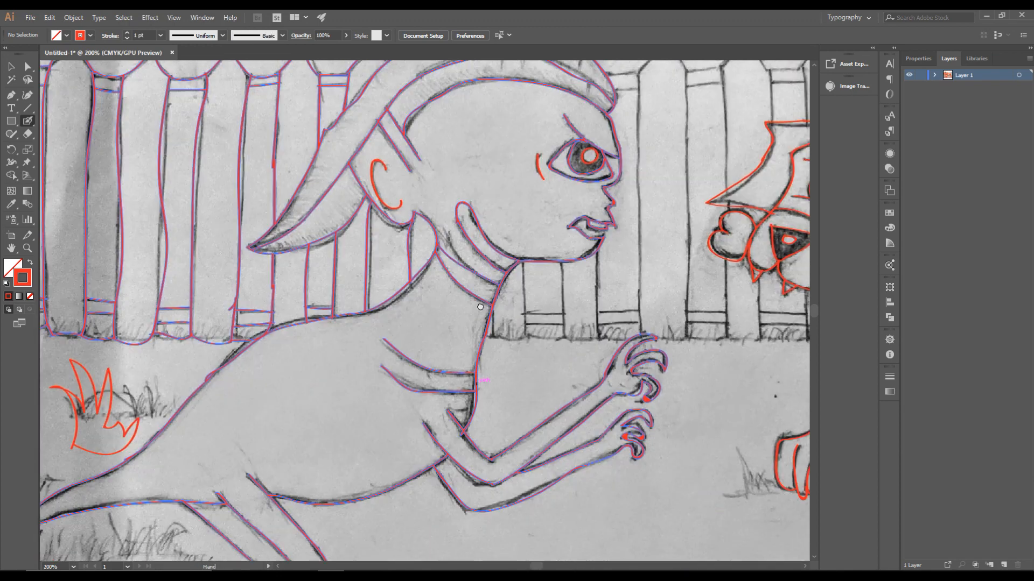
- Trace the fence section below the creature's chin, including picket edges, lower cross rails and base
{"action": "left_click_drag", "start_coordinate": [379, 280], "coordinate": [385, 304]}
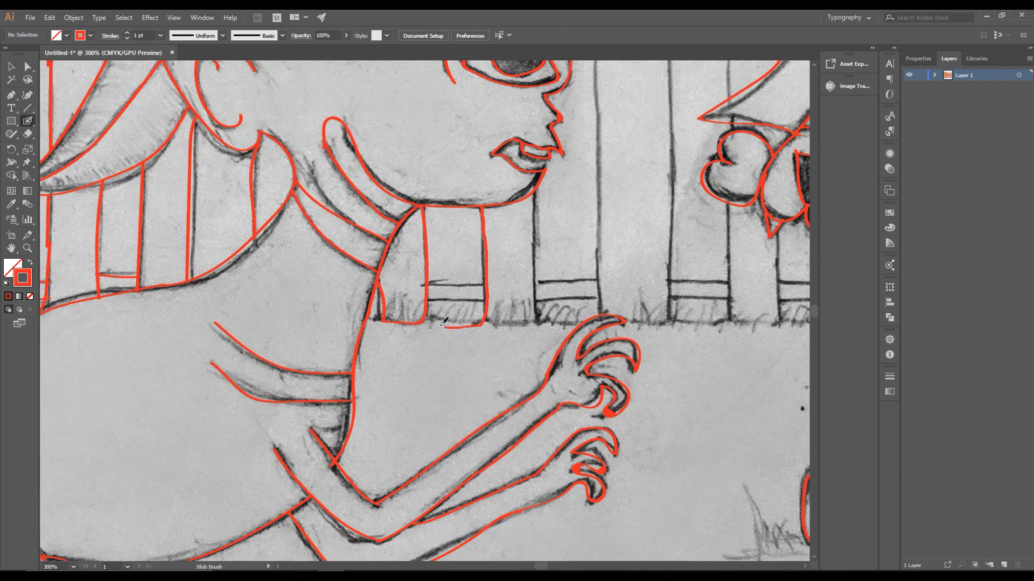
{"action": "left_click_drag", "start_coordinate": [627, 397], "coordinate": [562, 387]}
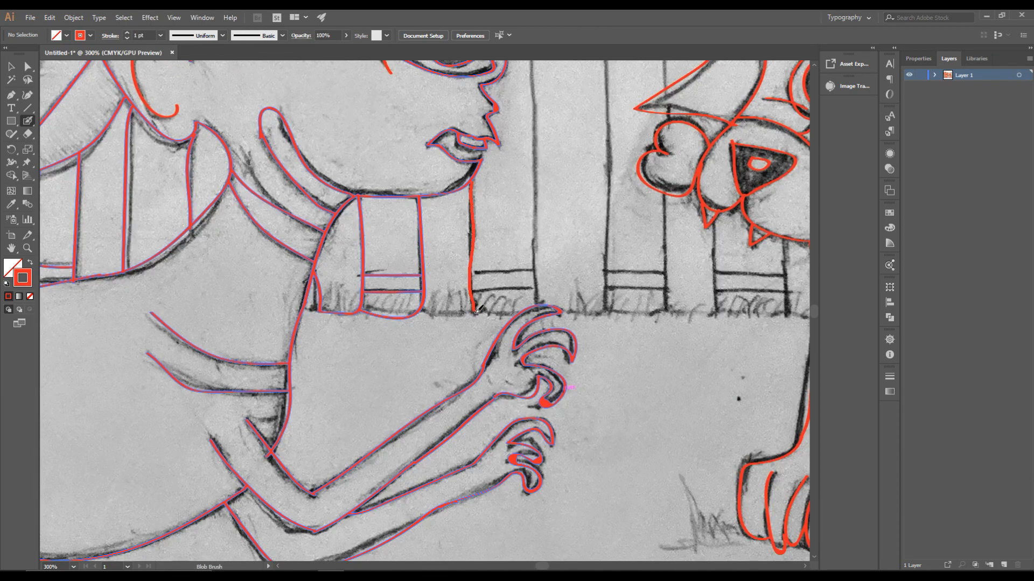
{"action": "left_click_drag", "start_coordinate": [538, 297], "coordinate": [537, 299]}
{"action": "left_click_drag", "start_coordinate": [473, 270], "coordinate": [541, 267]}
- Trace the rails beside the creature's forehead and the full picket facing it, including its pointed top, sides and base
{"action": "key", "text": "ctrl+minus"}
{"action": "key", "text": "ctrl+minus"}
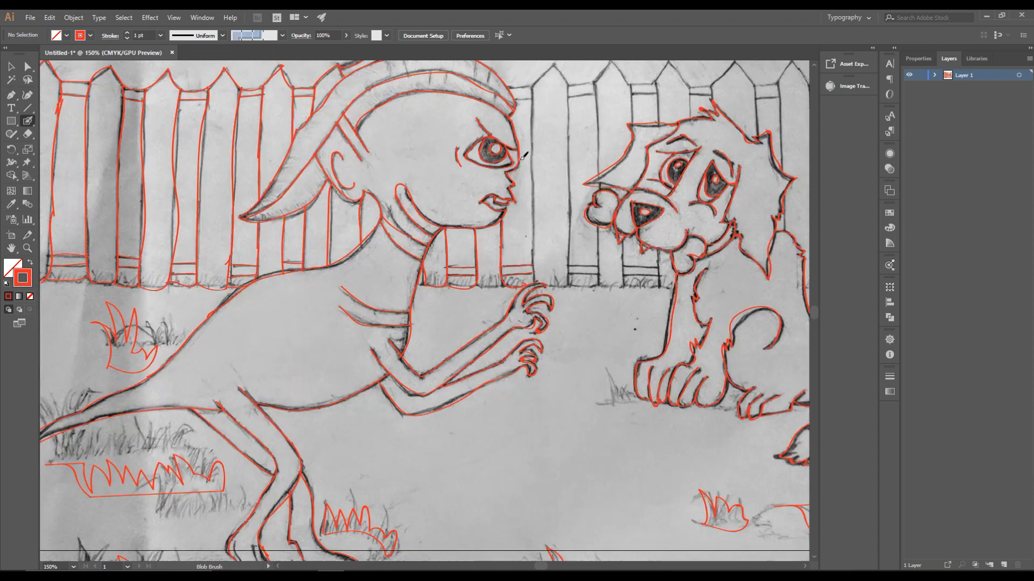
{"action": "left_click_drag", "start_coordinate": [509, 87], "coordinate": [533, 87]}
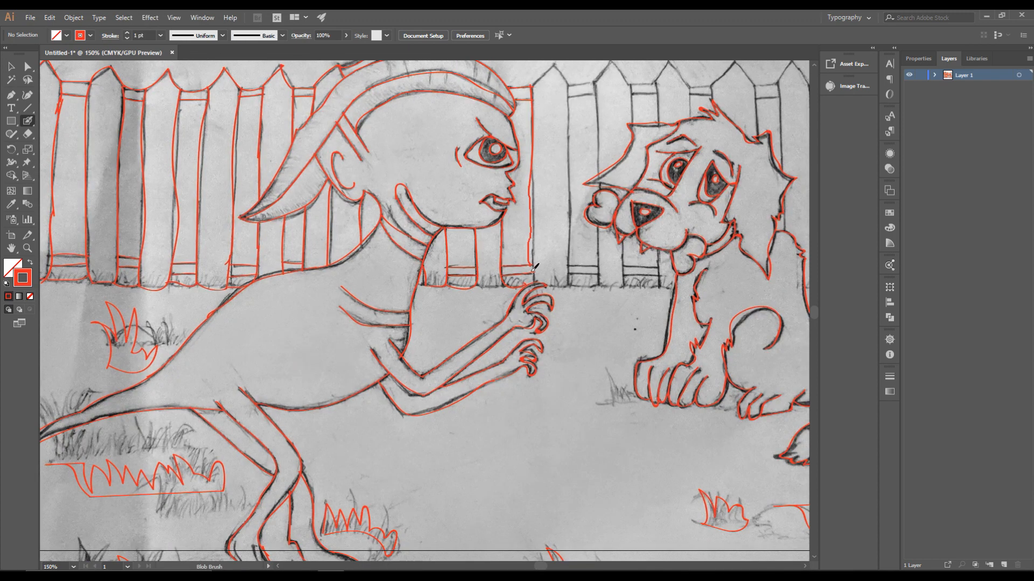
{"action": "left_click_drag", "start_coordinate": [533, 270], "coordinate": [535, 283]}
{"action": "left_click_drag", "start_coordinate": [554, 133], "coordinate": [427, 156]}
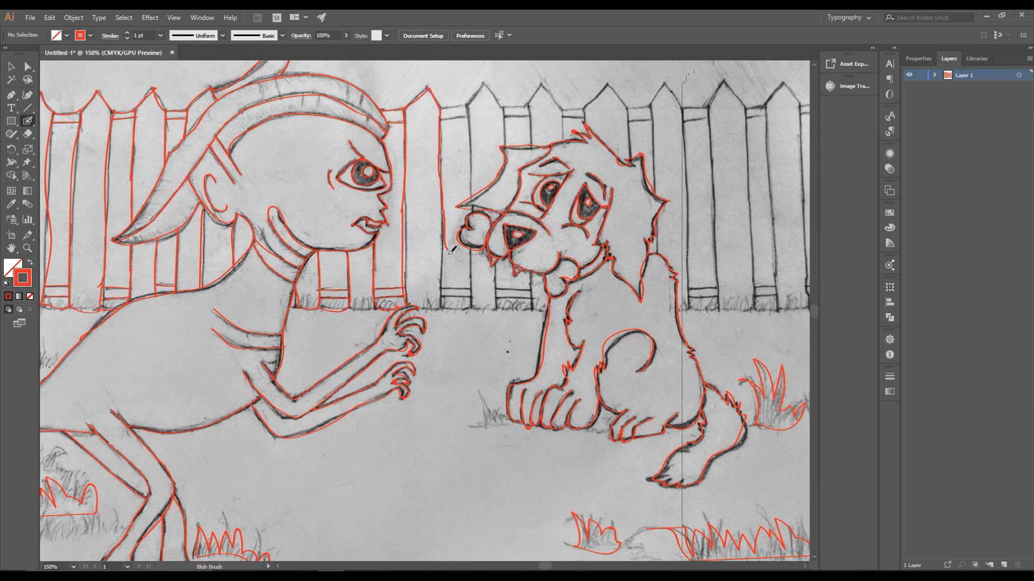
{"action": "key", "text": "ctrl+z"}
{"action": "left_click_drag", "start_coordinate": [437, 106], "coordinate": [439, 135]}
{"action": "scroll", "coordinate": [441, 325], "scroll_direction": "up", "scroll_amount": 4}
{"action": "left_click_drag", "start_coordinate": [438, 246], "coordinate": [344, 237]}
{"action": "scroll", "coordinate": [378, 183], "scroll_direction": "down", "scroll_amount": 5}
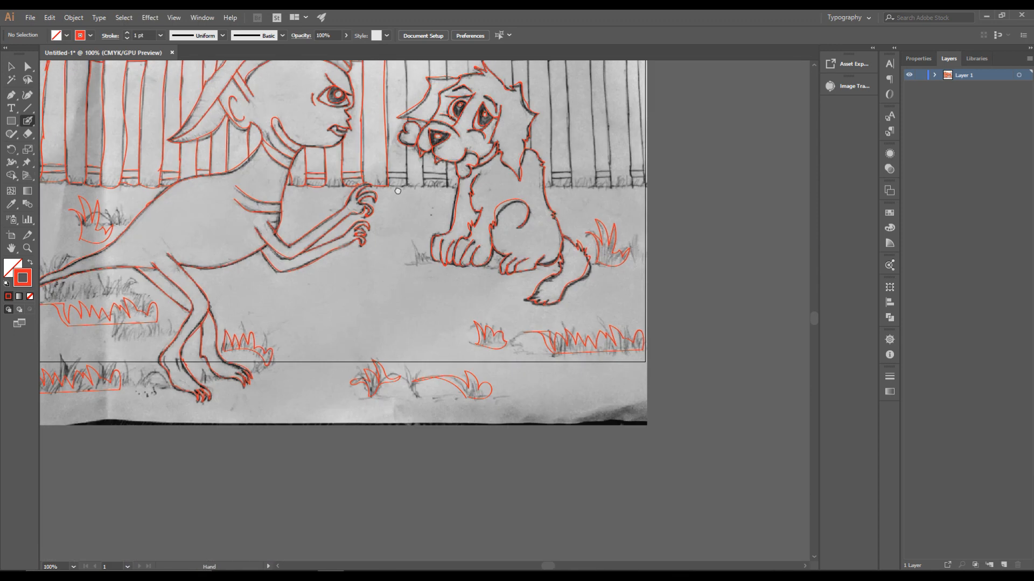
- Trace the pointed tops of the remaining pickets above and beyond the dog, out to the paper's edge
{"action": "scroll", "coordinate": [385, 150], "scroll_direction": "up", "scroll_amount": 1}
{"action": "mouse_move", "coordinate": [388, 130]}
{"action": "left_mouse_down"}
{"action": "mouse_move", "coordinate": [294, 199]}
{"action": "mouse_move", "coordinate": [245, 294]}
{"action": "left_mouse_up"}
{"action": "scroll", "coordinate": [258, 163], "scroll_direction": "up", "scroll_amount": 2}
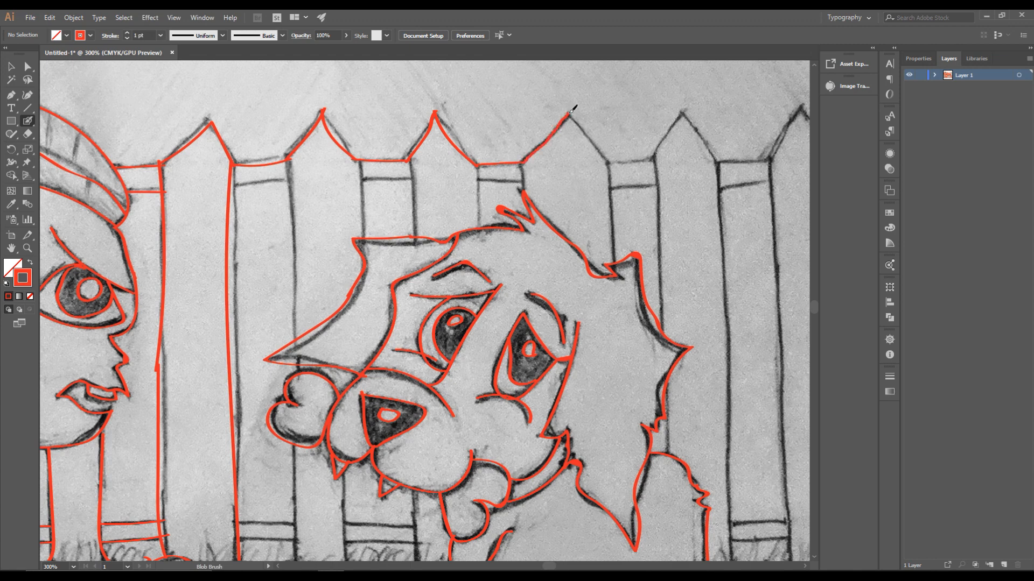
{"action": "left_click_drag", "start_coordinate": [608, 162], "coordinate": [409, 176]}
{"action": "mouse_move", "coordinate": [455, 175]}
{"action": "left_mouse_down"}
{"action": "mouse_move", "coordinate": [486, 124]}
{"action": "mouse_move", "coordinate": [517, 178]}
{"action": "left_mouse_up"}
{"action": "left_click_drag", "start_coordinate": [517, 177], "coordinate": [373, 196]}
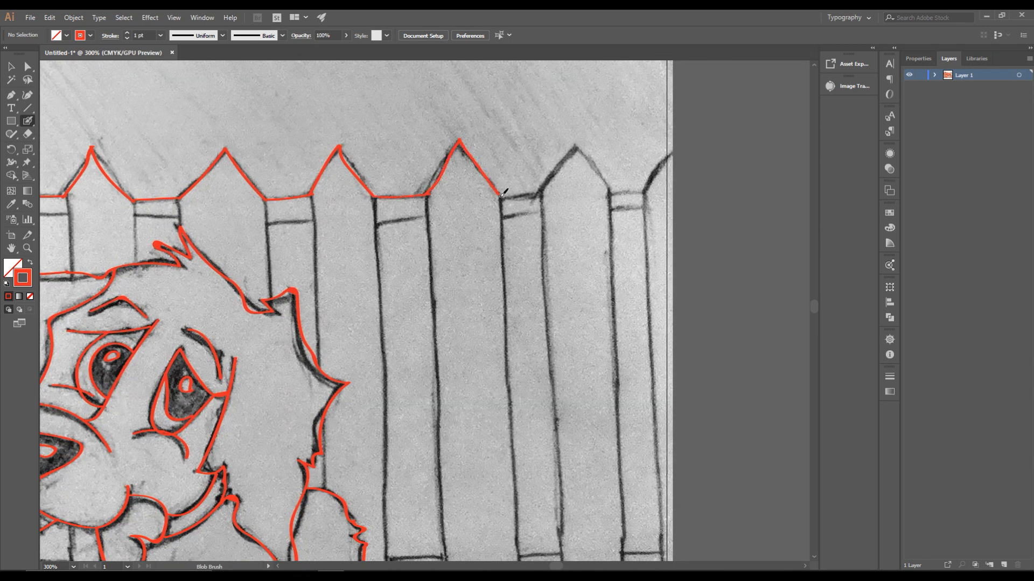
{"action": "left_click_drag", "start_coordinate": [578, 143], "coordinate": [608, 192]}
{"action": "scroll", "coordinate": [540, 198], "scroll_direction": "down", "scroll_amount": 2}
{"action": "left_click_drag", "start_coordinate": [533, 193], "coordinate": [445, 208]}
{"action": "mouse_move", "coordinate": [490, 209]}
{"action": "left_mouse_down"}
{"action": "mouse_move", "coordinate": [507, 207]}
{"action": "mouse_move", "coordinate": [519, 187]}
{"action": "left_mouse_up"}
{"action": "scroll", "coordinate": [494, 212], "scroll_direction": "down", "scroll_amount": 1}
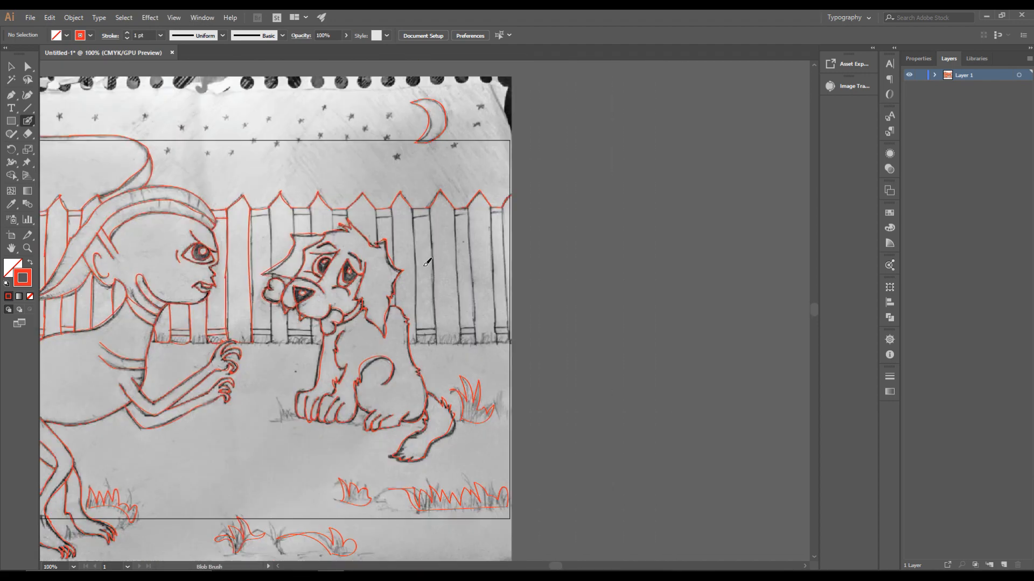
- Trace the fence gaps between the creature and the dog, including the edges, rails and base under the dog's bone
{"action": "scroll", "coordinate": [254, 338], "scroll_direction": "up", "scroll_amount": 1}
{"action": "scroll", "coordinate": [256, 337], "scroll_direction": "up", "scroll_amount": 1}
{"action": "left_click_drag", "start_coordinate": [253, 223], "coordinate": [252, 224]}
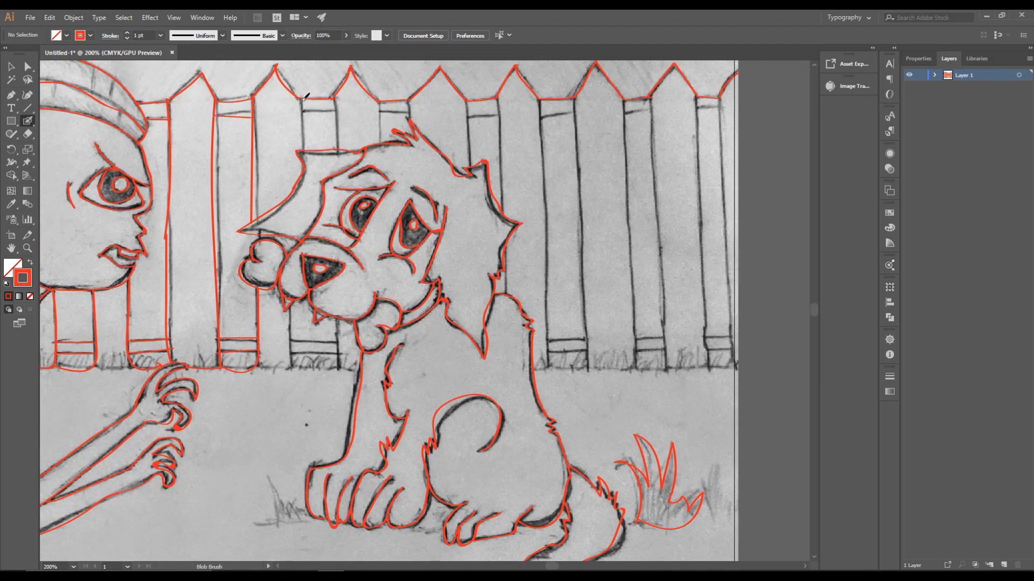
{"action": "scroll", "coordinate": [306, 107], "scroll_direction": "down", "scroll_amount": 1}
{"action": "scroll", "coordinate": [284, 246], "scroll_direction": "up", "scroll_amount": 1}
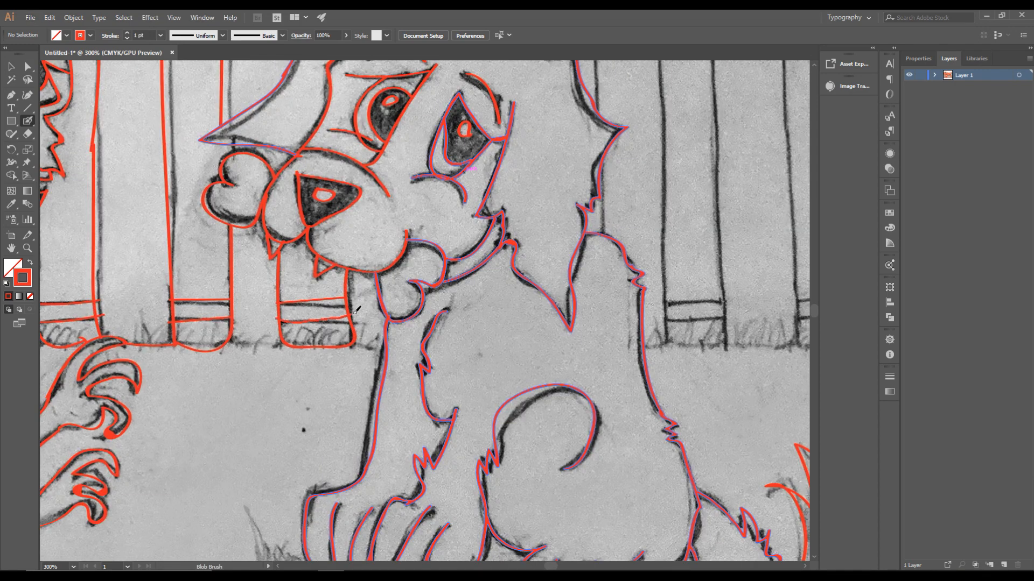
{"action": "scroll", "coordinate": [347, 243], "scroll_direction": "down", "scroll_amount": 2}
{"action": "scroll", "coordinate": [363, 301], "scroll_direction": "up", "scroll_amount": 3}
{"action": "scroll", "coordinate": [346, 229], "scroll_direction": "down", "scroll_amount": 5}
{"action": "scroll", "coordinate": [333, 200], "scroll_direction": "up", "scroll_amount": 1}
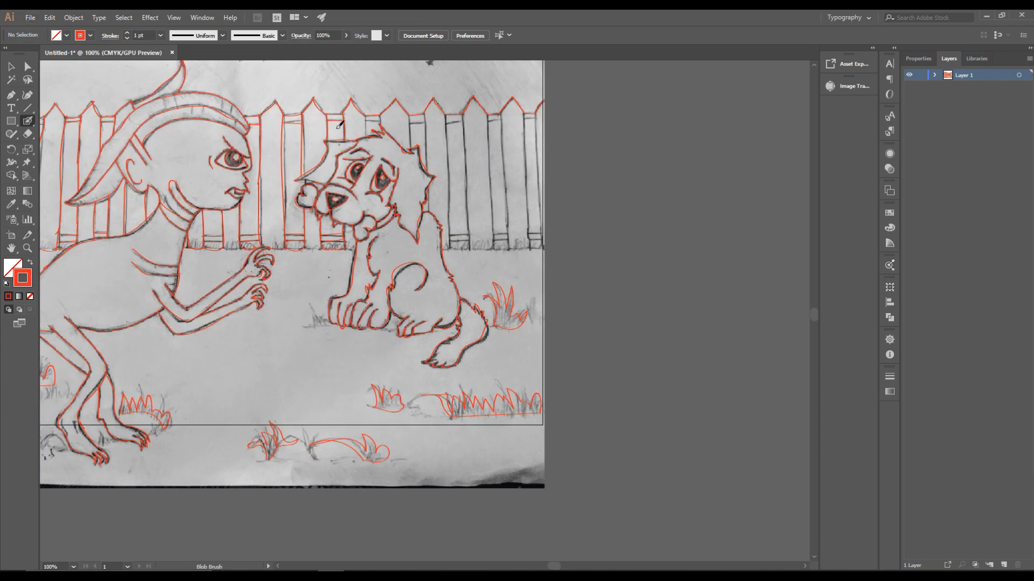
- Trace the picket edges and upper cross rails in the gaps around the dog's head
{"action": "scroll", "coordinate": [350, 238], "scroll_direction": "up", "scroll_amount": 4}
{"action": "left_click_drag", "start_coordinate": [335, 284], "coordinate": [378, 284]}
{"action": "scroll", "coordinate": [379, 282], "scroll_direction": "down", "scroll_amount": 4}
{"action": "scroll", "coordinate": [282, 172], "scroll_direction": "up", "scroll_amount": 3}
{"action": "left_click_drag", "start_coordinate": [164, 145], "coordinate": [165, 168]}
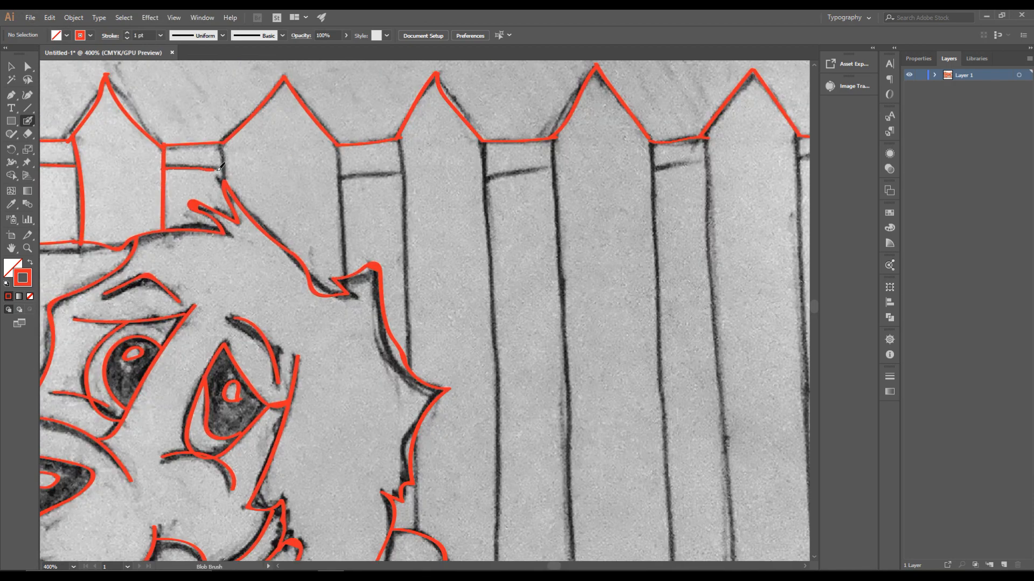
{"action": "scroll", "coordinate": [226, 164], "scroll_direction": "down", "scroll_amount": 1}
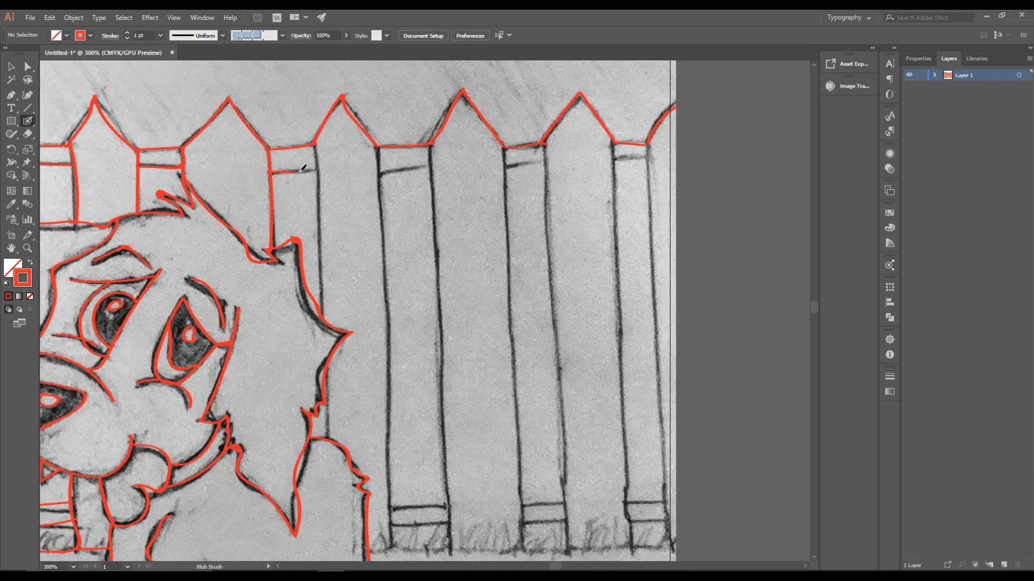
{"action": "scroll", "coordinate": [321, 147], "scroll_direction": "down", "scroll_amount": 1}
{"action": "scroll", "coordinate": [319, 257], "scroll_direction": "down", "scroll_amount": 2}
{"action": "scroll", "coordinate": [359, 351], "scroll_direction": "up", "scroll_amount": 5}
{"action": "scroll", "coordinate": [364, 357], "scroll_direction": "down", "scroll_amount": 4}
{"action": "scroll", "coordinate": [352, 344], "scroll_direction": "up", "scroll_amount": 1}
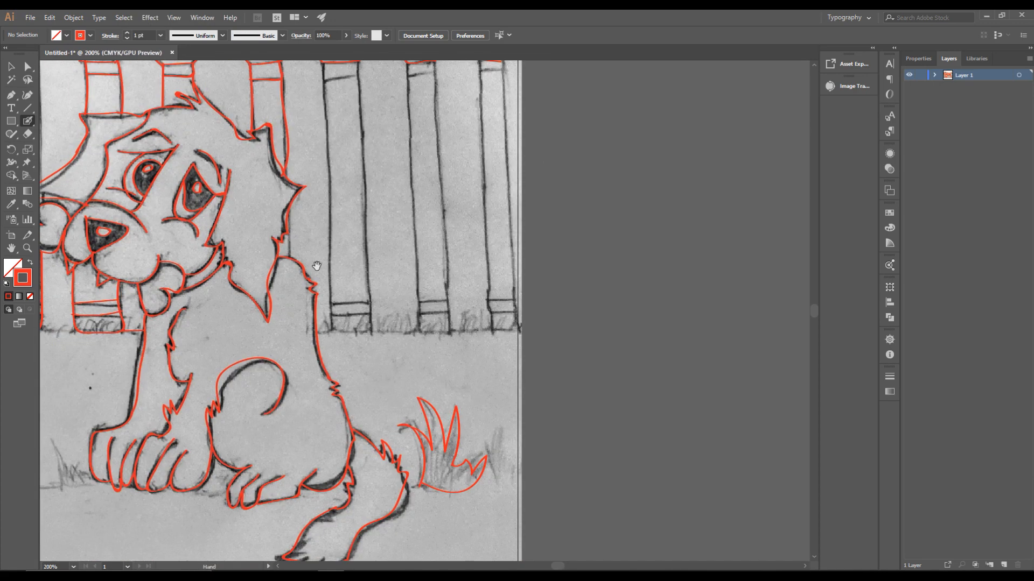
- Trace the fence behind the dog's back out to the paper's edge, including its base line, picket edges and cross rails
{"action": "scroll", "coordinate": [336, 135], "scroll_direction": "down", "scroll_amount": 1}
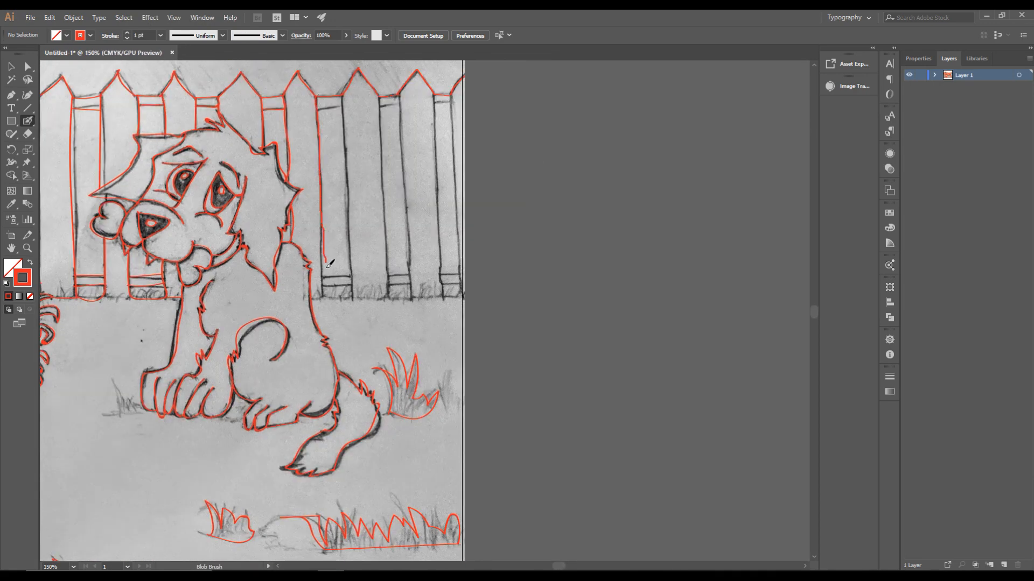
{"action": "scroll", "coordinate": [325, 291], "scroll_direction": "up", "scroll_amount": 2}
{"action": "mouse_move", "coordinate": [329, 263]}
{"action": "left_mouse_down"}
{"action": "mouse_move", "coordinate": [324, 296]}
{"action": "mouse_move", "coordinate": [217, 290]}
{"action": "left_mouse_up"}
{"action": "left_click_drag", "start_coordinate": [220, 290], "coordinate": [230, 291]}
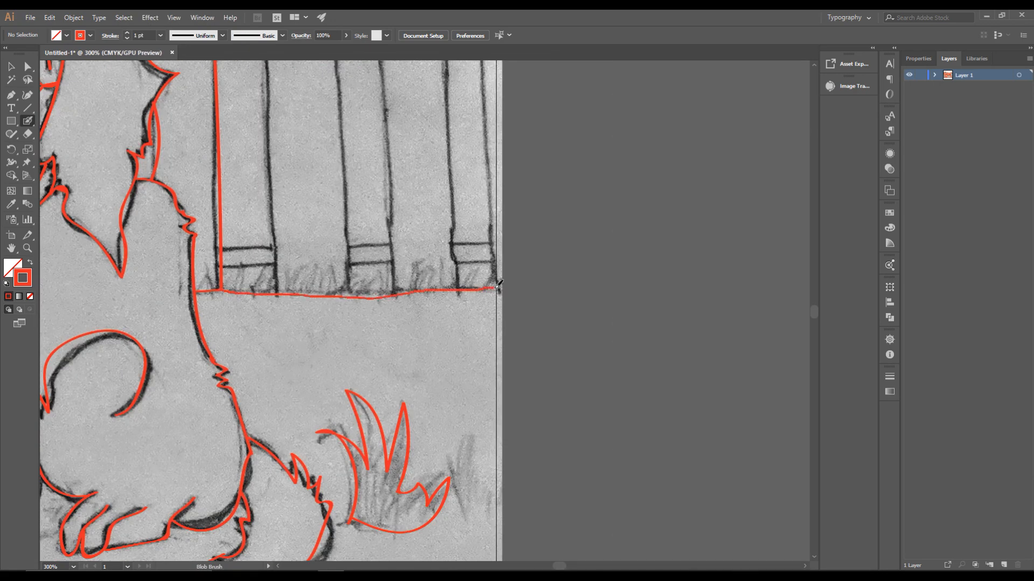
{"action": "scroll", "coordinate": [497, 283], "scroll_direction": "down", "scroll_amount": 2}
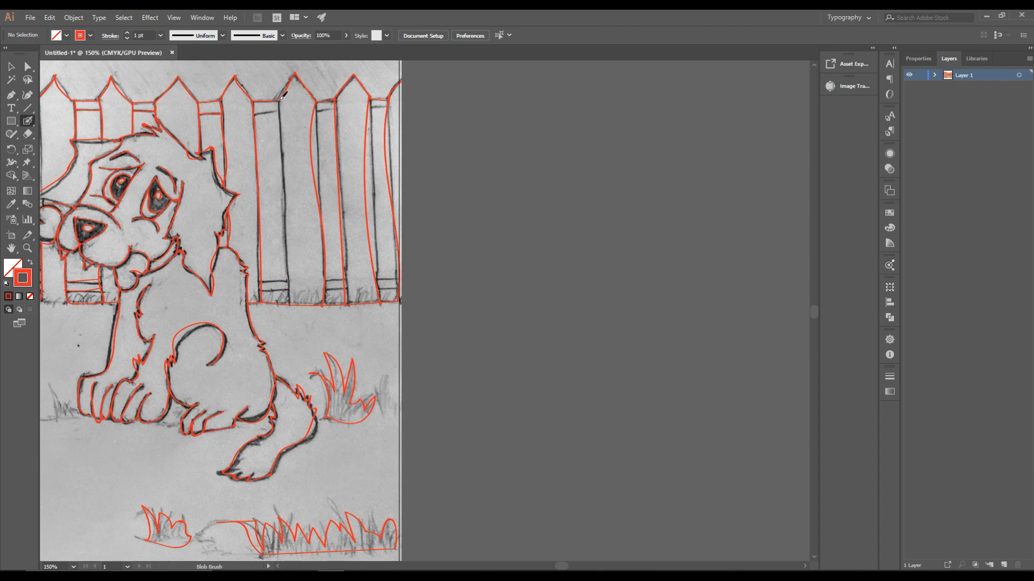
{"action": "scroll", "coordinate": [287, 299], "scroll_direction": "up", "scroll_amount": 3}
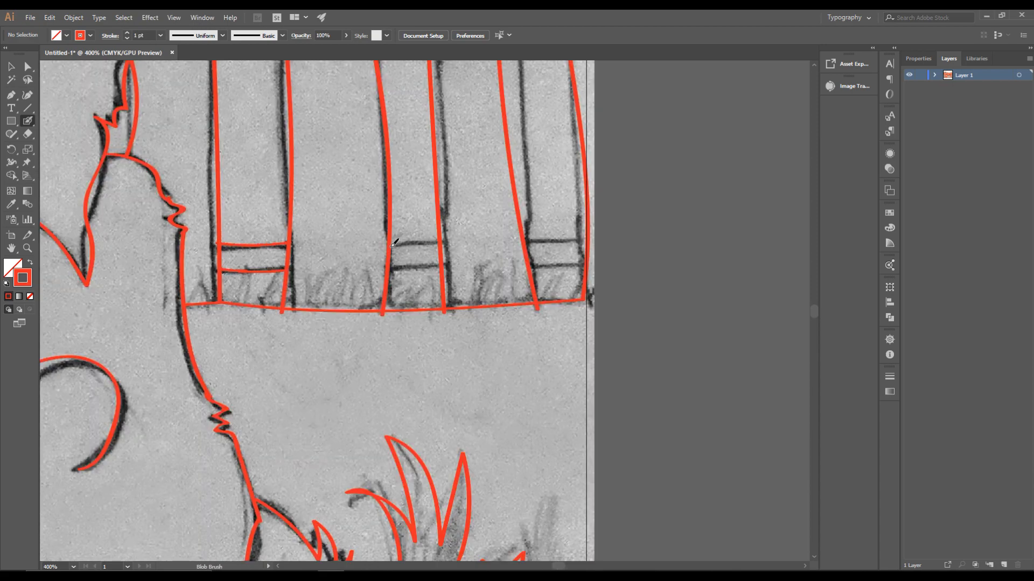
{"action": "left_click_drag", "start_coordinate": [534, 269], "coordinate": [585, 265]}
{"action": "scroll", "coordinate": [559, 251], "scroll_direction": "down", "scroll_amount": 6}
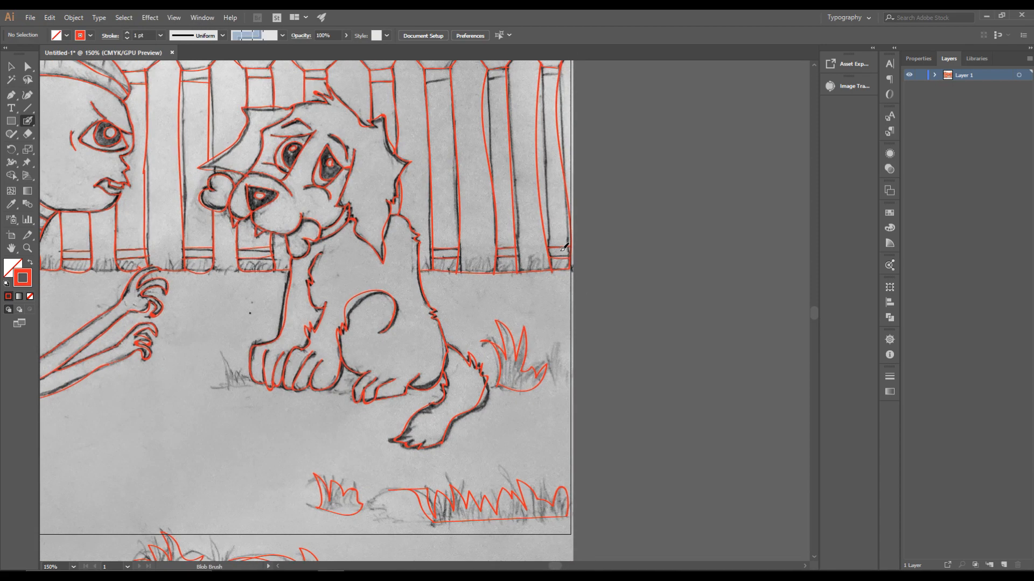
{"action": "scroll", "coordinate": [560, 202], "scroll_direction": "up", "scroll_amount": 4}
{"action": "scroll", "coordinate": [460, 164], "scroll_direction": "down", "scroll_amount": 4}
- Group all of the traced line art and move it aside from the sketch
{"action": "key", "text": "v"}
{"action": "key", "text": "ctrl+a"}
{"action": "key", "text": "ctrl+g"}
{"action": "left_click_drag", "start_coordinate": [318, 208], "coordinate": [536, 193]}
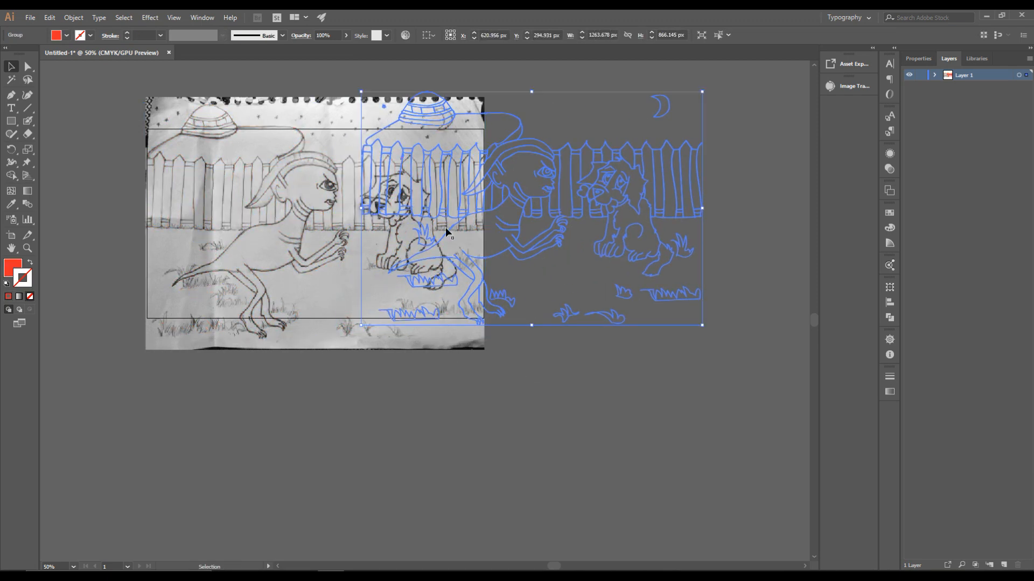
{"action": "scroll", "coordinate": [407, 236], "scroll_direction": "down", "scroll_amount": 2}
{"action": "left_click_drag", "start_coordinate": [407, 236], "coordinate": [295, 241]}
{"action": "left_click_drag", "start_coordinate": [397, 217], "coordinate": [537, 232]}
- Divide the line art with Pathfinder into separate black fill shapes laid over the sketch
{"action": "left_click", "coordinate": [94, 87]}
{"action": "left_click_drag", "start_coordinate": [391, 157], "coordinate": [615, 336]}
{"action": "key", "text": "v"}
{"action": "key", "text": "ctrl+a"}
{"action": "left_click", "coordinate": [889, 318]}
{"action": "left_click", "coordinate": [765, 336]}
{"action": "left_click", "coordinate": [673, 334]}
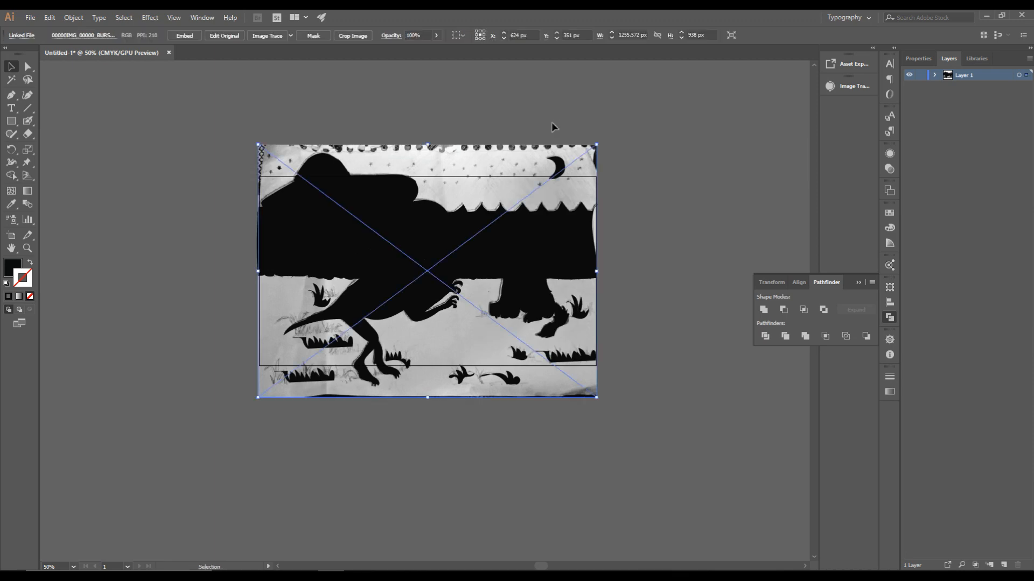
- Bring the sketch image in front of the black shapes
{"action": "right_click", "coordinate": [500, 165]}
{"action": "mouse_move", "coordinate": [538, 253]}
{"action": "left_click", "coordinate": [646, 254]}
- Lower the sketch image's opacity so the shapes beneath show through, and lock the image
{"action": "left_click", "coordinate": [436, 36]}
{"action": "left_click_drag", "start_coordinate": [456, 51], "coordinate": [444, 51]}
{"action": "left_click", "coordinate": [453, 79]}
{"action": "left_click", "coordinate": [437, 291]}
{"action": "key", "text": "ctrl+2"}
{"action": "key", "text": "a"}
{"action": "scroll", "coordinate": [445, 291], "scroll_direction": "up", "scroll_amount": 4}
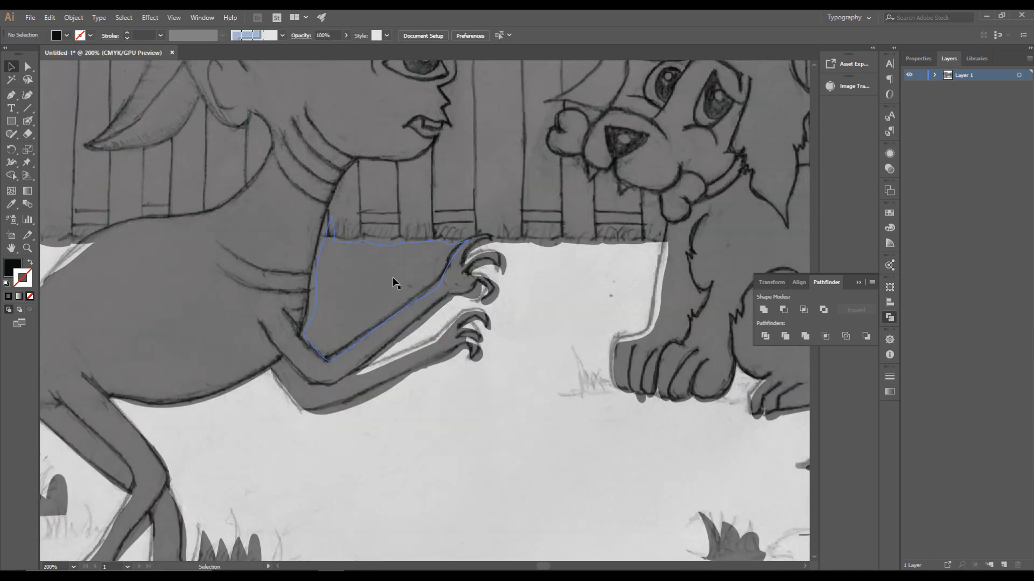
- Delete the stray fill shape between the creature's chest and its raised arm
{"action": "scroll", "coordinate": [430, 288], "scroll_direction": "down", "scroll_amount": 2}
{"action": "left_click", "coordinate": [400, 288]}
{"action": "key", "text": "Delete"}
{"action": "scroll", "coordinate": [439, 328], "scroll_direction": "down", "scroll_amount": 1}
{"action": "scroll", "coordinate": [401, 322], "scroll_direction": "up", "scroll_amount": 1}
{"action": "scroll", "coordinate": [401, 322], "scroll_direction": "up", "scroll_amount": 1}
{"action": "left_click", "coordinate": [424, 343]}
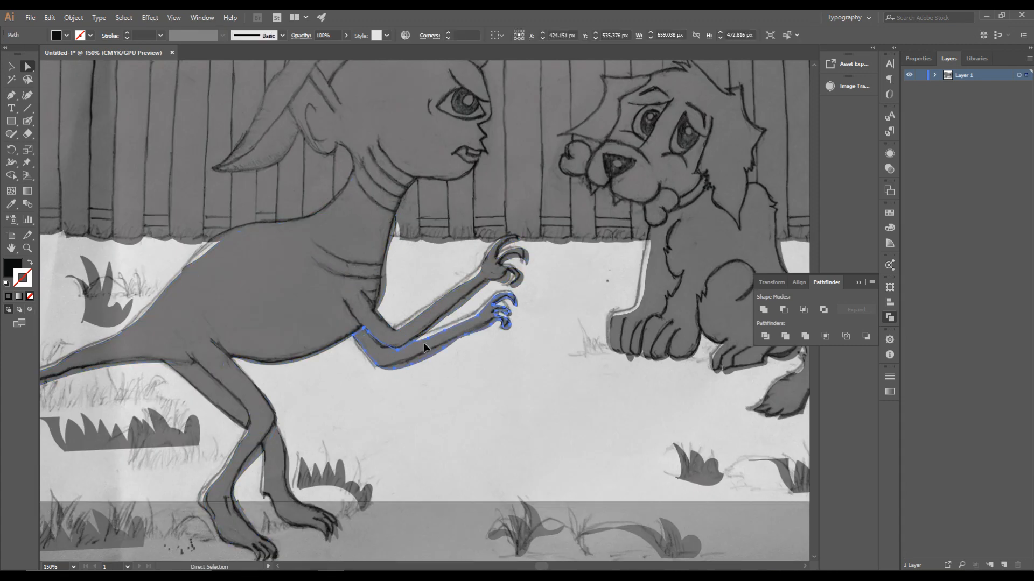
{"action": "left_click", "coordinate": [429, 377]}
{"action": "left_click", "coordinate": [420, 323]}
{"action": "left_click", "coordinate": [433, 392]}
{"action": "left_click", "coordinate": [404, 360]}
{"action": "scroll", "coordinate": [404, 361], "scroll_direction": "down", "scroll_amount": 1}
{"action": "left_click", "coordinate": [404, 408]}
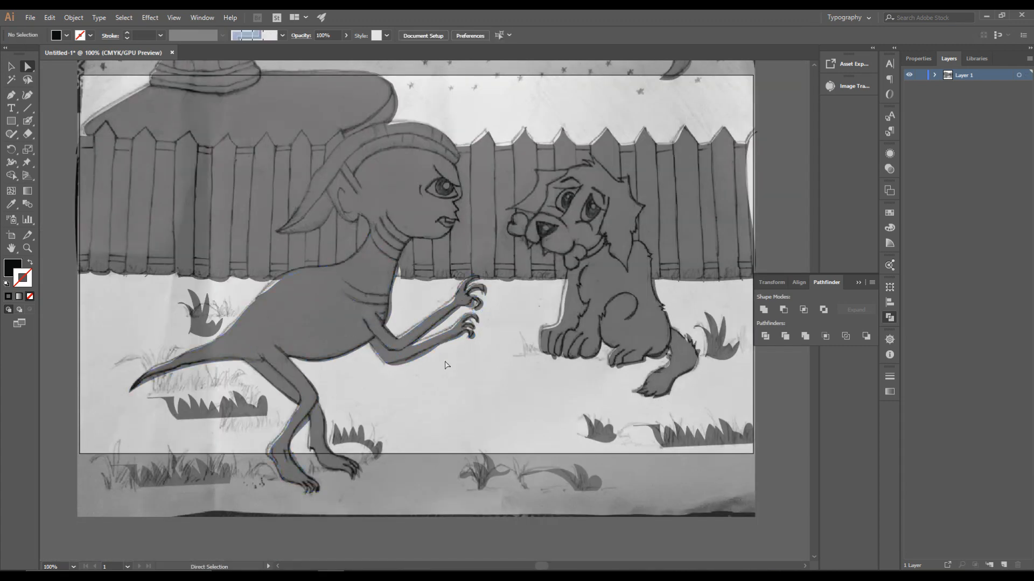
- Fill the creature's body, near arm and near leg with a teal green swatch
{"action": "left_click", "coordinate": [366, 323]}
{"action": "left_click", "coordinate": [57, 36]}
{"action": "left_click", "coordinate": [46, 53]}
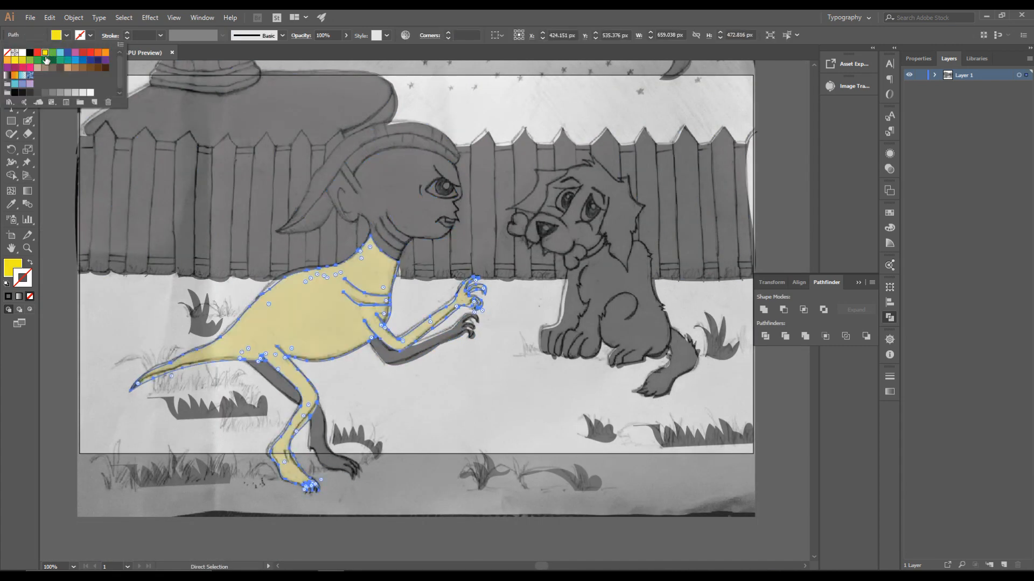
{"action": "left_click", "coordinate": [53, 53]}
{"action": "left_click", "coordinate": [60, 53]}
{"action": "left_click", "coordinate": [60, 61]}
{"action": "left_click", "coordinate": [472, 420]}
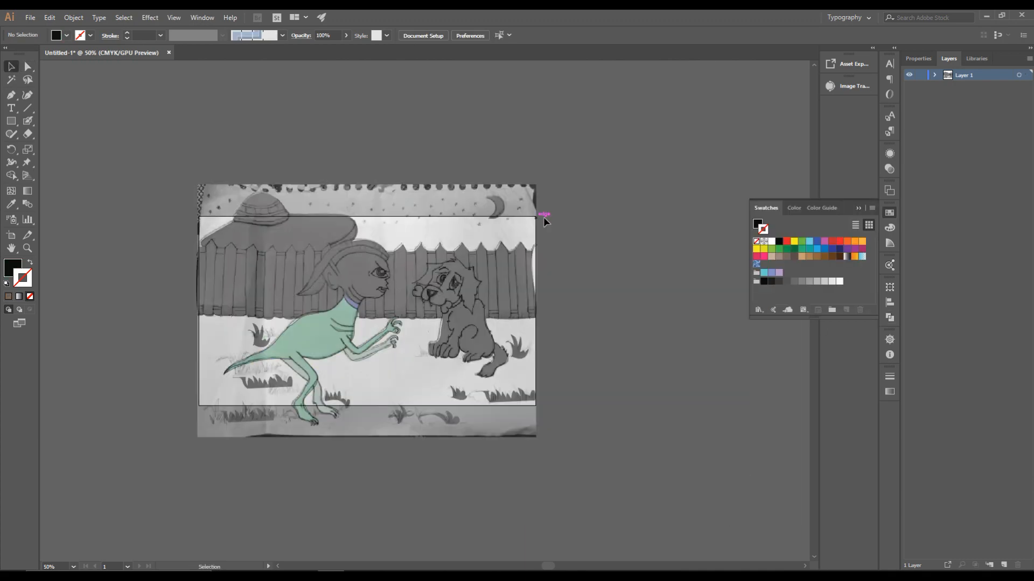
- Move the sketch image off the artboard and fill the fence boards beside the dog with the brown sampled from the coloured board
{"action": "left_click_drag", "start_coordinate": [434, 243], "coordinate": [243, 246]}
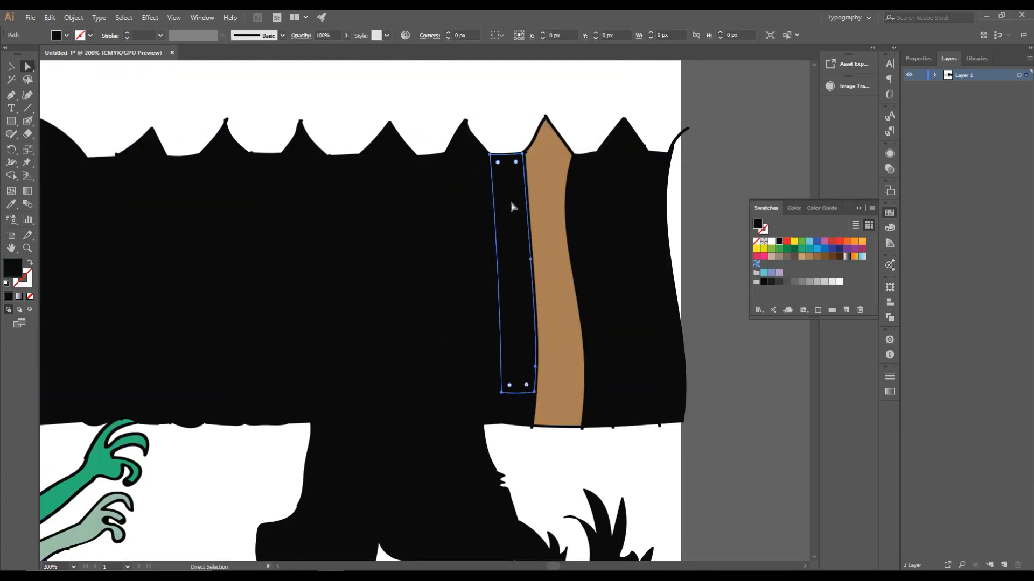
{"action": "key", "text": "i"}
{"action": "left_click", "coordinate": [554, 204]}
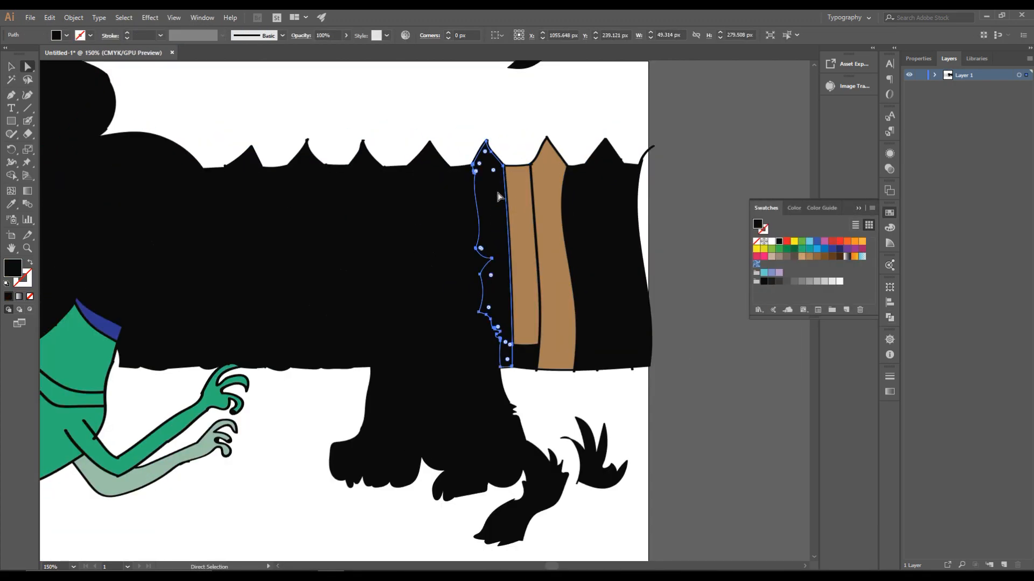
{"action": "left_click", "coordinate": [506, 200]}
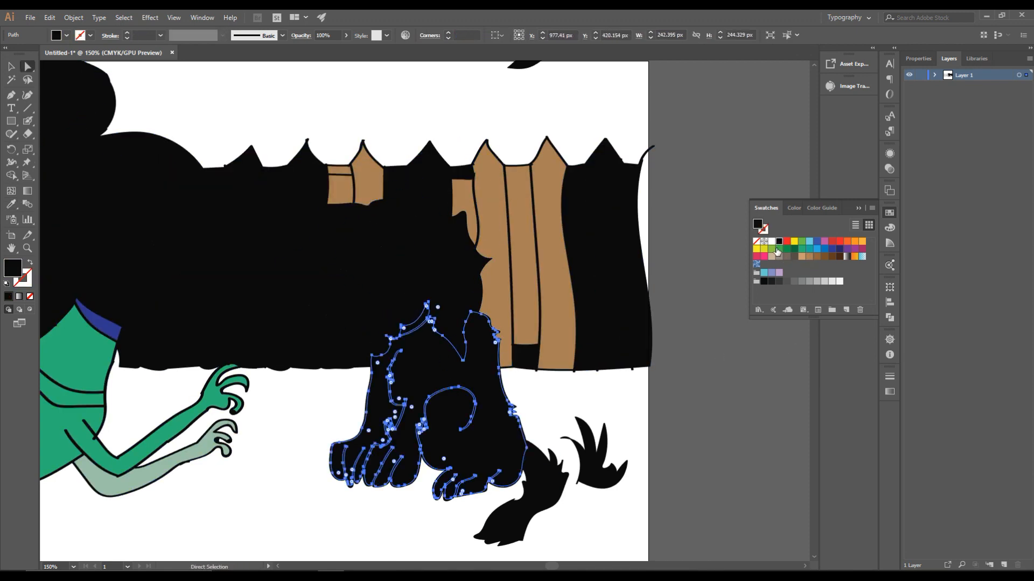
- Fill the dog's body and legs with a pale grey-green from the Color Guide variations
{"action": "left_click", "coordinate": [771, 243]}
{"action": "left_click", "coordinate": [824, 208]}
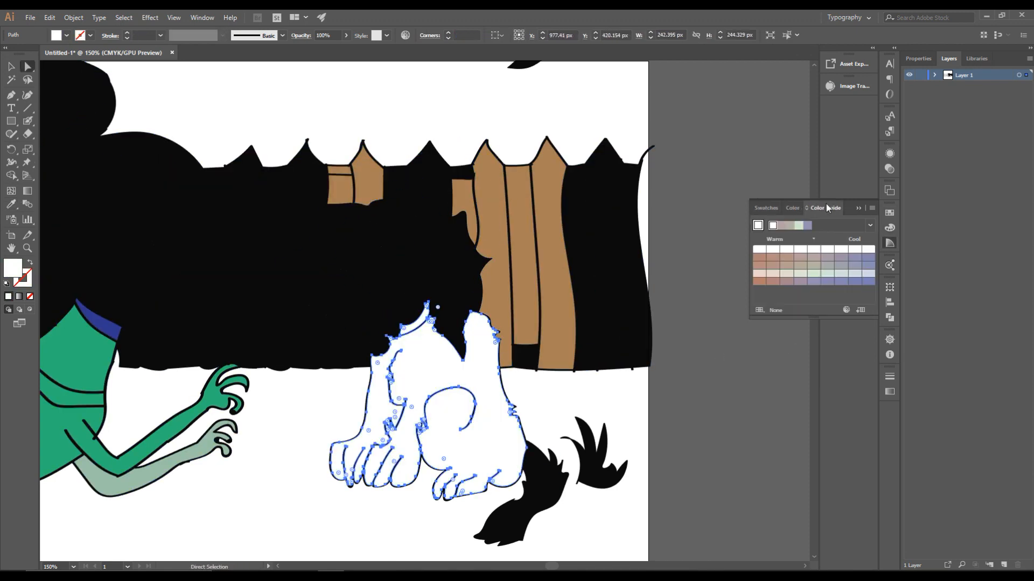
{"action": "left_click", "coordinate": [837, 268]}
{"action": "left_click", "coordinate": [807, 266]}
{"action": "left_click", "coordinate": [804, 274]}
{"action": "left_click", "coordinate": [814, 274]}
{"action": "left_click", "coordinate": [828, 273]}
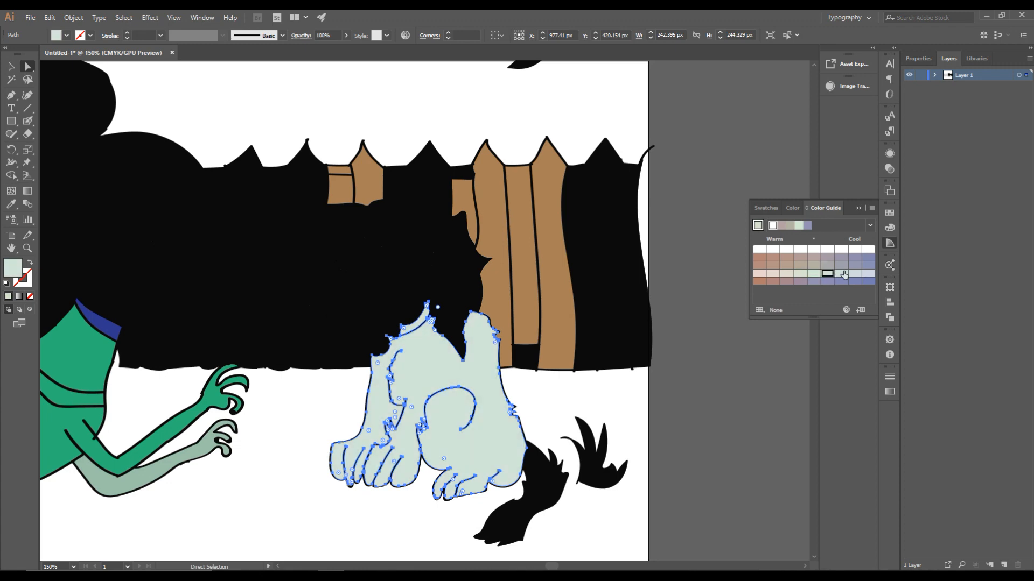
{"action": "left_click", "coordinate": [709, 376]}
- Fill the dog's head with the pale grey-green sampled from its body
{"action": "left_click", "coordinate": [435, 288]}
{"action": "key", "text": "i"}
{"action": "left_click", "coordinate": [501, 401]}
{"action": "key", "text": "a"}
{"action": "left_click", "coordinate": [727, 402]}
- Fill both visible ends of the bone in the dog's mouth with white
{"action": "left_click", "coordinate": [385, 327]}
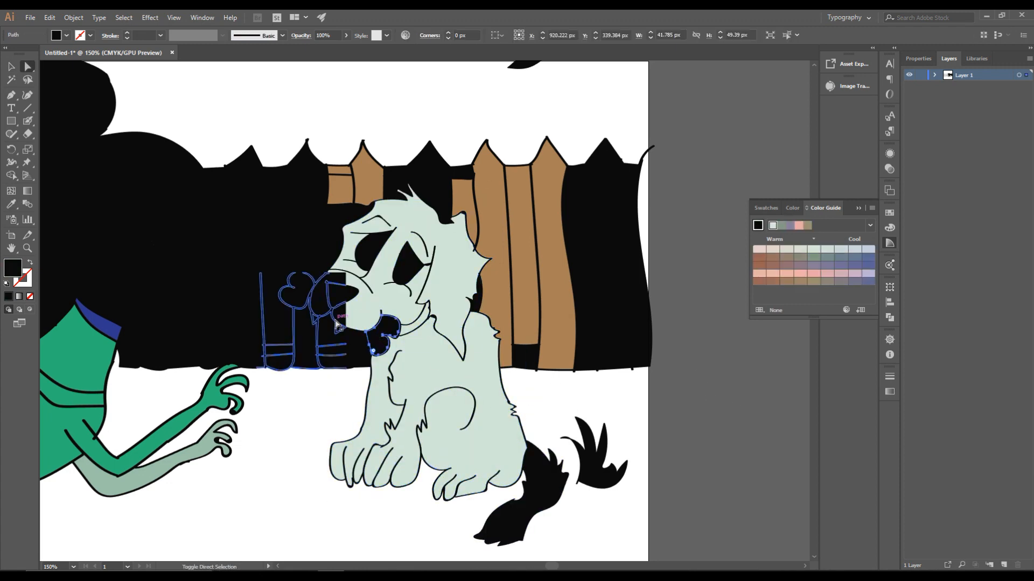
{"action": "left_click", "coordinate": [300, 294], "text": "shift"}
{"action": "left_click", "coordinate": [793, 208]}
{"action": "left_click", "coordinate": [770, 224]}
{"action": "key", "text": "v"}
{"action": "left_click", "coordinate": [711, 370]}
- Fill the front part of the dog's muzzle with the pale grey-green sampled from its coat
{"action": "left_click", "coordinate": [338, 302]}
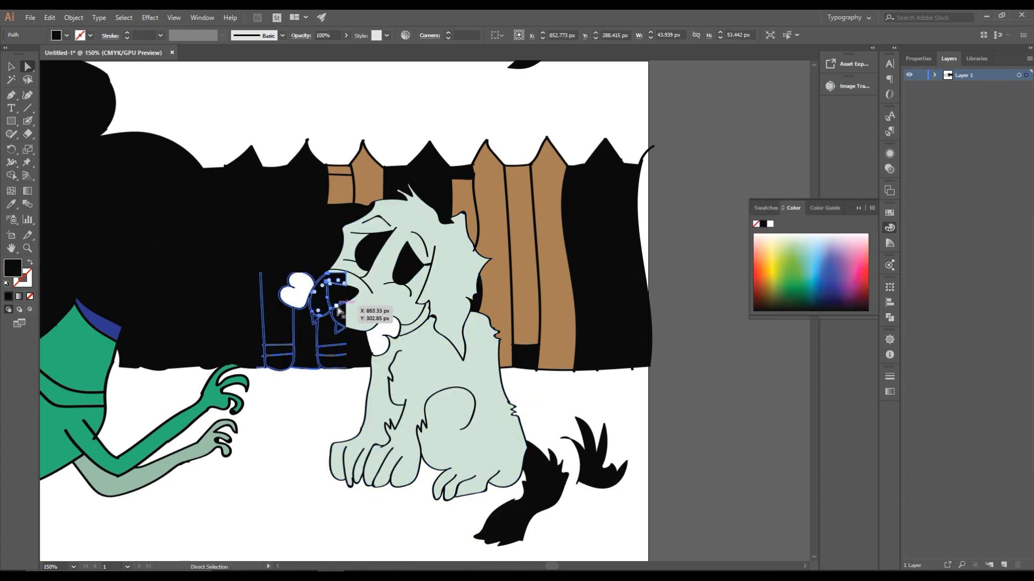
{"action": "key", "text": "i"}
{"action": "left_click", "coordinate": [376, 319]}
{"action": "key", "text": "v"}
{"action": "left_click", "coordinate": [332, 399]}
- Fill the dog's two fangs with the white sampled from the bone
{"action": "scroll", "coordinate": [326, 321], "scroll_direction": "up", "scroll_amount": 5}
{"action": "key", "text": "a"}
{"action": "left_click", "coordinate": [287, 301]}
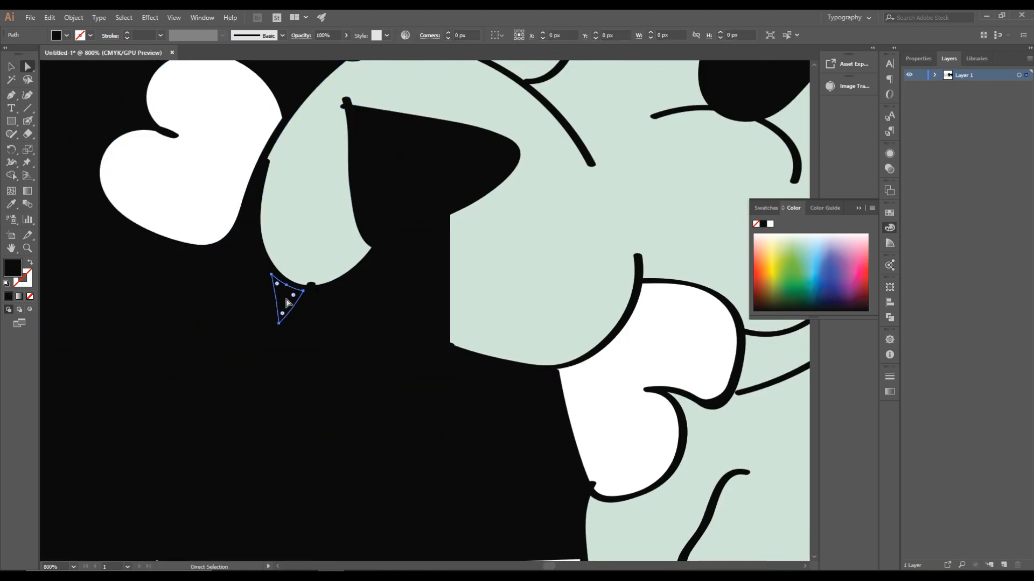
{"action": "left_click", "coordinate": [418, 348], "text": "shift"}
{"action": "key", "text": "i"}
{"action": "left_click", "coordinate": [593, 373]}
{"action": "key", "text": "v"}
- Fill the remaining muzzle piece beneath the dog's nose with the pale grey-green of its coat
{"action": "scroll", "coordinate": [499, 322], "scroll_direction": "down", "scroll_amount": 5}
{"action": "left_click", "coordinate": [448, 345]}
{"action": "key", "text": "a"}
{"action": "left_click", "coordinate": [468, 302]}
{"action": "key", "text": "i"}
{"action": "left_click", "coordinate": [535, 299]}
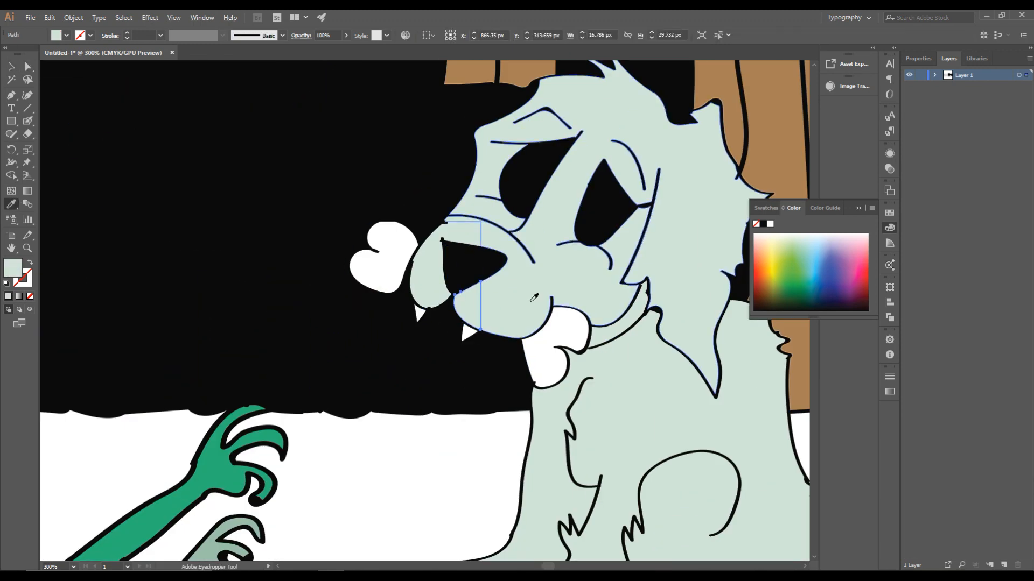
- Fill the highlight on the dog's nose and the whites of both eyes with the bone's white
{"action": "key", "text": "i"}
{"action": "left_click", "coordinate": [559, 327]}
{"action": "key", "text": "c"}
{"action": "key", "text": "v"}
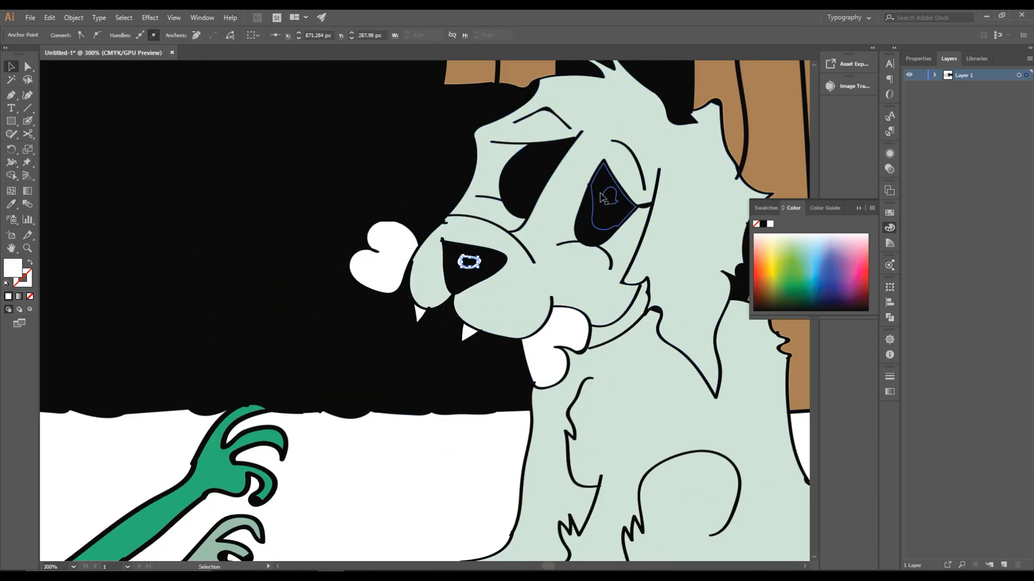
{"action": "left_click", "coordinate": [586, 239]}
{"action": "left_click", "coordinate": [514, 188], "text": "shift"}
{"action": "key", "text": "i"}
{"action": "left_click", "coordinate": [563, 327]}
{"action": "key", "text": "a"}
{"action": "left_click", "coordinate": [536, 168]}
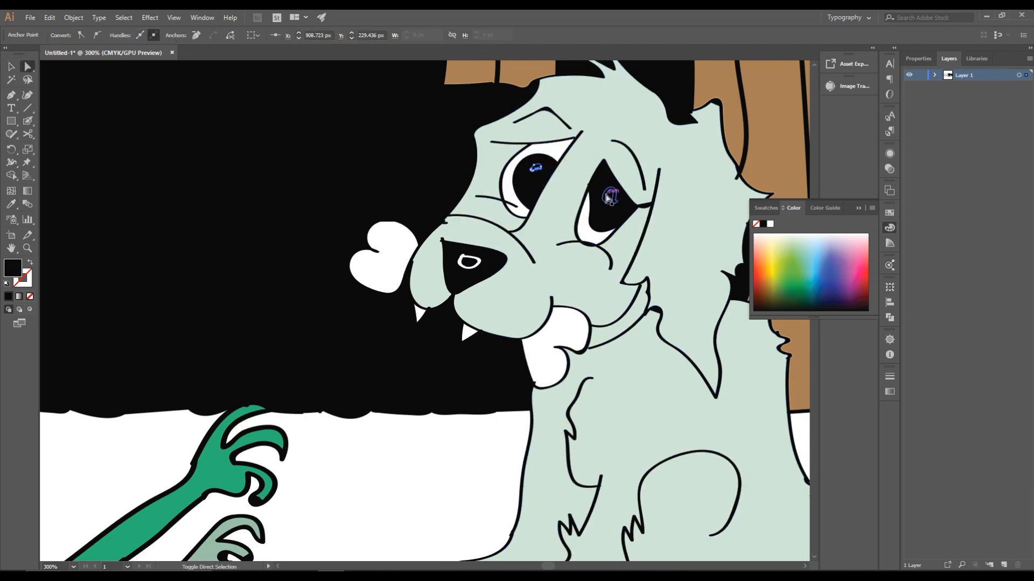
{"action": "left_click", "coordinate": [606, 195], "text": "shift"}
{"action": "key", "text": "i"}
{"action": "left_click", "coordinate": [562, 328]}
{"action": "key", "text": "v"}
{"action": "scroll", "coordinate": [558, 157], "scroll_direction": "up", "scroll_amount": 2}
{"action": "key", "text": "ctrl+z"}
{"action": "key", "text": "ctrl+z"}
{"action": "key", "text": "ctrl+shift+z"}
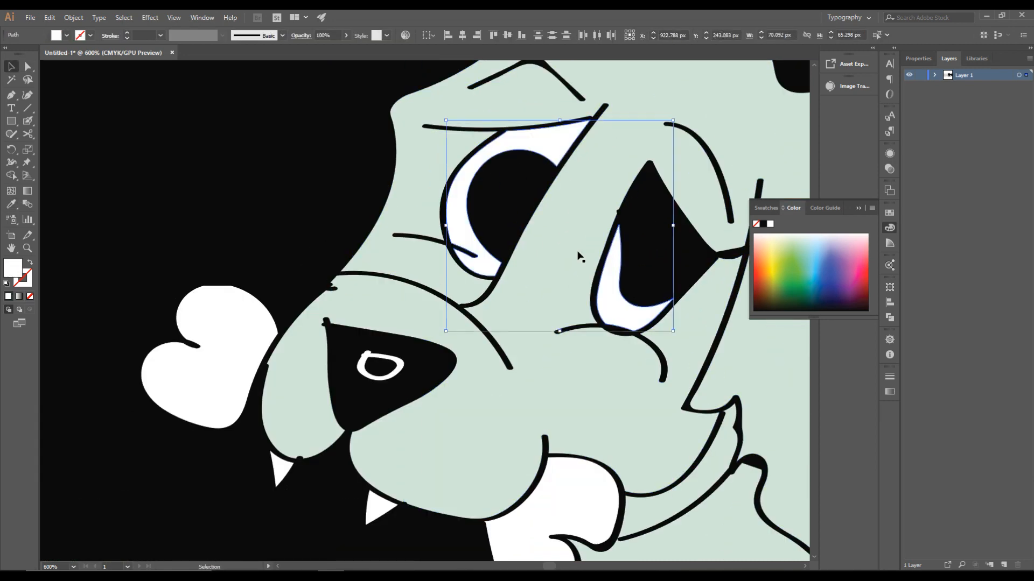
- Fill the small highlights in both of the dog's pupils with the white sampled from its eye
{"action": "left_click", "coordinate": [521, 198], "text": "shift"}
{"action": "key", "text": "i"}
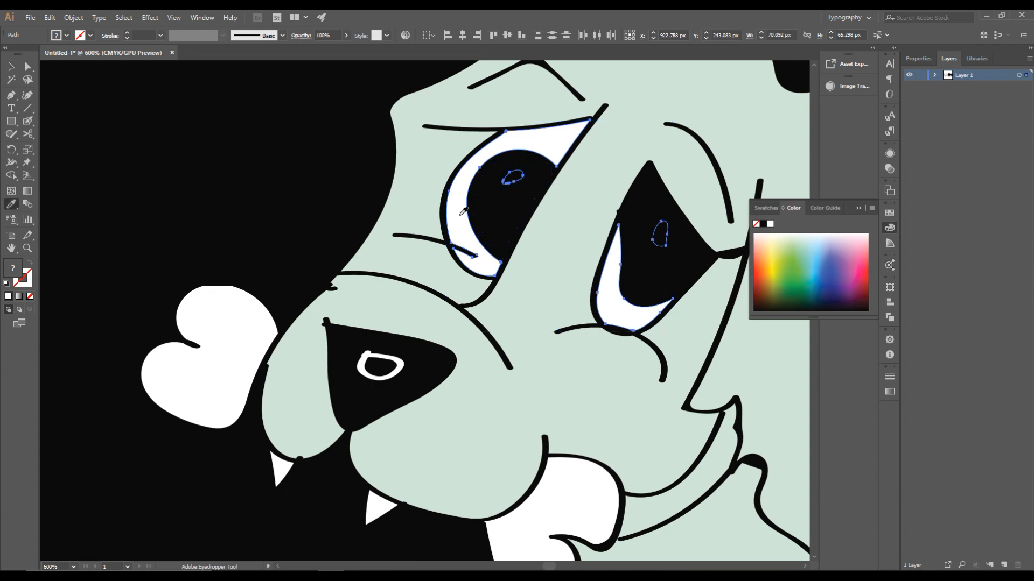
{"action": "left_click", "coordinate": [607, 296]}
{"action": "key", "text": "v"}
{"action": "scroll", "coordinate": [596, 252], "scroll_direction": "down", "scroll_amount": 4}
{"action": "key", "text": "ctrl+shift+a"}
- Fill the two fence pieces beneath the dog's chin with the brown of the finished boards
{"action": "key", "text": "a"}
{"action": "left_click", "coordinate": [556, 340]}
{"action": "key", "text": "i"}
{"action": "left_click", "coordinate": [560, 172]}
{"action": "key", "text": "a"}
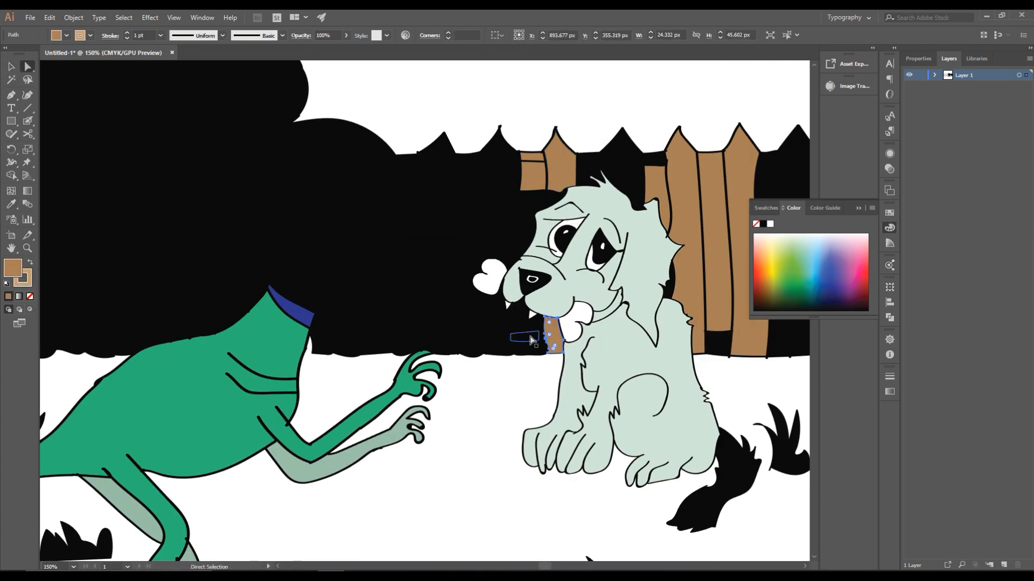
{"action": "left_click", "coordinate": [527, 324]}
{"action": "key", "text": "i"}
{"action": "left_click", "coordinate": [553, 336]}
{"action": "key", "text": "a"}
- Fill the two lower fence pieces beneath the dog's muzzle with the sampled brown
{"action": "left_click", "coordinate": [527, 351]}
{"action": "key", "text": "i"}
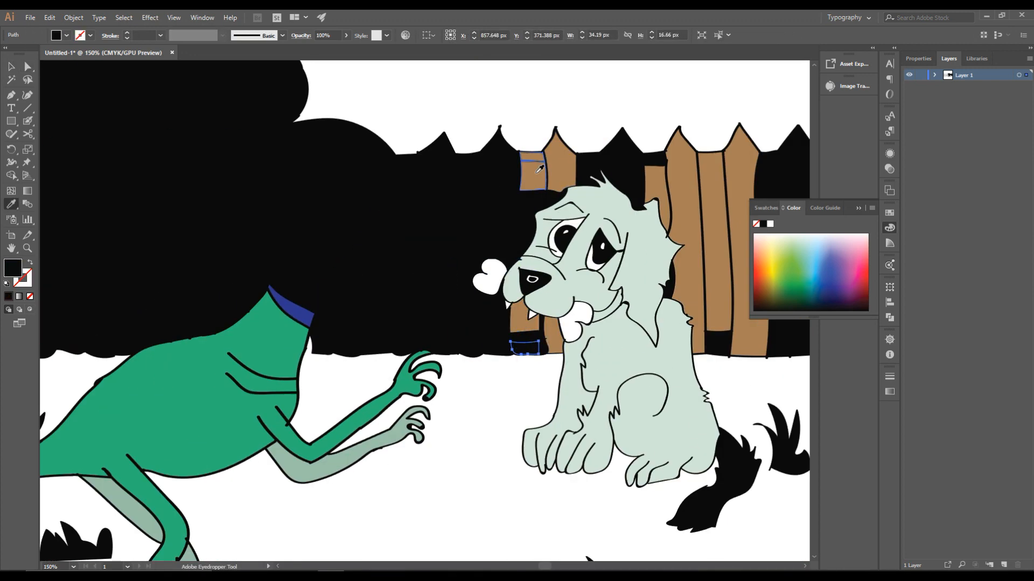
{"action": "left_click", "coordinate": [533, 168]}
{"action": "key", "text": "a"}
{"action": "left_click", "coordinate": [526, 337]}
{"action": "key", "text": "i"}
{"action": "left_click", "coordinate": [527, 346]}
- Fill the fence board below the bone and front fang with the neighbouring board's brown
{"action": "scroll", "coordinate": [525, 339], "scroll_direction": "down", "scroll_amount": 3}
{"action": "scroll", "coordinate": [531, 337], "scroll_direction": "up", "scroll_amount": 4}
{"action": "scroll", "coordinate": [531, 331], "scroll_direction": "down", "scroll_amount": 3}
{"action": "scroll", "coordinate": [516, 315], "scroll_direction": "up", "scroll_amount": 3}
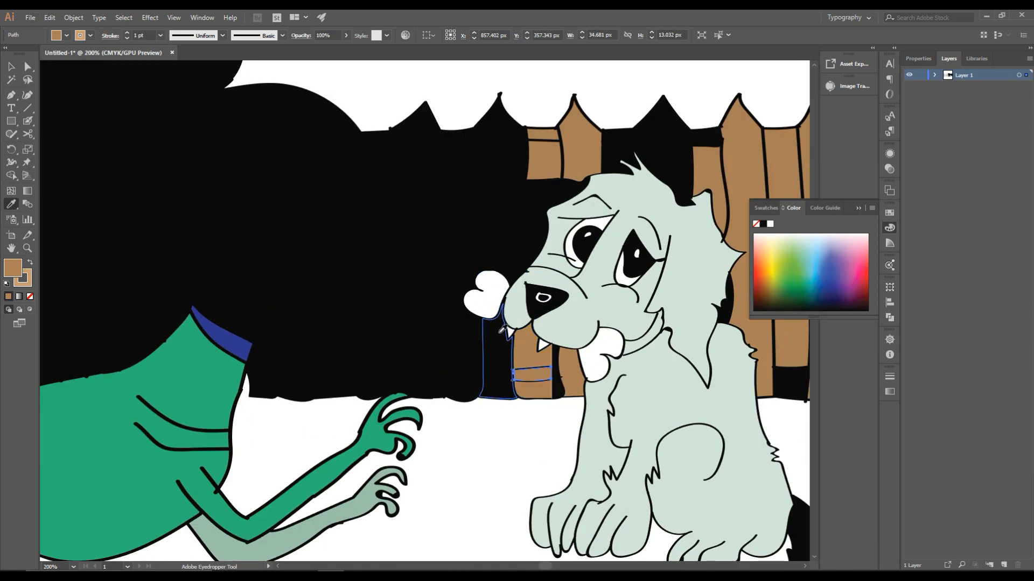
{"action": "left_click", "coordinate": [501, 339], "text": "ctrl"}
{"action": "left_click", "coordinate": [528, 346]}
- Fill the dog's far ear and its tail with the pale grey-green sampled from its coat
{"action": "left_click", "coordinate": [518, 237], "text": "ctrl"}
{"action": "left_click", "coordinate": [619, 205]}
{"action": "scroll", "coordinate": [620, 204], "scroll_direction": "down", "scroll_amount": 2}
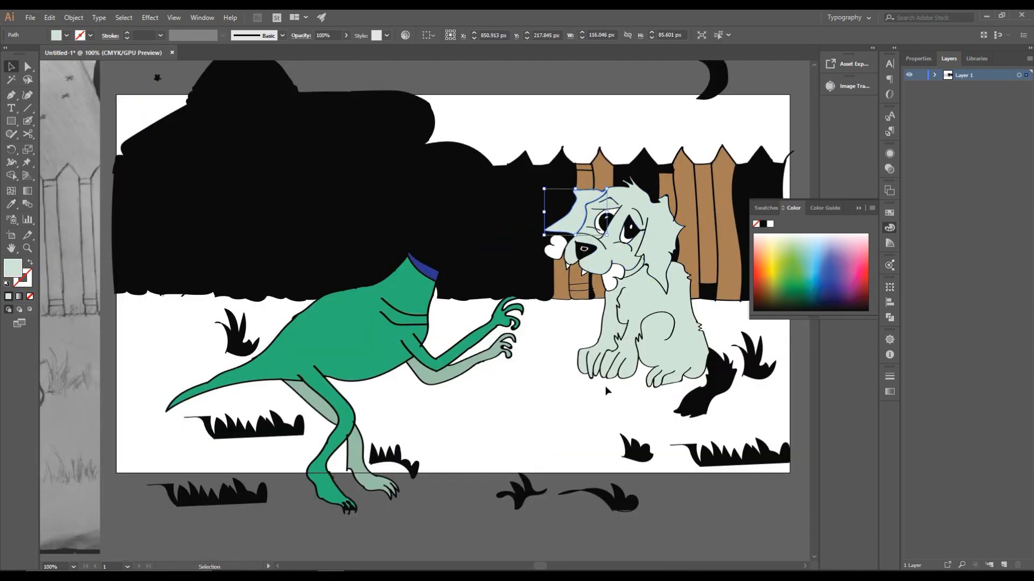
{"action": "key", "text": "a"}
{"action": "left_click", "coordinate": [711, 386]}
{"action": "key", "text": "i"}
{"action": "left_click", "coordinate": [683, 351]}
- Fill the fence boards and rail pieces in front of the bone with the sampled brown
{"action": "key", "text": "v"}
{"action": "scroll", "coordinate": [542, 274], "scroll_direction": "up", "scroll_amount": 1}
{"action": "left_click", "coordinate": [542, 276]}
{"action": "left_click", "coordinate": [541, 296], "text": "shift"}
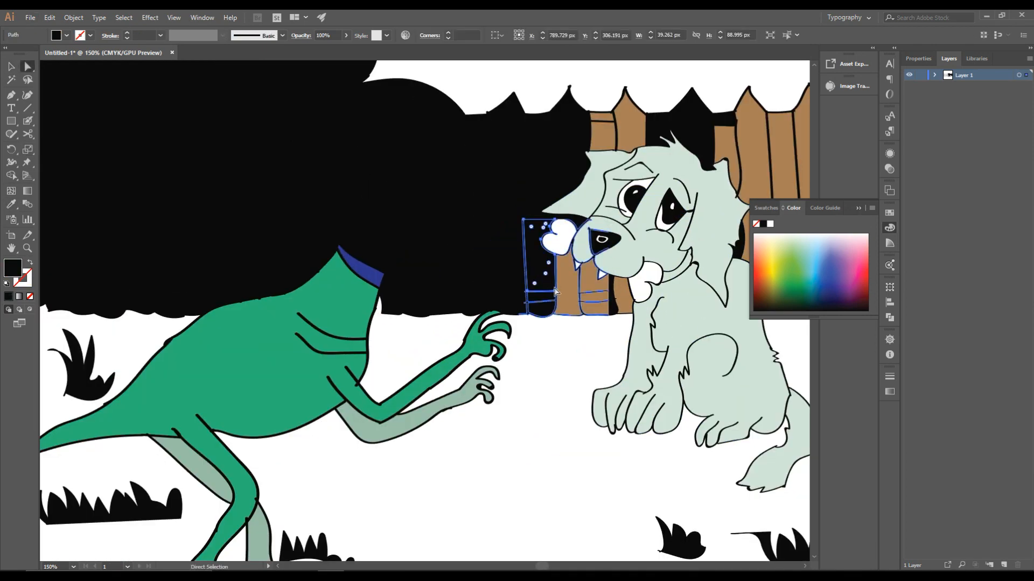
{"action": "left_click", "coordinate": [540, 309], "text": "shift"}
{"action": "left_click", "coordinate": [535, 186], "text": "shift"}
{"action": "left_click", "coordinate": [567, 138], "text": "shift"}
{"action": "key", "text": "i"}
{"action": "left_click", "coordinate": [568, 296]}
- Fill the upper rail piece and the pointed board near the creature's claws with the sampled brown
{"action": "key", "text": "v"}
{"action": "left_click", "coordinate": [537, 120]}
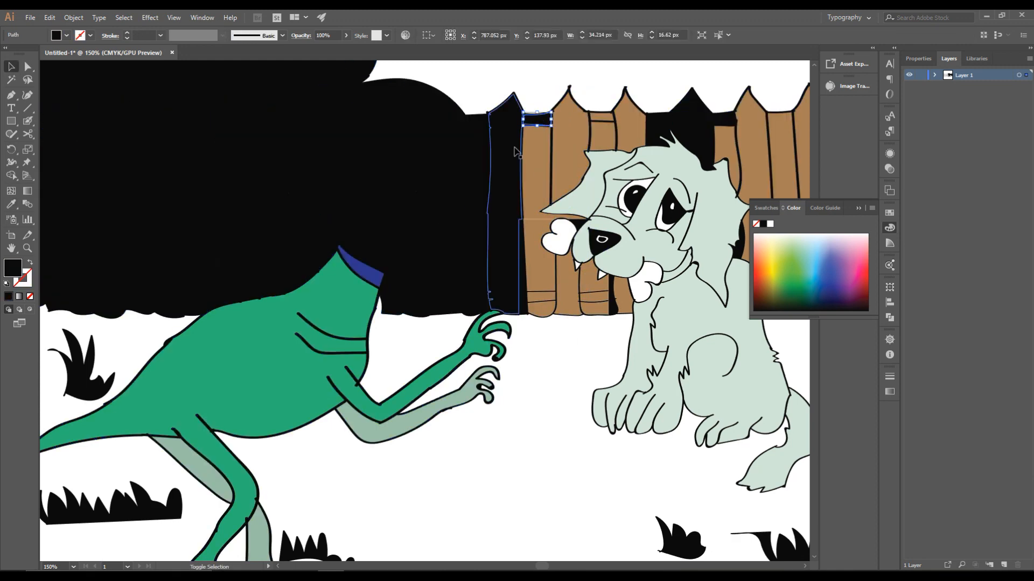
{"action": "left_click", "coordinate": [514, 150], "text": "shift"}
{"action": "key", "text": "i"}
{"action": "left_click", "coordinate": [541, 134]}
- Fill the narrow black sliver between the two boards near the bone with the same brown
{"action": "scroll", "coordinate": [514, 292], "scroll_direction": "up", "scroll_amount": 2}
{"action": "key", "text": "a"}
{"action": "left_click", "coordinate": [528, 280]}
{"action": "key", "text": "i"}
{"action": "left_click", "coordinate": [544, 263]}
{"action": "scroll", "coordinate": [531, 265], "scroll_direction": "down", "scroll_amount": 1}
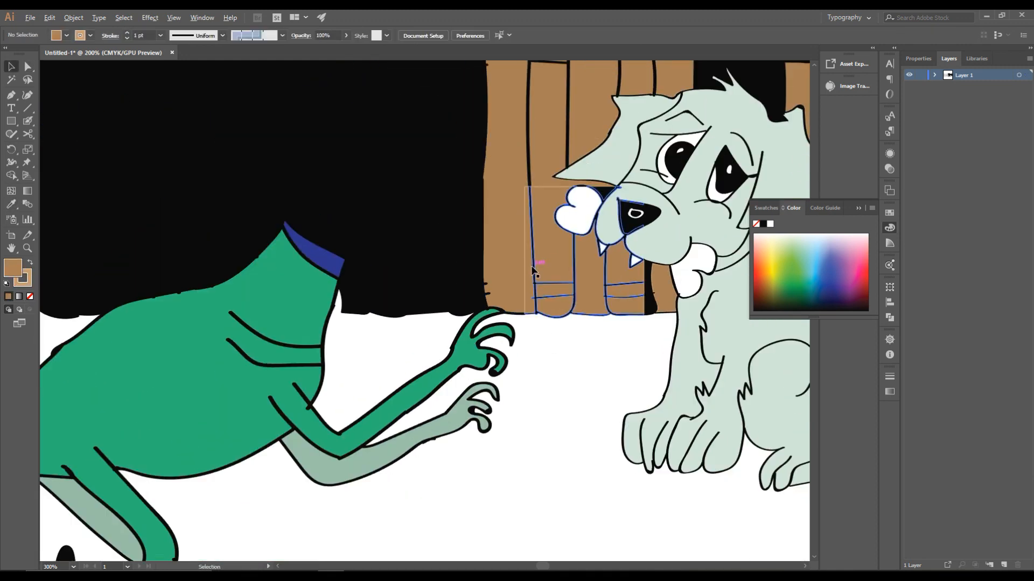
- Fill the fence boards and rail pieces above the creature's forearm with the sampled brown
{"action": "key", "text": "v"}
{"action": "left_click", "coordinate": [468, 228]}
{"action": "left_click", "coordinate": [466, 291], "text": "shift"}
{"action": "left_click", "coordinate": [465, 305], "text": "shift"}
{"action": "left_click", "coordinate": [432, 288], "text": "shift"}
{"action": "key", "text": "i"}
{"action": "left_click", "coordinate": [499, 230]}
{"action": "scroll", "coordinate": [499, 230], "scroll_direction": "down", "scroll_amount": 1}
- Select the black grass tufts around the ground together and fill them with green
{"action": "key", "text": "a"}
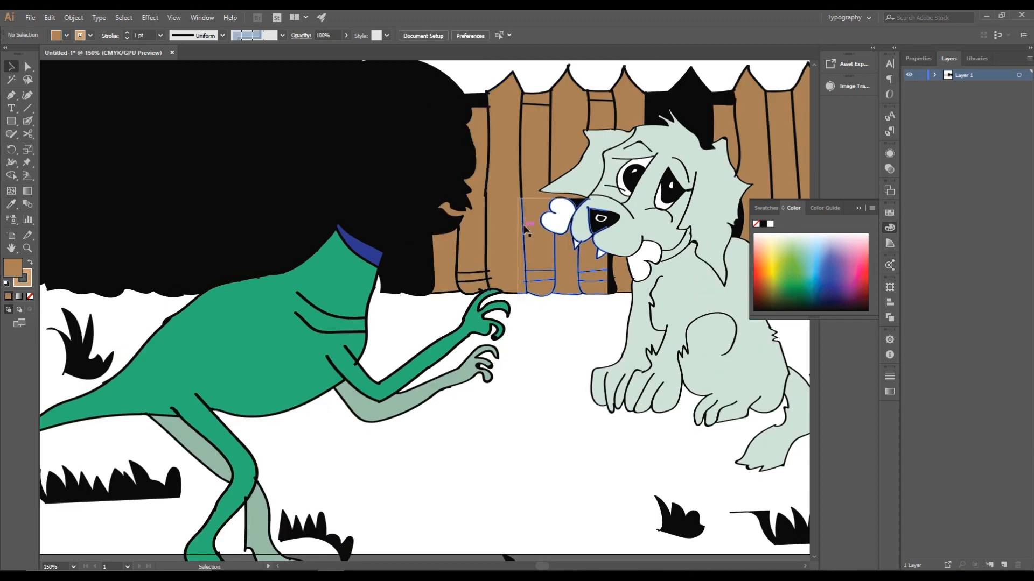
{"action": "scroll", "coordinate": [533, 245], "scroll_direction": "down", "scroll_amount": 2}
{"action": "scroll", "coordinate": [669, 361], "scroll_direction": "up", "scroll_amount": 2}
{"action": "left_click", "coordinate": [676, 355]}
{"action": "left_click", "coordinate": [557, 349], "text": "shift"}
{"action": "left_click", "coordinate": [530, 423], "text": "shift"}
{"action": "left_click", "coordinate": [183, 355], "text": "shift"}
{"action": "scroll", "coordinate": [248, 308], "scroll_direction": "down", "scroll_amount": 1}
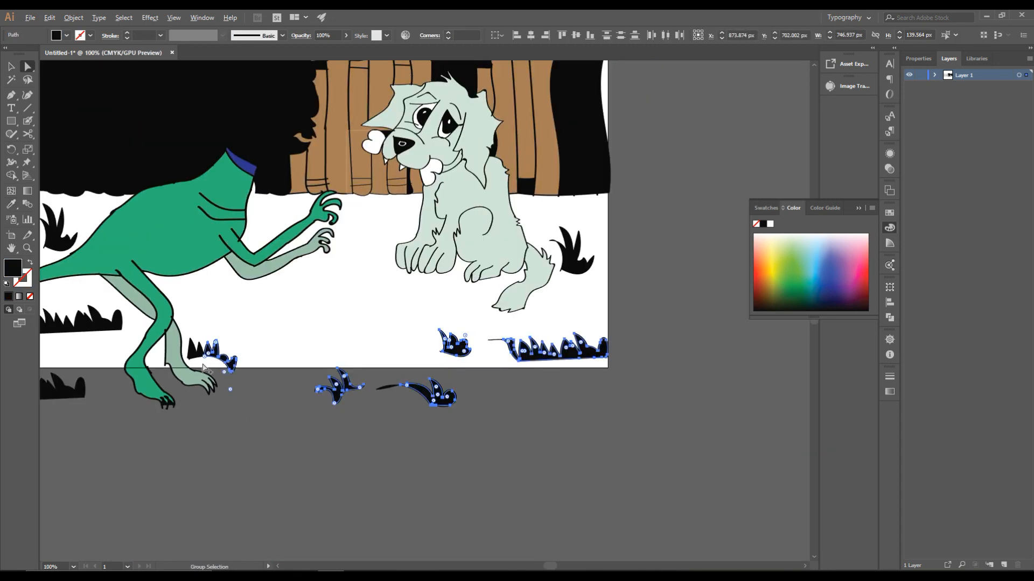
{"action": "key", "text": "i"}
{"action": "left_click", "coordinate": [796, 252]}
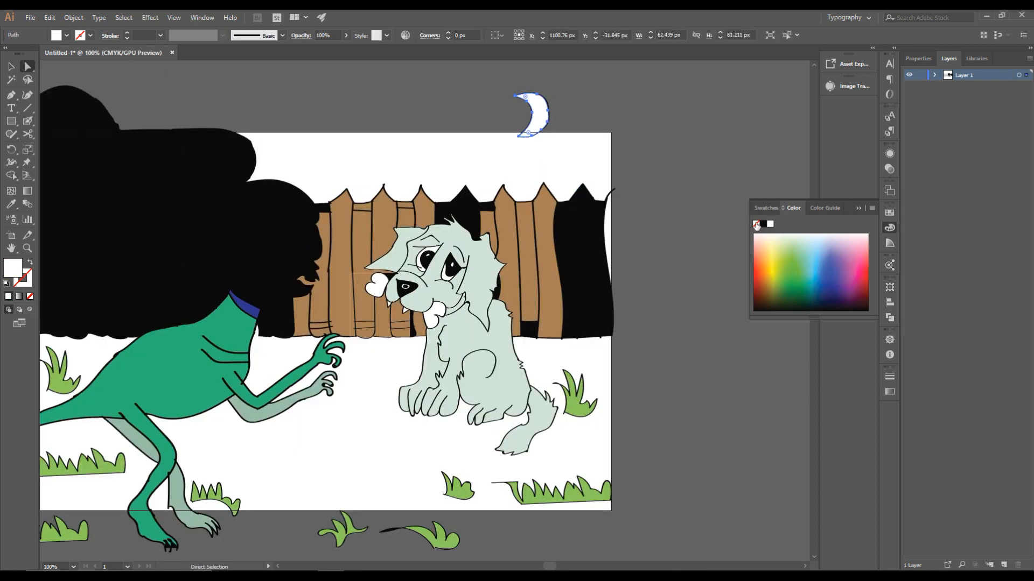
- Move the white crescent moon slightly higher above the fence
{"action": "key", "text": "v"}
{"action": "left_click_drag", "start_coordinate": [542, 116], "coordinate": [543, 105]}
{"action": "scroll", "coordinate": [673, 148], "scroll_direction": "down", "scroll_amount": 1}
{"action": "left_click", "coordinate": [682, 121]}
- Give the small black star left of the saucer dome a white fill with a black outline
{"action": "scroll", "coordinate": [681, 121], "scroll_direction": "down", "scroll_amount": 1}
{"action": "scroll", "coordinate": [334, 112], "scroll_direction": "up", "scroll_amount": 4}
{"action": "left_click", "coordinate": [313, 169]}
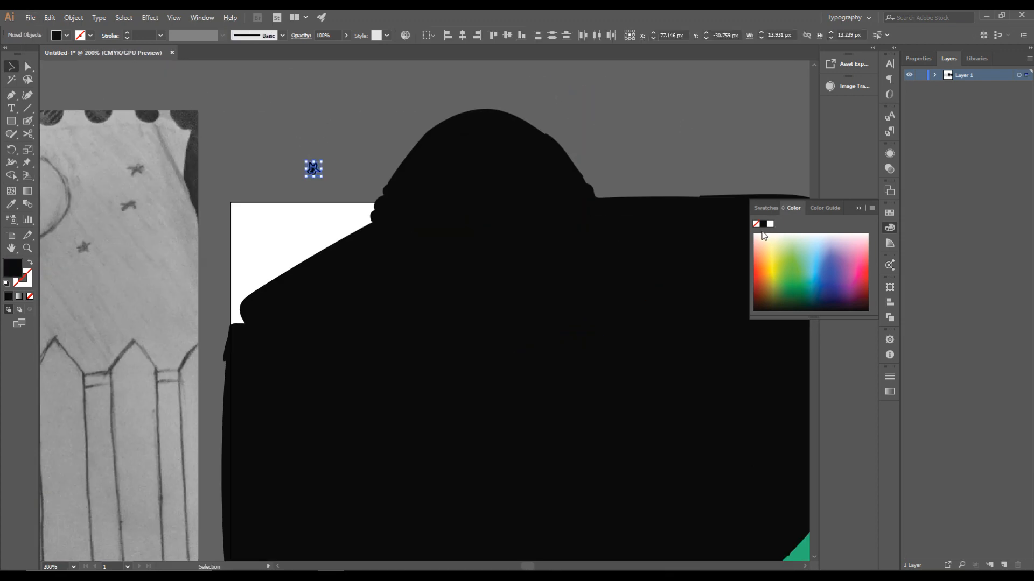
{"action": "left_click", "coordinate": [770, 224]}
{"action": "left_click", "coordinate": [634, 184]}
{"action": "left_click", "coordinate": [315, 170]}
{"action": "left_click", "coordinate": [91, 36]}
{"action": "left_click", "coordinate": [33, 53]}
{"action": "left_click", "coordinate": [286, 108]}
{"action": "scroll", "coordinate": [286, 107], "scroll_direction": "down", "scroll_amount": 2}
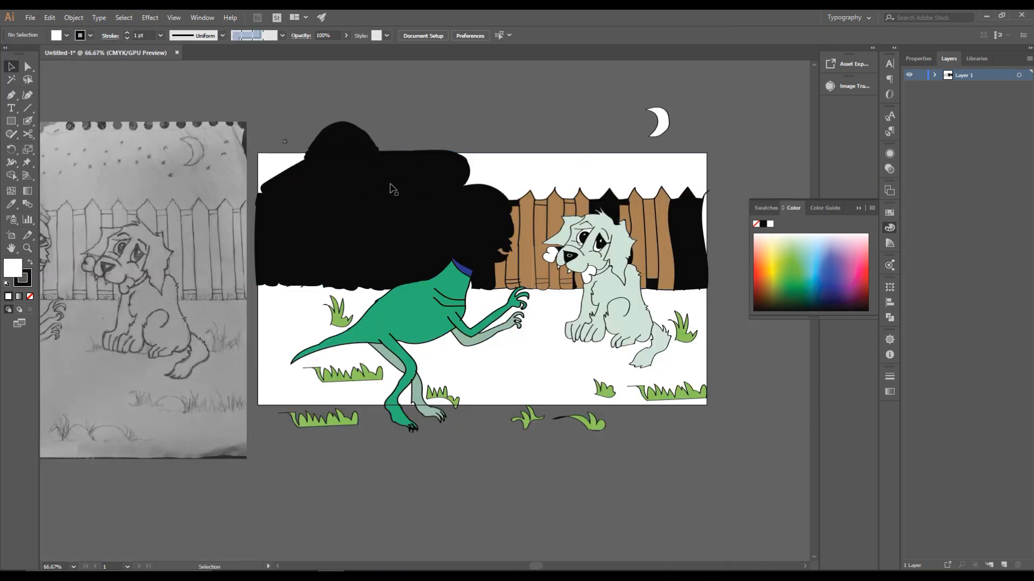
- Fill the saucer's wide body with light blue and its shaded rim with a darker blue
{"action": "scroll", "coordinate": [423, 200], "scroll_direction": "up", "scroll_amount": 2}
{"action": "key", "text": "a"}
{"action": "left_click", "coordinate": [411, 172]}
{"action": "left_click", "coordinate": [815, 266]}
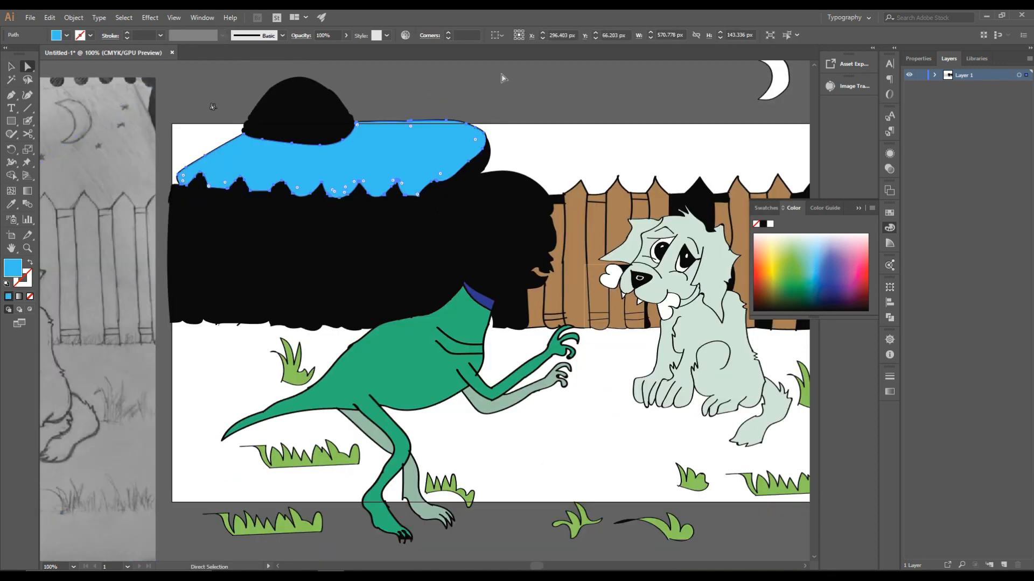
{"action": "left_click", "coordinate": [823, 276]}
{"action": "key", "text": "v"}
{"action": "left_click", "coordinate": [606, 109]}
- Fill the top section of the saucer's dome with dark blue
{"action": "scroll", "coordinate": [407, 122], "scroll_direction": "up", "scroll_amount": 2}
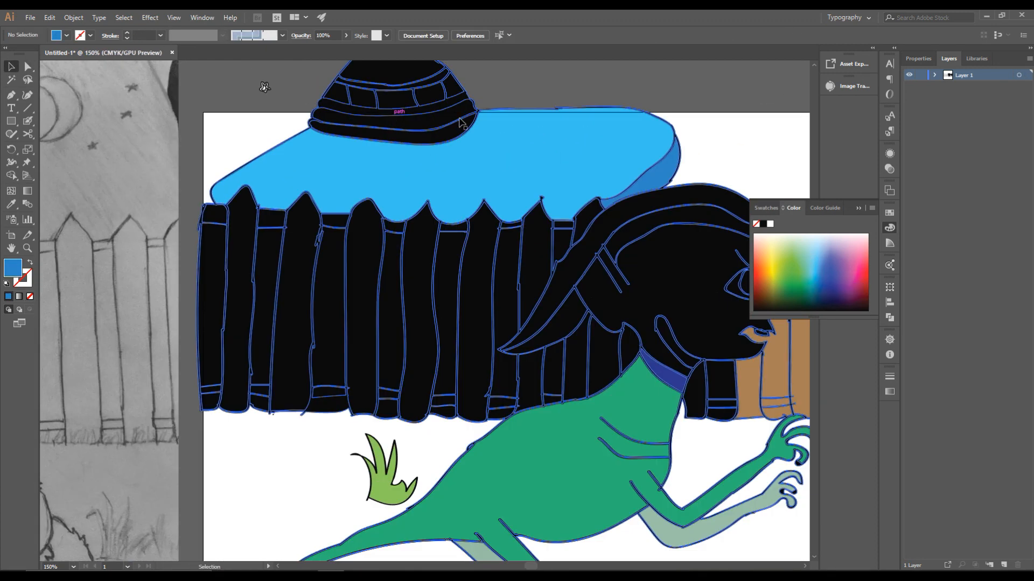
{"action": "left_click_drag", "start_coordinate": [399, 109], "coordinate": [359, 236]}
{"action": "key", "text": "a"}
{"action": "left_click", "coordinate": [351, 189]}
{"action": "left_click", "coordinate": [830, 278]}
- Fill the lowest band of the saucer's dome with pink and the band above it with purple
{"action": "left_click", "coordinate": [409, 248]}
{"action": "left_click", "coordinate": [857, 261]}
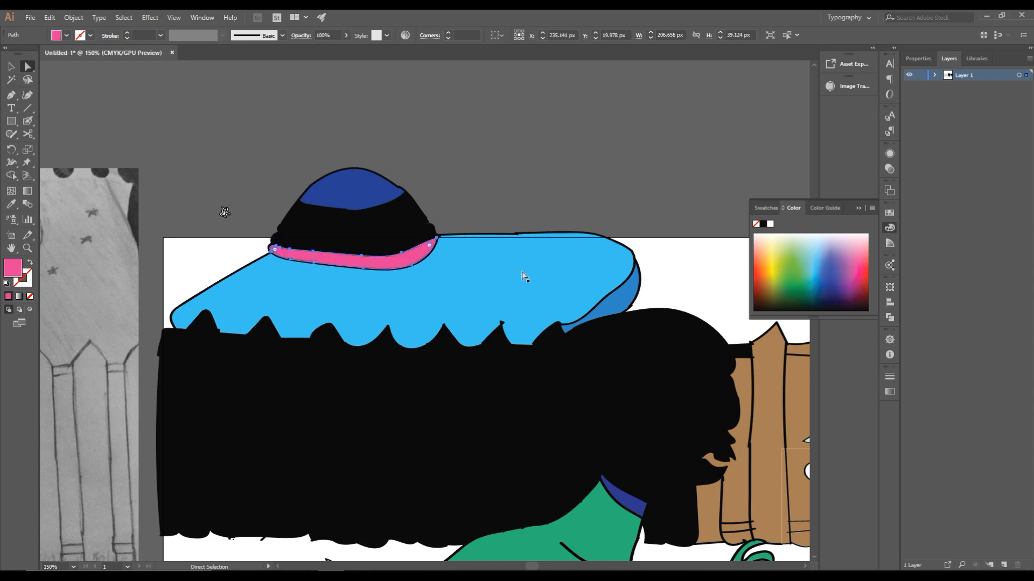
{"action": "left_click", "coordinate": [411, 243]}
{"action": "left_click", "coordinate": [846, 253]}
{"action": "left_click", "coordinate": [403, 231]}
- Select all the window panels around the saucer's dome together and fill them with green
{"action": "left_click", "coordinate": [434, 202]}
{"action": "scroll", "coordinate": [379, 231], "scroll_direction": "up", "scroll_amount": 4}
{"action": "left_click", "coordinate": [503, 161]}
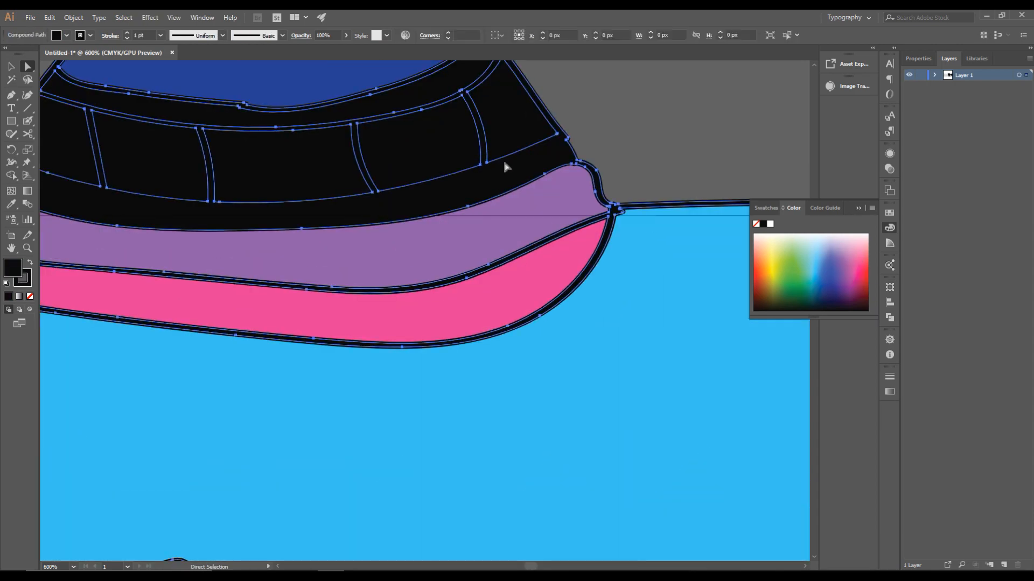
{"action": "scroll", "coordinate": [503, 162], "scroll_direction": "down", "scroll_amount": 2}
{"action": "left_click", "coordinate": [525, 135]}
{"action": "left_click", "coordinate": [464, 157]}
{"action": "left_click", "coordinate": [397, 168], "text": "shift"}
{"action": "left_click", "coordinate": [319, 166], "text": "shift"}
{"action": "left_click", "coordinate": [273, 157], "text": "shift"}
{"action": "left_click", "coordinate": [509, 143], "text": "shift"}
{"action": "left_click", "coordinate": [794, 287]}
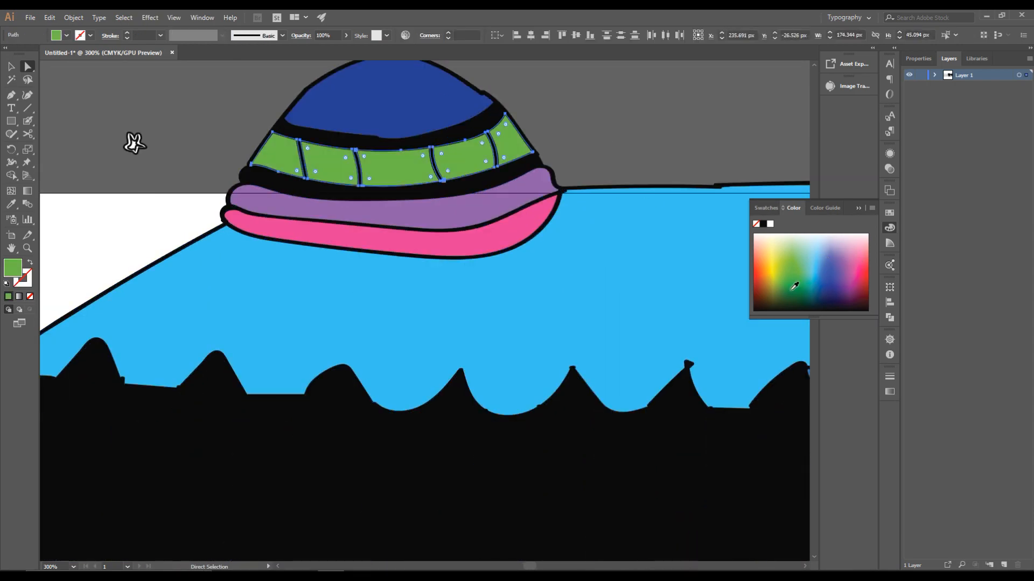
- Fill the thin band between the dome's dark blue top and the green windows with light blue
{"action": "left_click", "coordinate": [560, 136]}
{"action": "left_click", "coordinate": [466, 129]}
{"action": "left_click", "coordinate": [814, 262]}
{"action": "left_click", "coordinate": [619, 151]}
{"action": "left_click", "coordinate": [523, 166]}
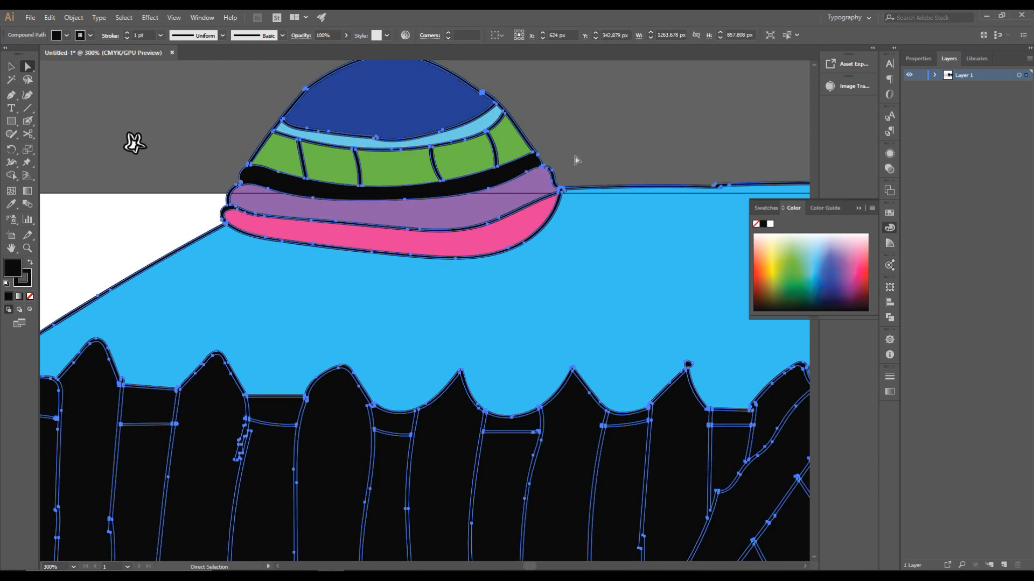
{"action": "left_click", "coordinate": [586, 154]}
- Select the black fence boards below the saucer and around the creature's neck together and fill them with the sampled fence brown
{"action": "scroll", "coordinate": [585, 153], "scroll_direction": "down", "scroll_amount": 3}
{"action": "left_click_drag", "start_coordinate": [690, 154], "coordinate": [540, 93]}
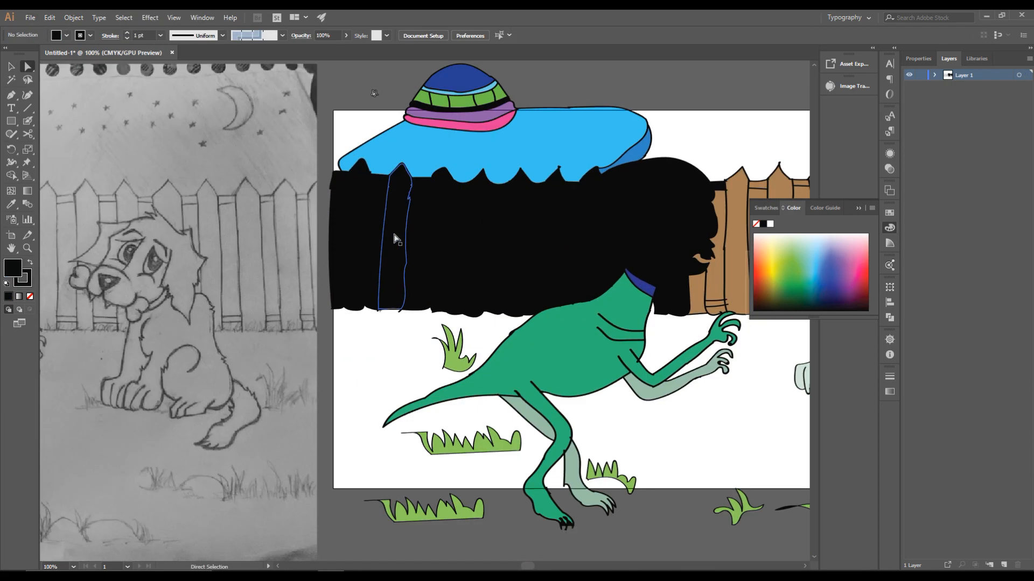
{"action": "left_click", "coordinate": [395, 239]}
{"action": "left_click", "coordinate": [418, 242], "text": "shift"}
{"action": "left_click", "coordinate": [442, 247], "text": "shift"}
{"action": "left_click", "coordinate": [458, 249], "text": "shift"}
{"action": "left_click", "coordinate": [477, 251], "text": "shift"}
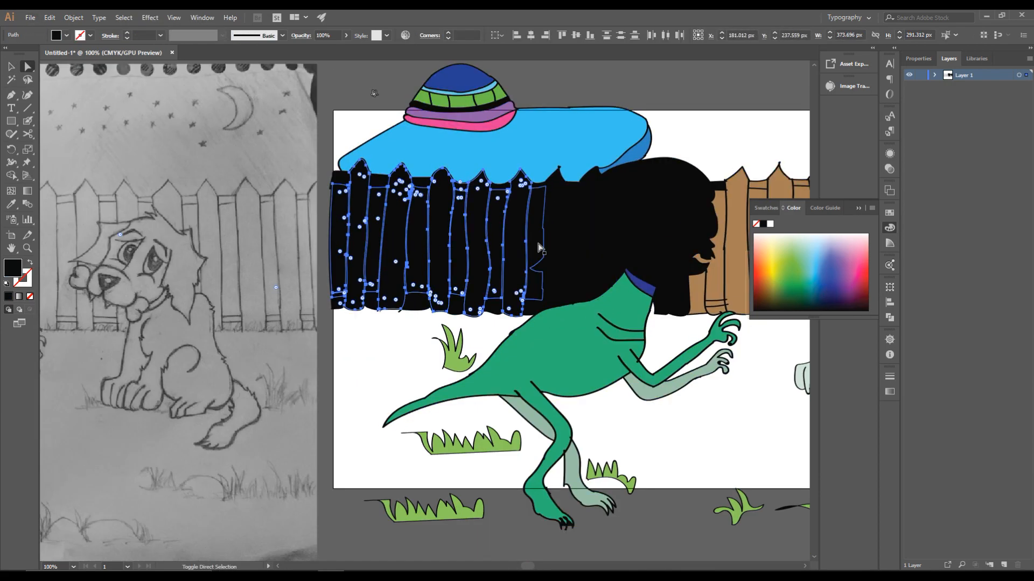
{"action": "left_click", "coordinate": [587, 289], "text": "shift"}
{"action": "left_click", "coordinate": [572, 205], "text": "shift"}
{"action": "left_click", "coordinate": [590, 182], "text": "shift"}
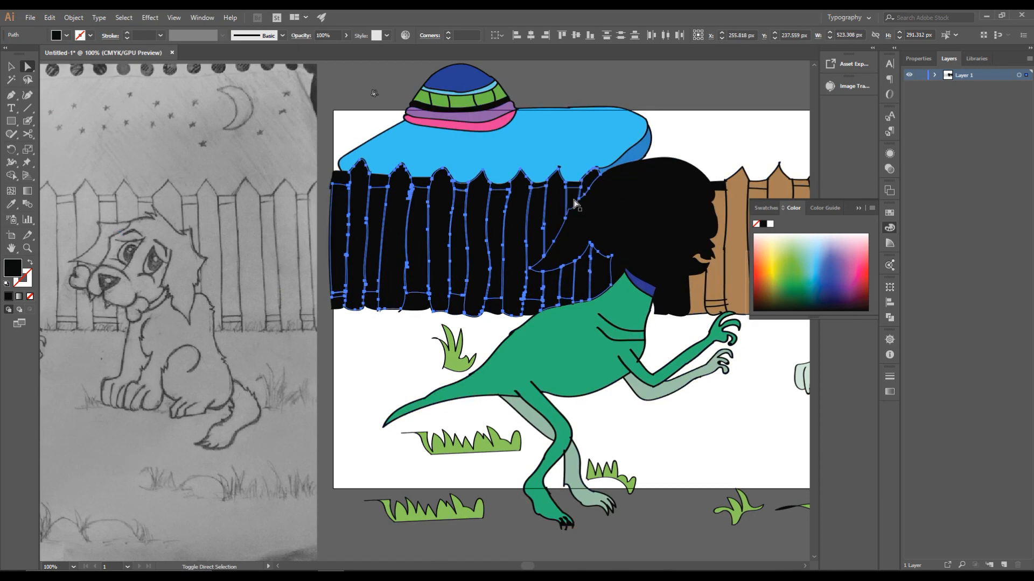
{"action": "left_click", "coordinate": [618, 273], "text": "shift"}
{"action": "left_click", "coordinate": [660, 303], "text": "shift"}
{"action": "key", "text": "i"}
{"action": "left_click", "coordinate": [713, 292]}
- Fill the remaining black board piece below the creature's chin with the sampled brown
{"action": "key", "text": "v"}
{"action": "left_click", "coordinate": [679, 295]}
{"action": "key", "text": "i"}
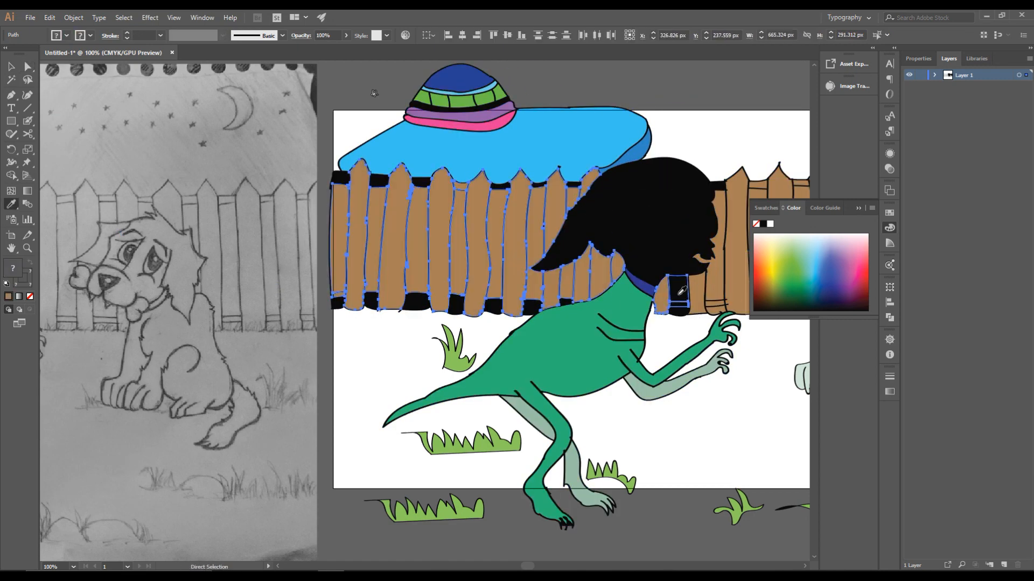
{"action": "left_click", "coordinate": [709, 291]}
{"action": "key", "text": "v"}
{"action": "scroll", "coordinate": [682, 314], "scroll_direction": "up", "scroll_amount": 2}
{"action": "left_click", "coordinate": [675, 306]}
{"action": "left_click", "coordinate": [623, 294], "text": "shift"}
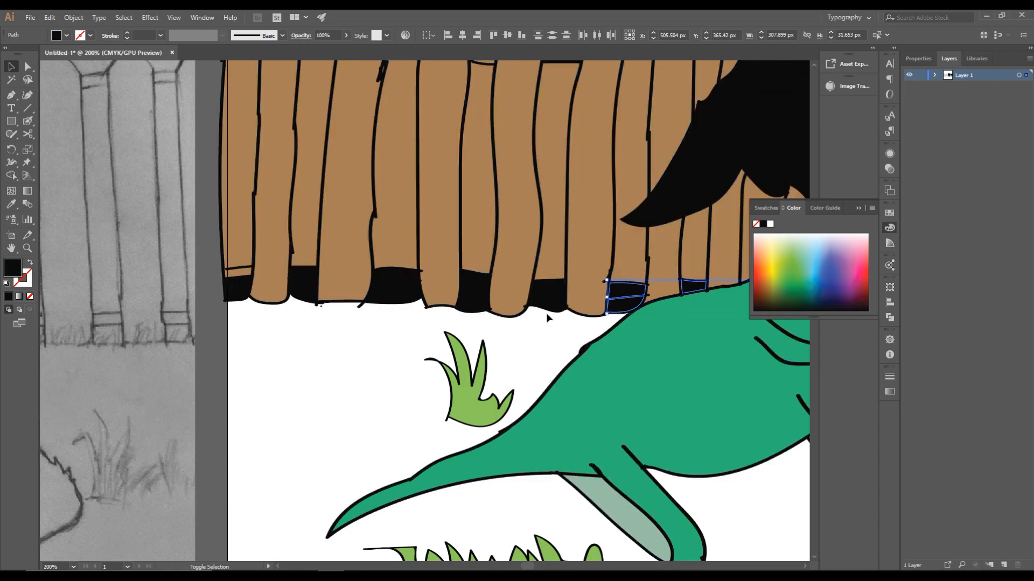
{"action": "left_click", "coordinate": [411, 291], "text": "shift"}
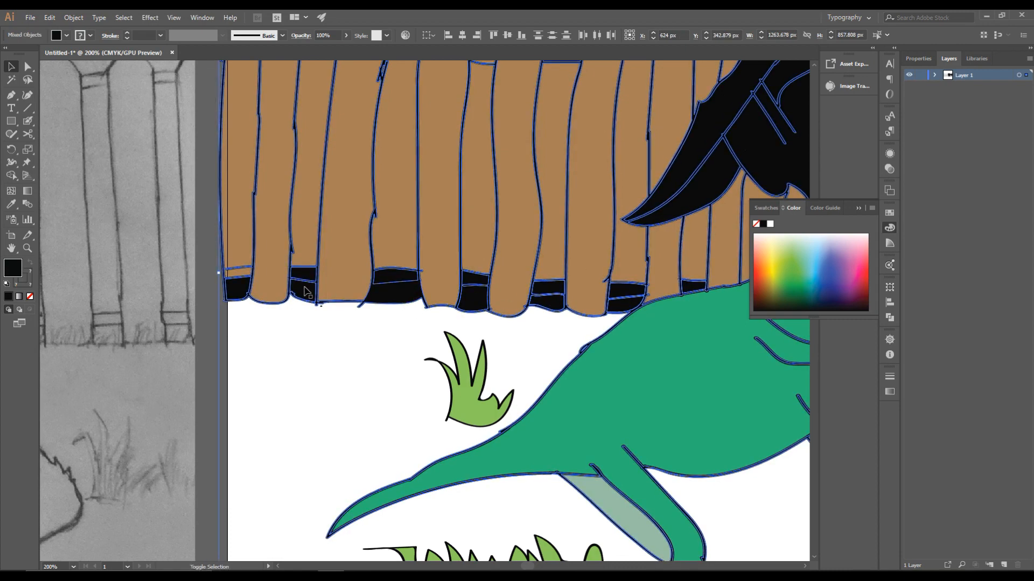
{"action": "left_click", "coordinate": [304, 291], "text": "shift"}
{"action": "scroll", "coordinate": [479, 326], "scroll_direction": "down", "scroll_amount": 1}
{"action": "left_click", "coordinate": [433, 358]}
{"action": "scroll", "coordinate": [300, 301], "scroll_direction": "up", "scroll_amount": 2}
{"action": "left_click", "coordinate": [298, 299]}
{"action": "left_click", "coordinate": [396, 274], "text": "shift"}
{"action": "left_click", "coordinate": [539, 299], "text": "shift"}
{"action": "left_click", "coordinate": [530, 339]}
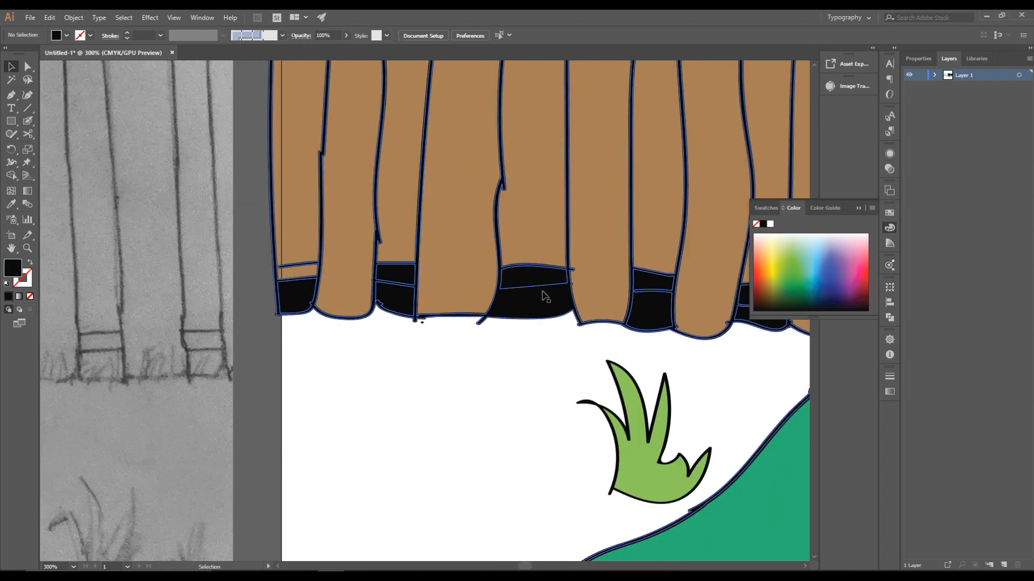
- Select the black lower rail pieces at the fence's left end together and fill them with the sampled brown
{"action": "left_click", "coordinate": [535, 279]}
{"action": "left_click", "coordinate": [393, 299], "text": "shift"}
{"action": "left_click", "coordinate": [396, 272], "text": "shift"}
{"action": "left_click", "coordinate": [297, 297], "text": "shift"}
{"action": "key", "text": "i"}
{"action": "left_click", "coordinate": [399, 244]}
- Fill the black lower rail pieces above the grass tuft and the creature's tail with the same brown
{"action": "key", "text": "v"}
{"action": "scroll", "coordinate": [646, 329], "scroll_direction": "up", "scroll_amount": 1}
{"action": "left_click", "coordinate": [513, 305]}
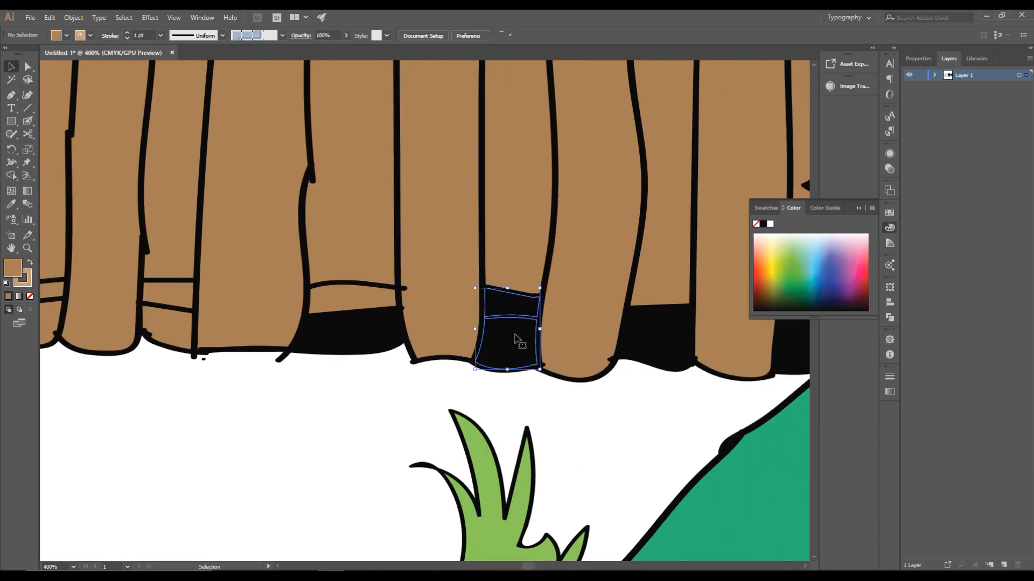
{"action": "key", "text": "a"}
{"action": "left_click", "coordinate": [660, 323]}
{"action": "left_click", "coordinate": [656, 350], "text": "shift"}
{"action": "left_click", "coordinate": [792, 350], "text": "shift"}
{"action": "left_click", "coordinate": [792, 332], "text": "shift"}
{"action": "key", "text": "i"}
{"action": "left_click", "coordinate": [658, 263]}
- Fill the remaining lower rail pieces along the creature's back with the sampled brown
{"action": "scroll", "coordinate": [652, 392], "scroll_direction": "down", "scroll_amount": 2}
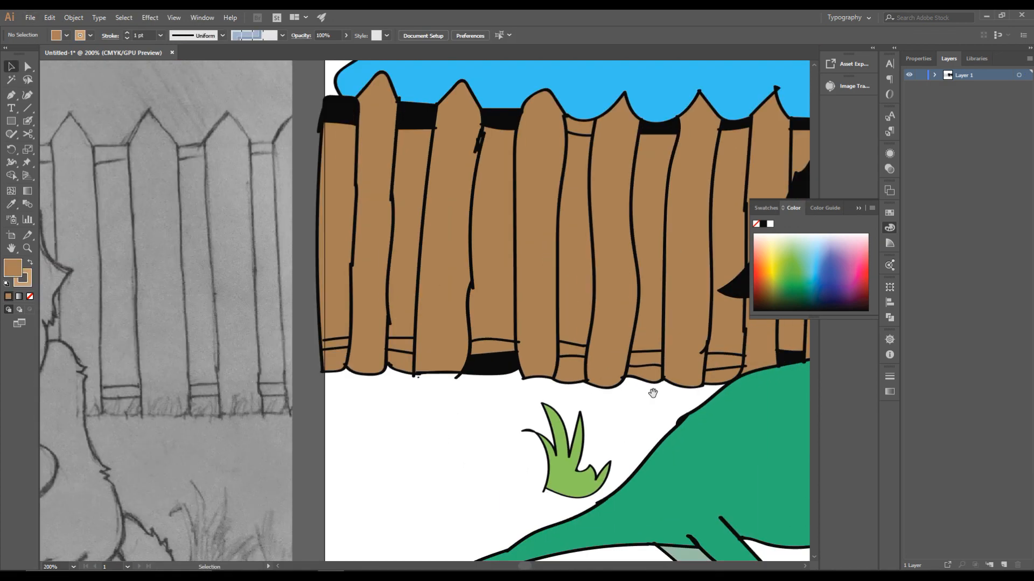
{"action": "left_click", "coordinate": [380, 354]}
{"action": "left_click", "coordinate": [715, 323], "text": "shift"}
{"action": "left_click", "coordinate": [717, 360], "text": "shift"}
{"action": "left_click", "coordinate": [719, 379], "text": "shift"}
{"action": "key", "text": "i"}
{"action": "left_click", "coordinate": [663, 347]}
{"action": "left_click", "coordinate": [701, 427]}
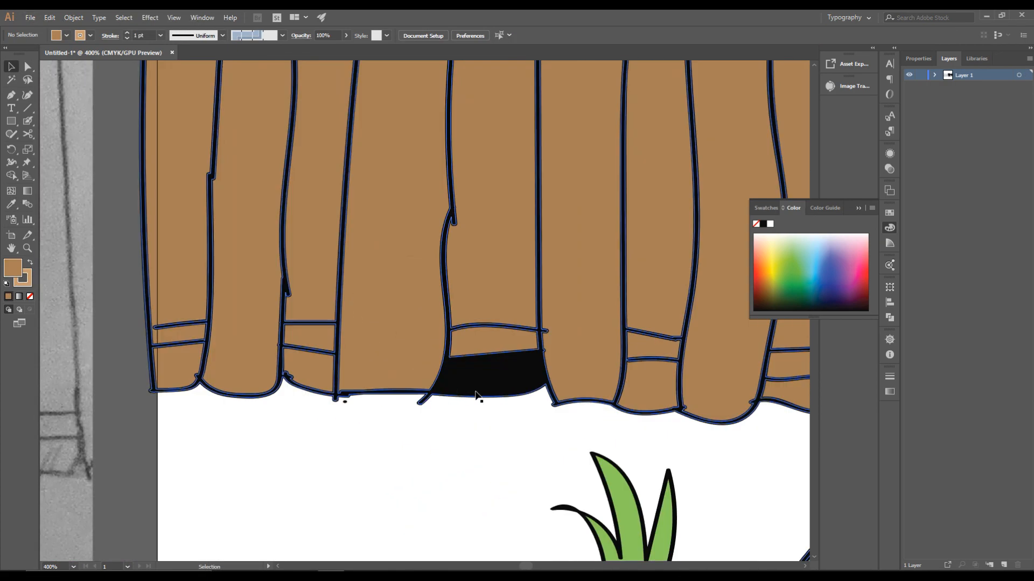
- Fill the last black gap at the foot of the fence's lower rail with the fence brown
{"action": "left_click", "coordinate": [486, 378]}
{"action": "scroll", "coordinate": [485, 378], "scroll_direction": "up", "scroll_amount": 1}
{"action": "left_click", "coordinate": [616, 454]}
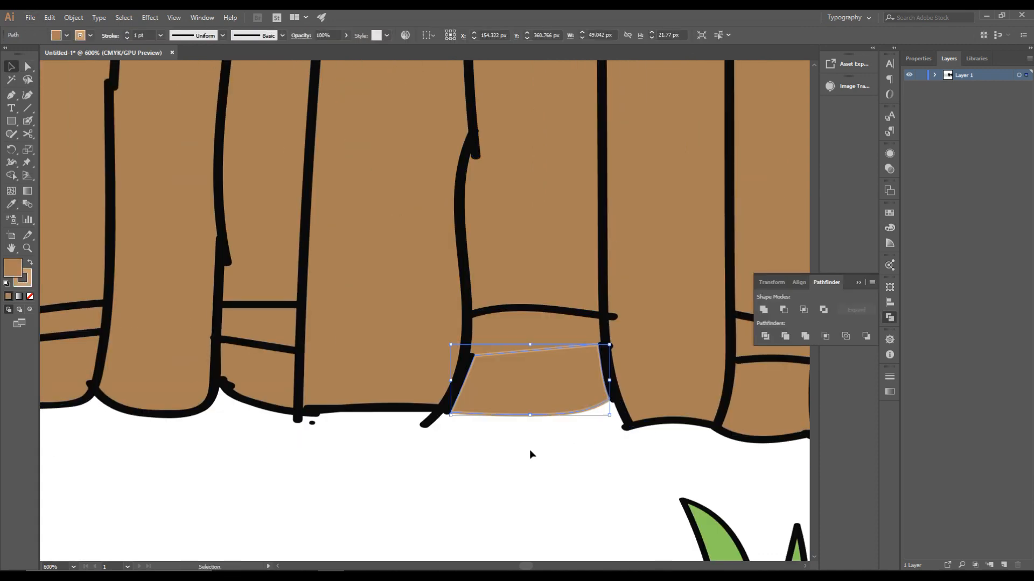
{"action": "left_click", "coordinate": [530, 451]}
{"action": "scroll", "coordinate": [522, 439], "scroll_direction": "up", "scroll_amount": 3}
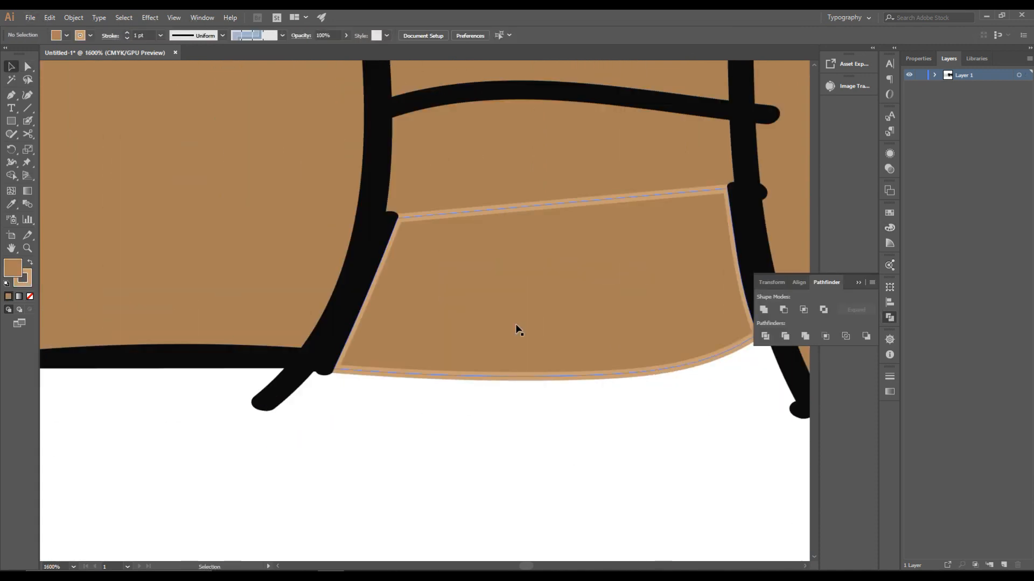
- Give the newly filled lower rail piece a black 2 pt stroke
{"action": "key", "text": "a"}
{"action": "left_click", "coordinate": [515, 325]}
{"action": "left_click", "coordinate": [80, 36], "text": "shift"}
{"action": "left_click", "coordinate": [14, 110]}
{"action": "scroll", "coordinate": [461, 320], "scroll_direction": "down", "scroll_amount": 1}
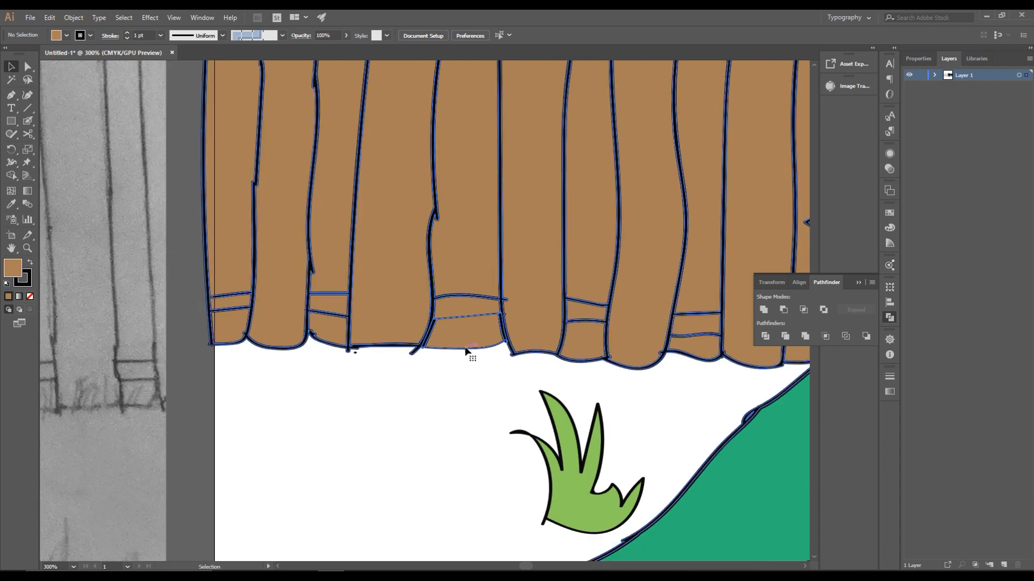
{"action": "key", "text": "a"}
{"action": "left_click", "coordinate": [457, 349]}
{"action": "left_click", "coordinate": [890, 153]}
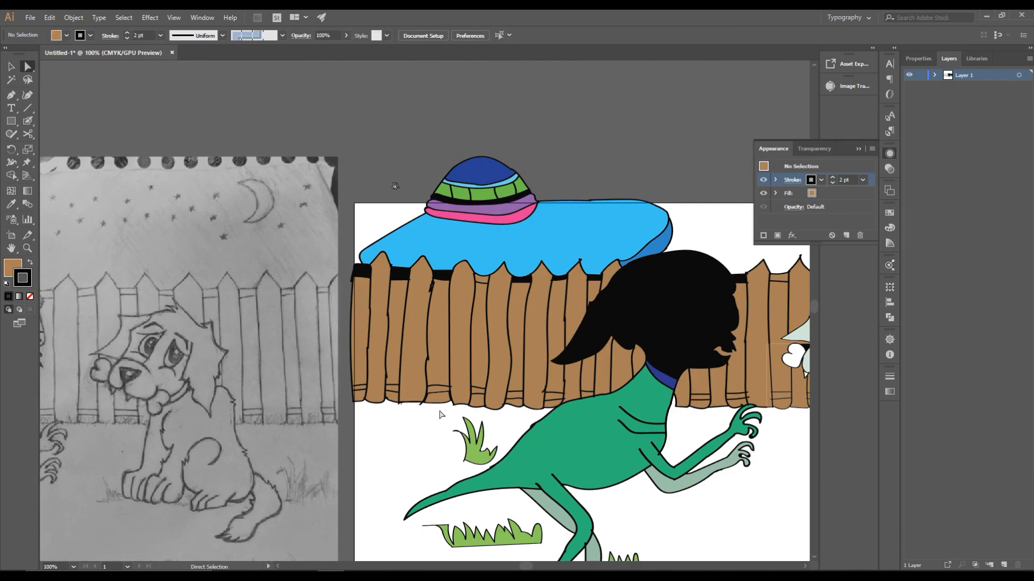
- Select the black upper rail pieces below the saucer and beside the creature's face together and fill them with the sampled brown
{"action": "scroll", "coordinate": [479, 425], "scroll_direction": "down", "scroll_amount": 1}
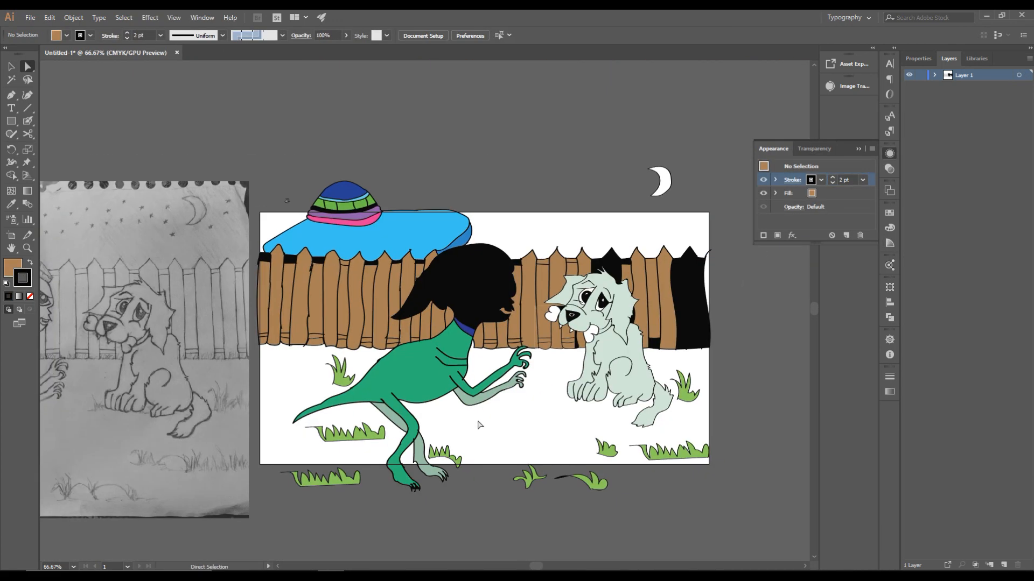
{"action": "left_click", "coordinate": [227, 310], "text": "alt"}
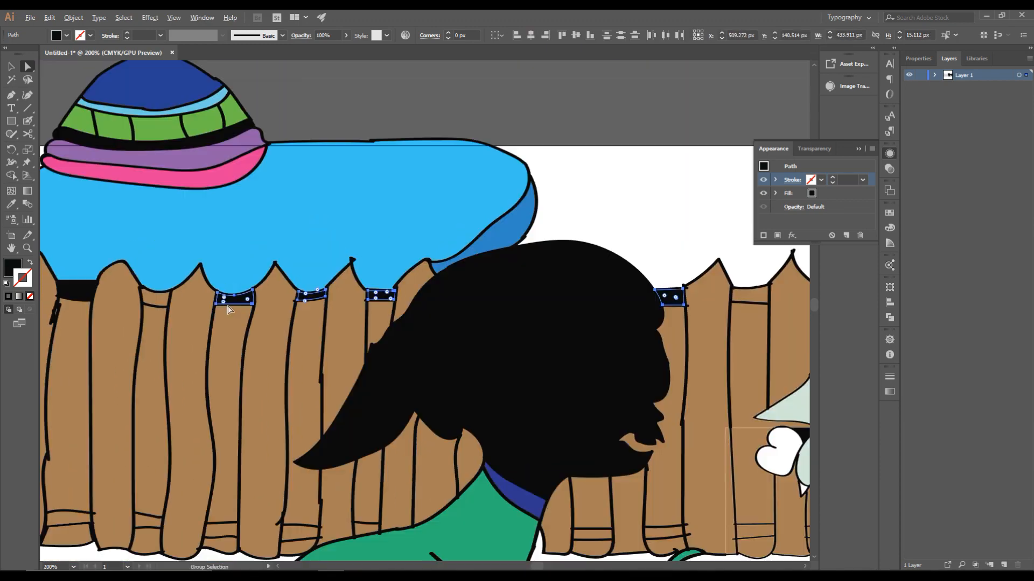
{"action": "key", "text": "i"}
{"action": "left_click", "coordinate": [535, 334]}
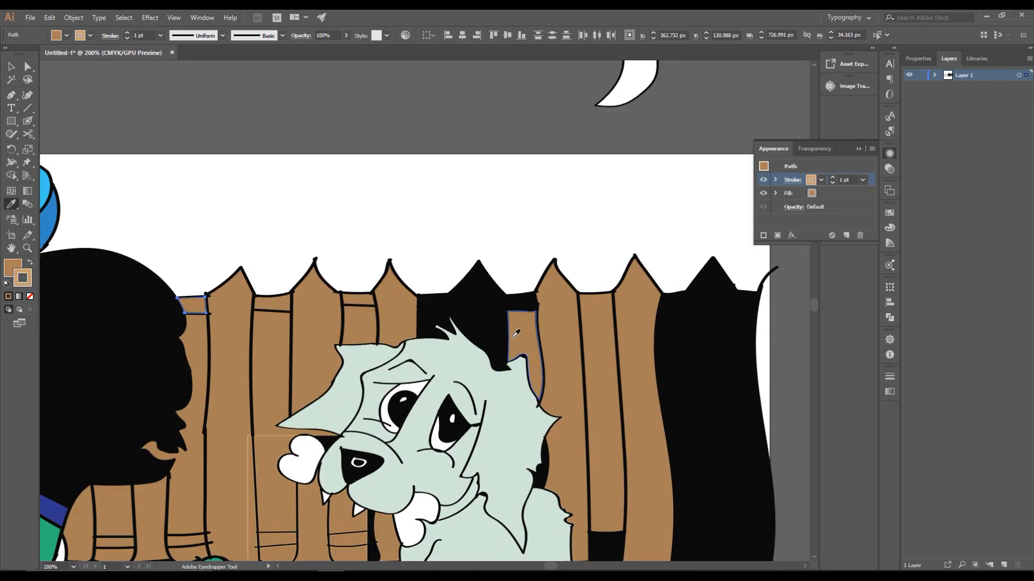
- Select the remaining black fence pieces behind the dog and at the right end together and fill them with the sampled brown
{"action": "left_click", "coordinate": [437, 316], "text": "ctrl"}
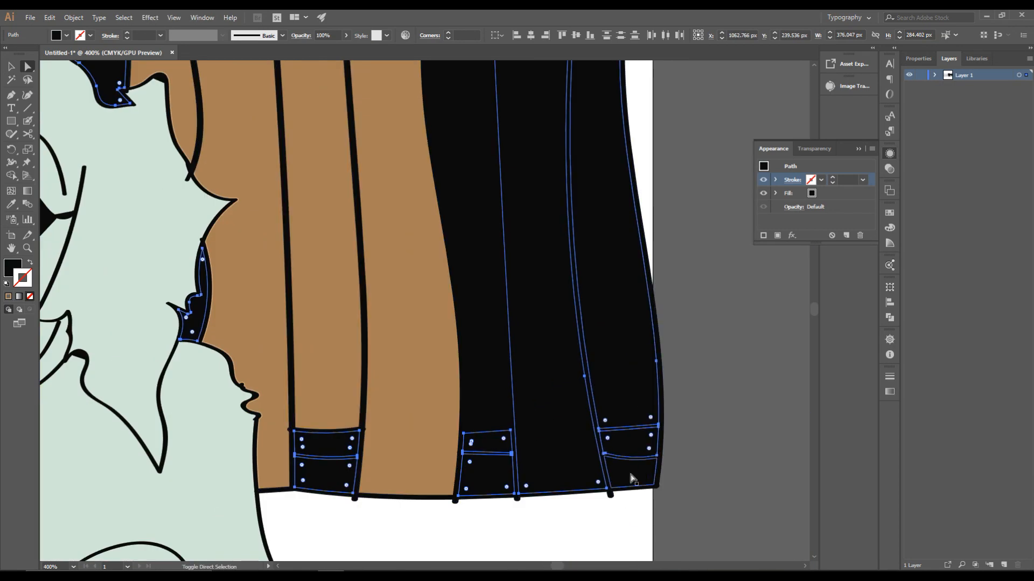
{"action": "key", "text": "i"}
{"action": "left_click", "coordinate": [489, 469]}
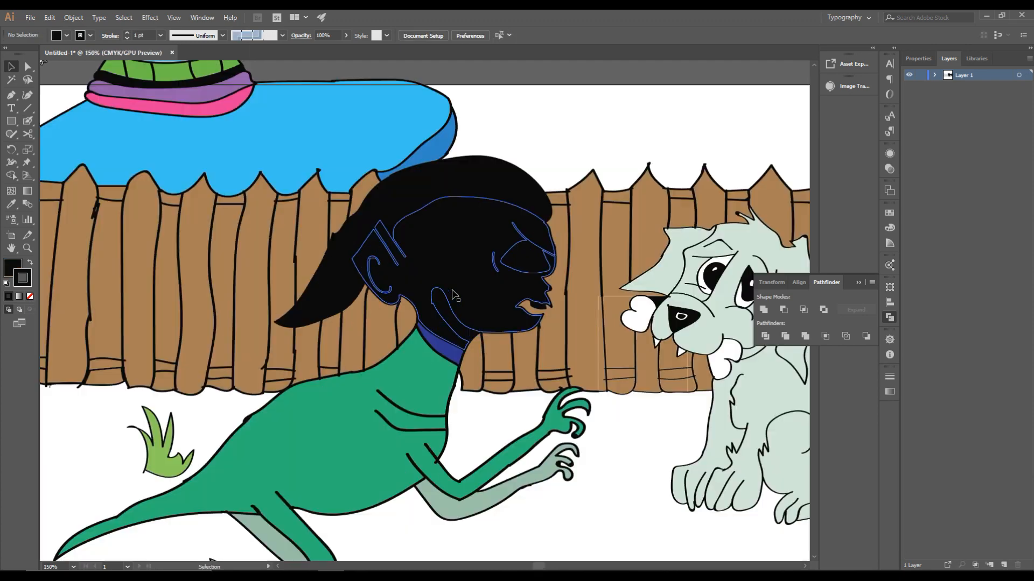
- Fill the creature's face with the dark blue of its neck
{"action": "left_click", "coordinate": [452, 265]}
{"action": "key", "text": "i"}
{"action": "left_click", "coordinate": [425, 260]}
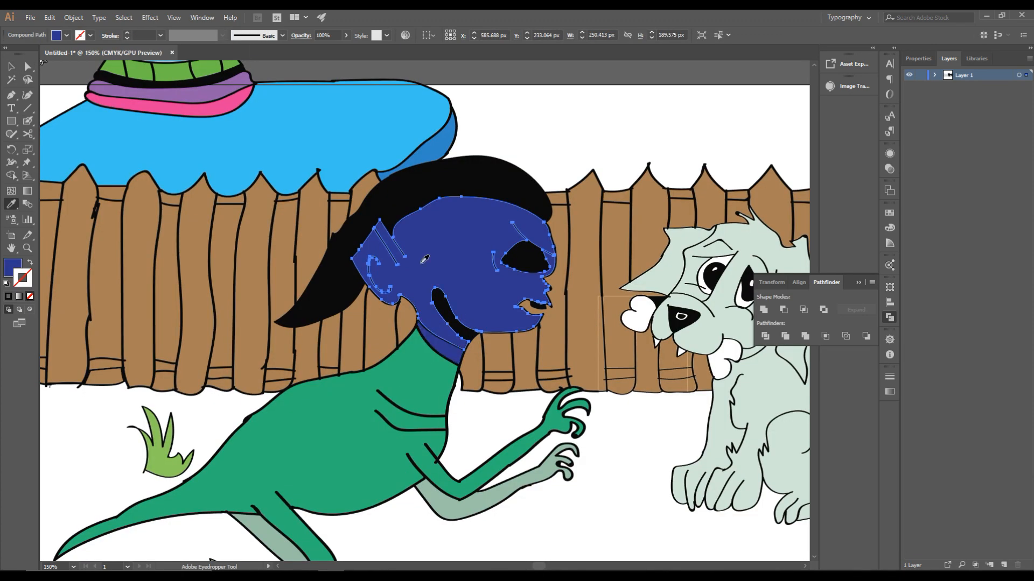
- Fill the band along the creature's hairline with a dark green swatch
{"action": "left_click", "coordinate": [461, 187], "text": "ctrl"}
{"action": "left_click", "coordinate": [889, 228]}
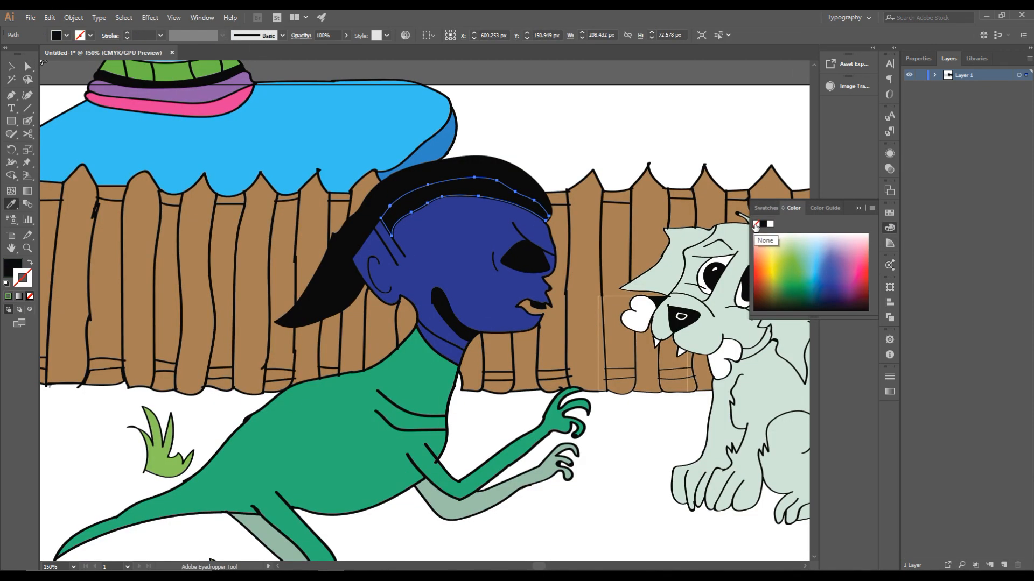
{"action": "left_click", "coordinate": [767, 209]}
{"action": "left_click", "coordinate": [786, 249]}
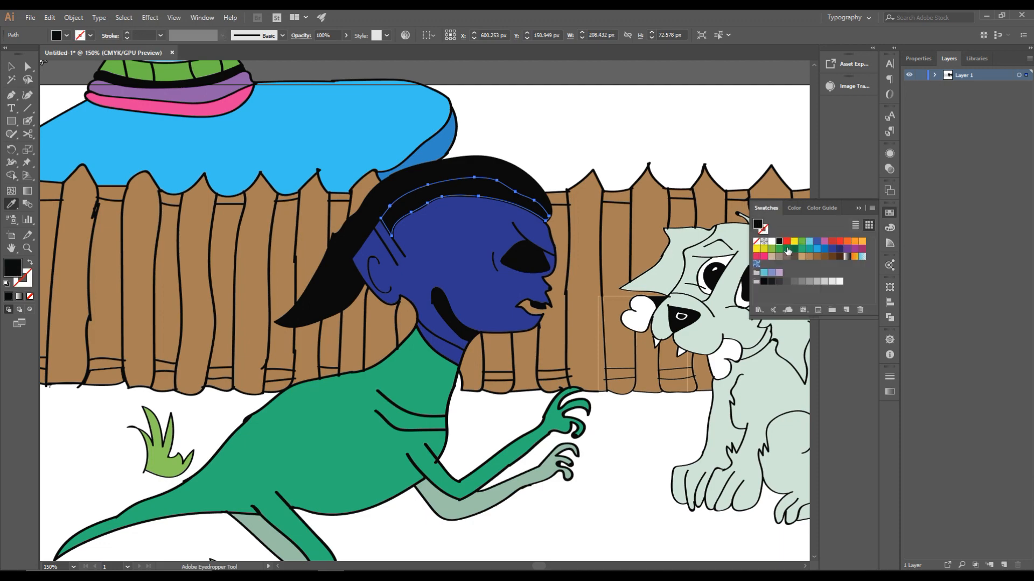
- Fill the creature's hair with the dark navy swatch R=27 G=20 B=100 and the hair's underside with bright blue
{"action": "key", "text": "a"}
{"action": "left_click", "coordinate": [838, 255]}
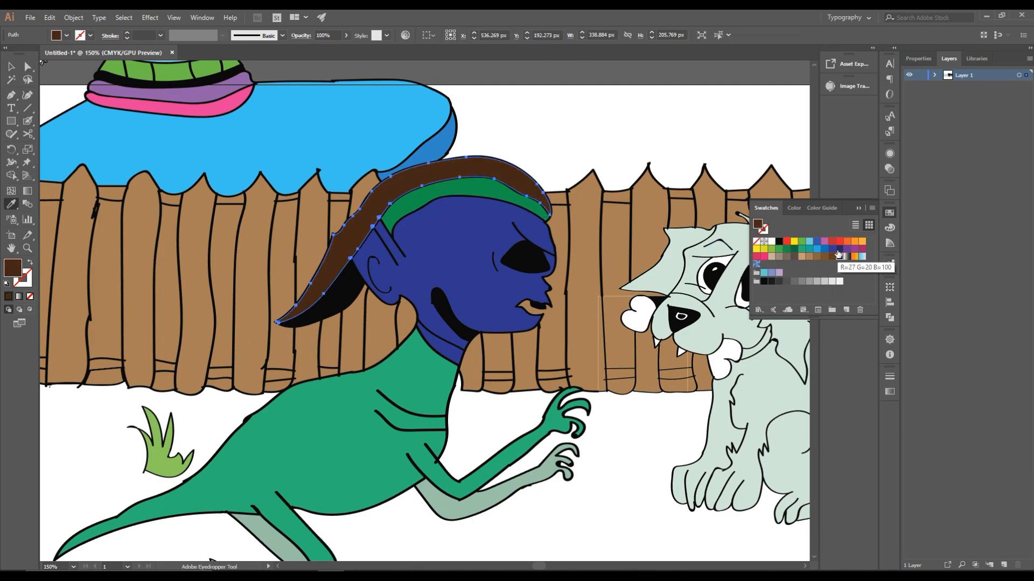
{"action": "left_click", "coordinate": [343, 286]}
{"action": "left_click", "coordinate": [816, 249]}
- Fill the white area of the creature's eye with the white swatch
{"action": "left_click", "coordinate": [537, 255]}
{"action": "key", "text": "i"}
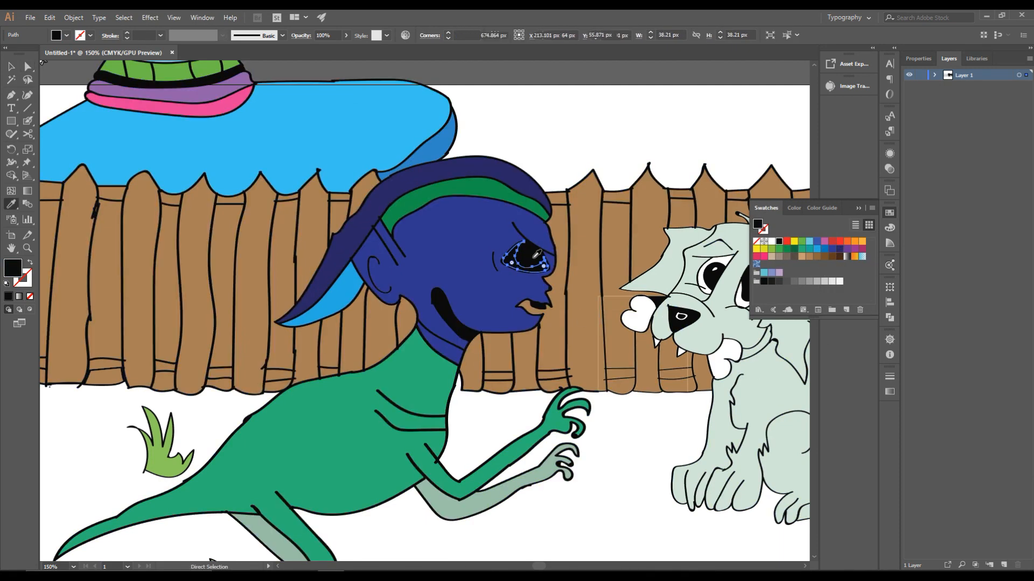
{"action": "left_click", "coordinate": [772, 241]}
- Fill the round highlight in the creature's pupil with white
{"action": "key", "text": "a"}
{"action": "left_click", "coordinate": [533, 254]}
{"action": "key", "text": "i"}
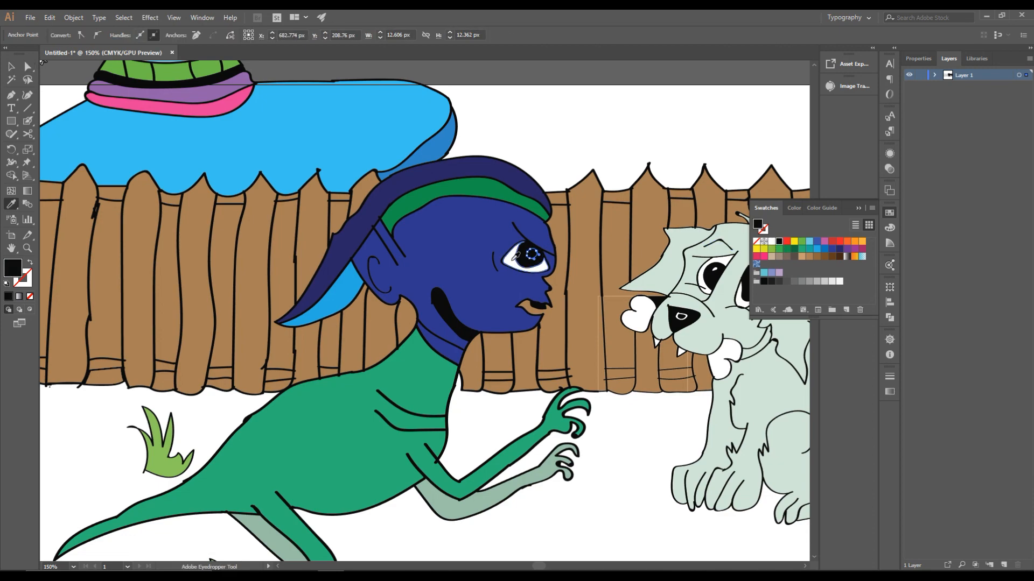
{"action": "scroll", "coordinate": [537, 274], "scroll_direction": "up", "scroll_amount": 3}
{"action": "key", "text": "a"}
{"action": "left_click", "coordinate": [527, 221]}
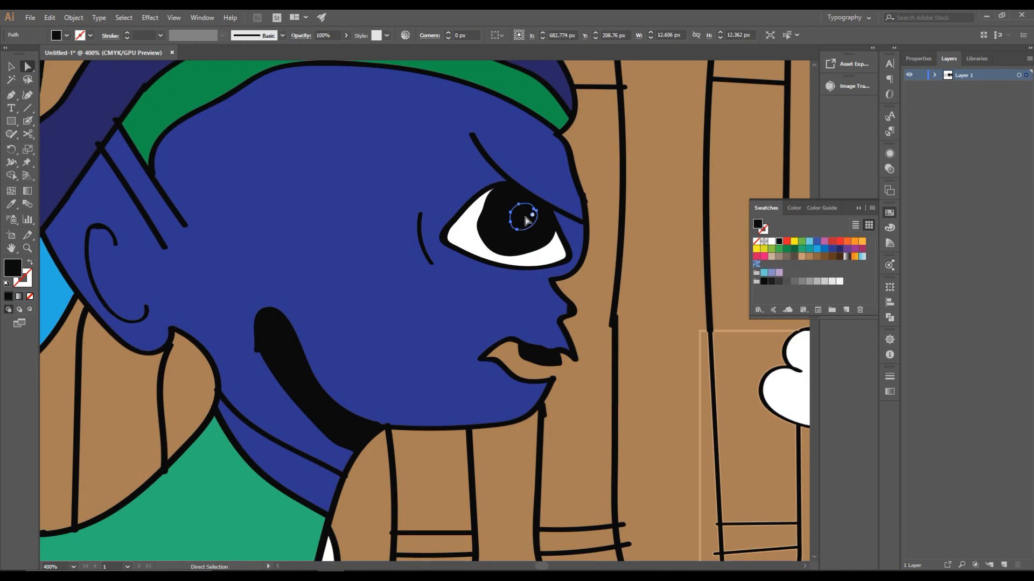
{"action": "left_click", "coordinate": [522, 222]}
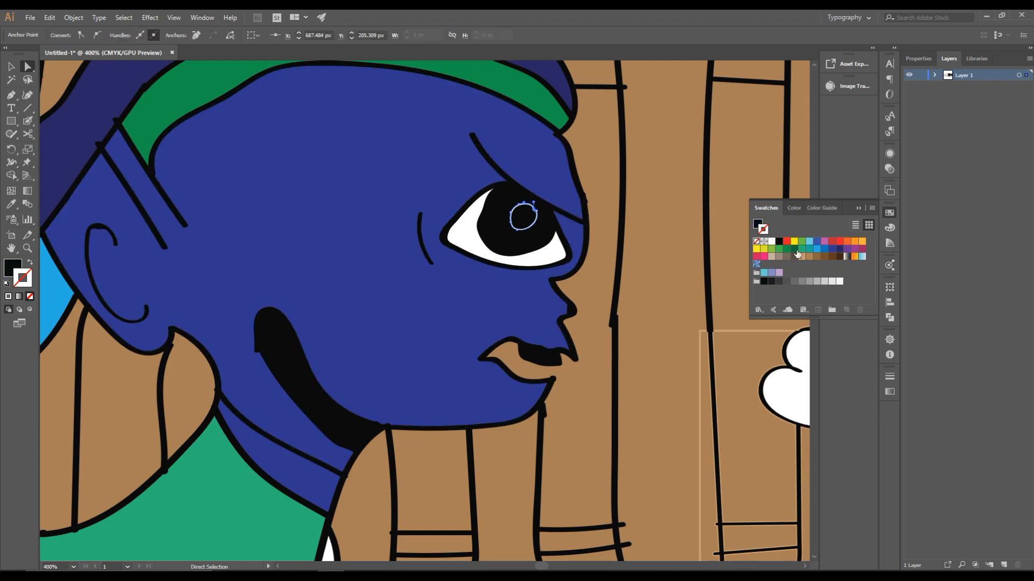
{"action": "left_click", "coordinate": [522, 222]}
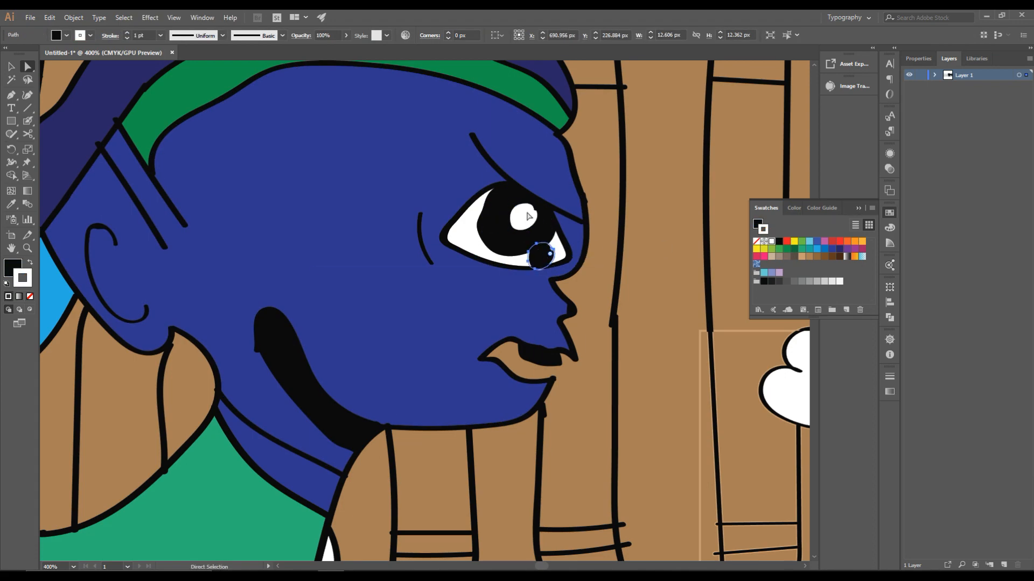
- Fill the creature's teeth with the white swatch
{"action": "scroll", "coordinate": [520, 245], "scroll_direction": "down", "scroll_amount": 2}
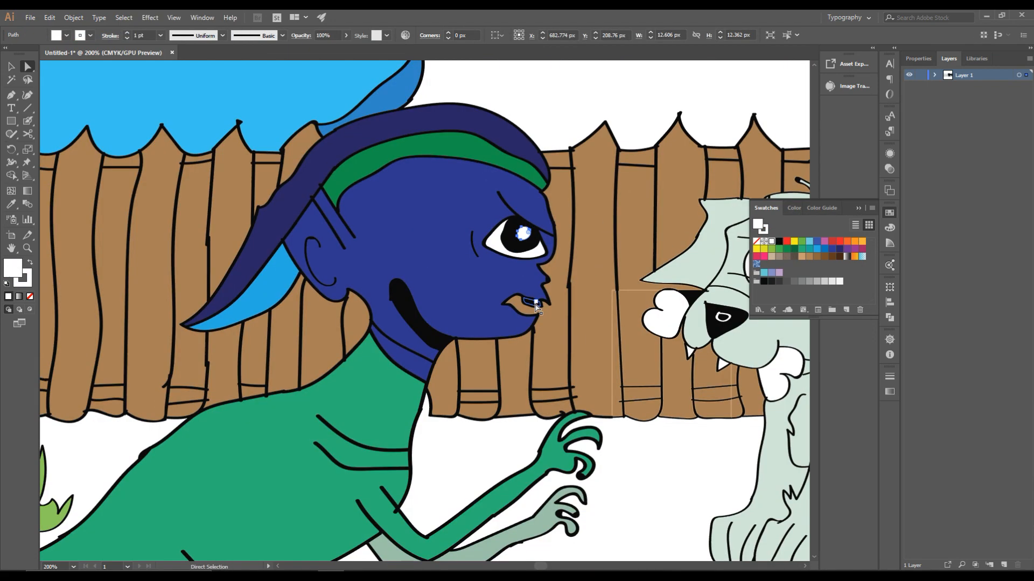
{"action": "scroll", "coordinate": [533, 301], "scroll_direction": "up", "scroll_amount": 4}
{"action": "left_click", "coordinate": [533, 300]}
{"action": "left_click", "coordinate": [771, 241]}
- Fill the creature's far arm, far lower leg and far thigh with the green sampled from its body
{"action": "scroll", "coordinate": [584, 304], "scroll_direction": "down", "scroll_amount": 5}
{"action": "scroll", "coordinate": [521, 333], "scroll_direction": "down", "scroll_amount": 4}
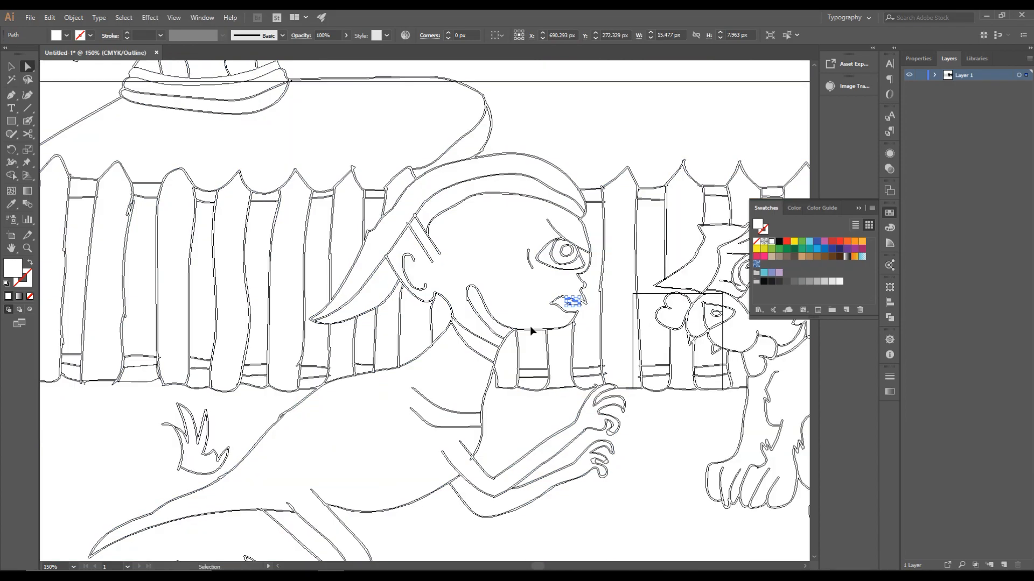
{"action": "scroll", "coordinate": [476, 413], "scroll_direction": "up", "scroll_amount": 4}
{"action": "left_click", "coordinate": [477, 413]}
{"action": "left_click", "coordinate": [639, 245], "text": "shift"}
{"action": "key", "text": "i"}
{"action": "left_click", "coordinate": [447, 323]}
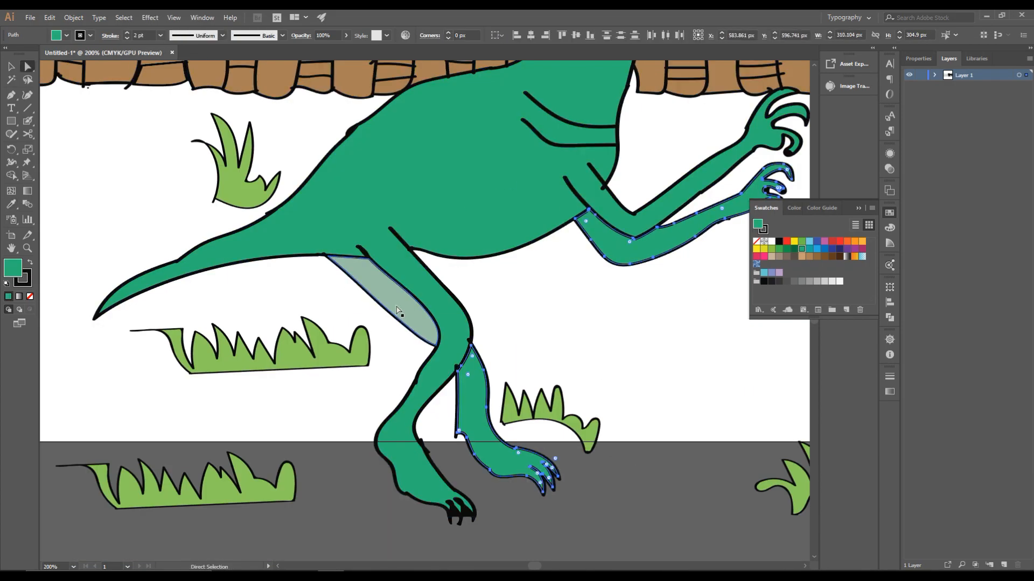
{"action": "left_click", "coordinate": [401, 316], "text": "ctrl"}
{"action": "left_click", "coordinate": [447, 301]}
- Draw thin rounded outlines around the ground and the sky of the scene with the Blob Brush
{"action": "scroll", "coordinate": [247, 366], "scroll_direction": "down", "scroll_amount": 2}
{"action": "scroll", "coordinate": [487, 381], "scroll_direction": "down", "scroll_amount": 2}
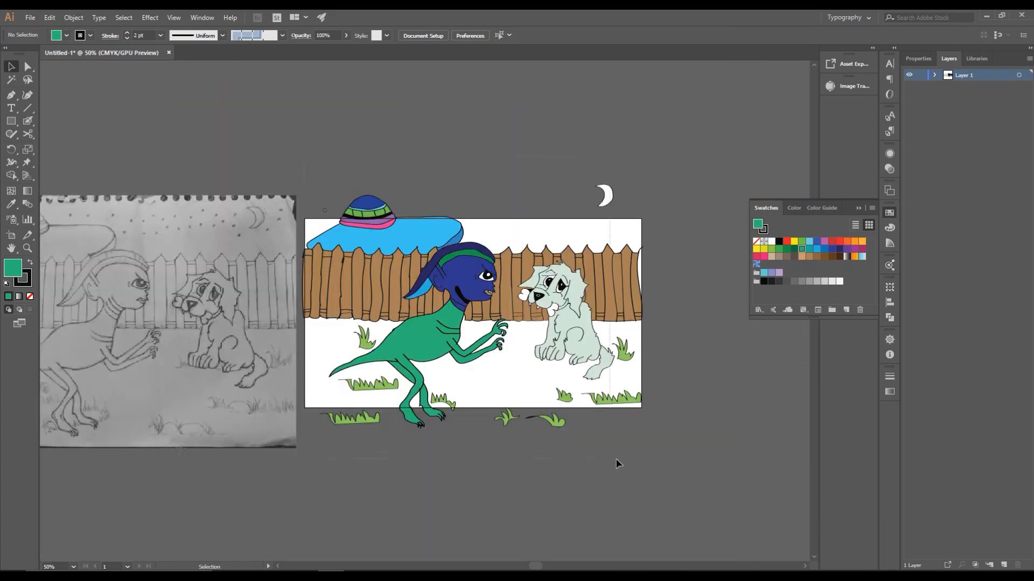
{"action": "left_click_drag", "start_coordinate": [617, 460], "coordinate": [667, 448]}
{"action": "left_click", "coordinate": [668, 447]}
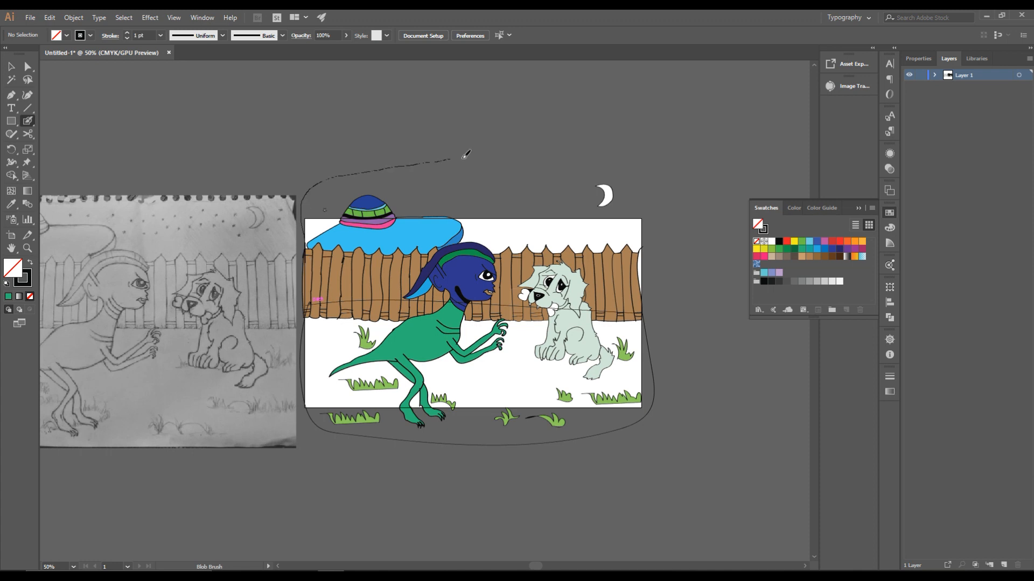
{"action": "left_click_drag", "start_coordinate": [364, 261], "coordinate": [306, 255]}
- Try to fill the sky outline with green and a gradient
{"action": "scroll", "coordinate": [419, 283], "scroll_direction": "down", "scroll_amount": 1}
{"action": "key", "text": "v"}
{"action": "left_click", "coordinate": [563, 274]}
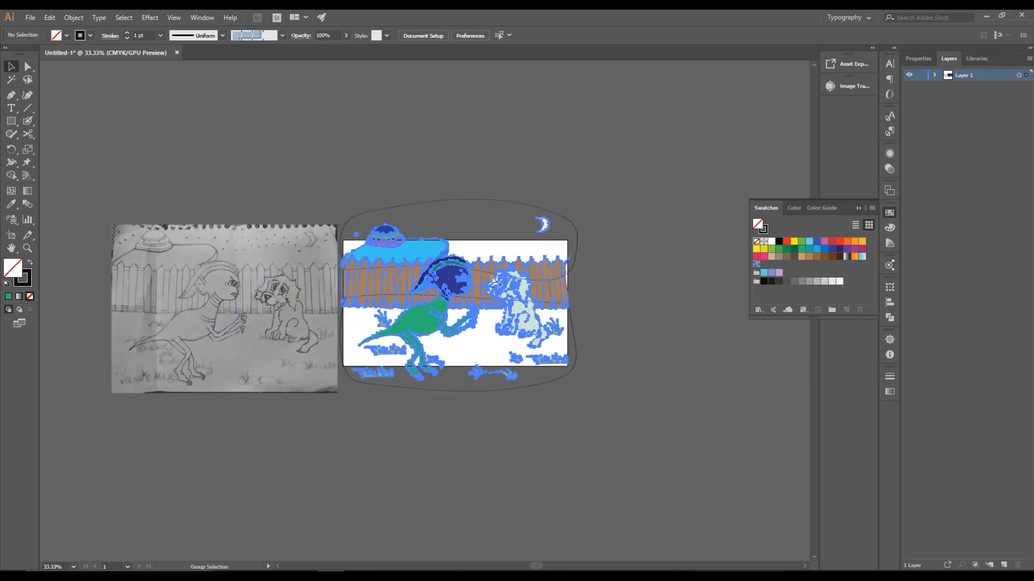
{"action": "left_click", "coordinate": [535, 412]}
{"action": "key", "text": "a"}
{"action": "left_click", "coordinate": [575, 260]}
{"action": "left_click", "coordinate": [802, 249]}
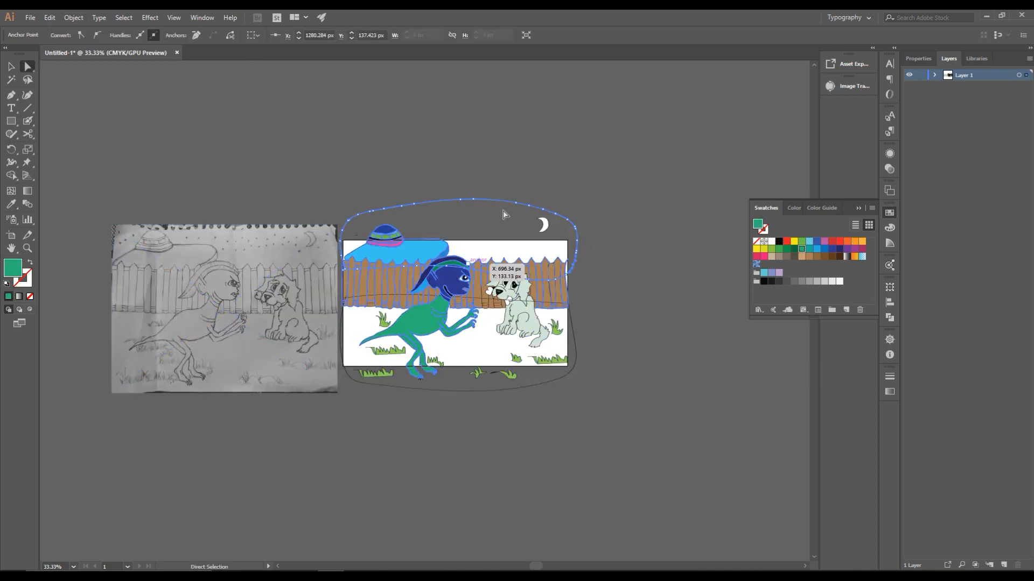
{"action": "left_click", "coordinate": [503, 215]}
{"action": "left_click", "coordinate": [491, 201]}
{"action": "left_click", "coordinate": [19, 296]}
{"action": "left_click", "coordinate": [890, 393]}
{"action": "left_click", "coordinate": [722, 311]}
{"action": "key", "text": "ctrl+z"}
{"action": "key", "text": "ctrl+z"}
{"action": "key", "text": "v"}
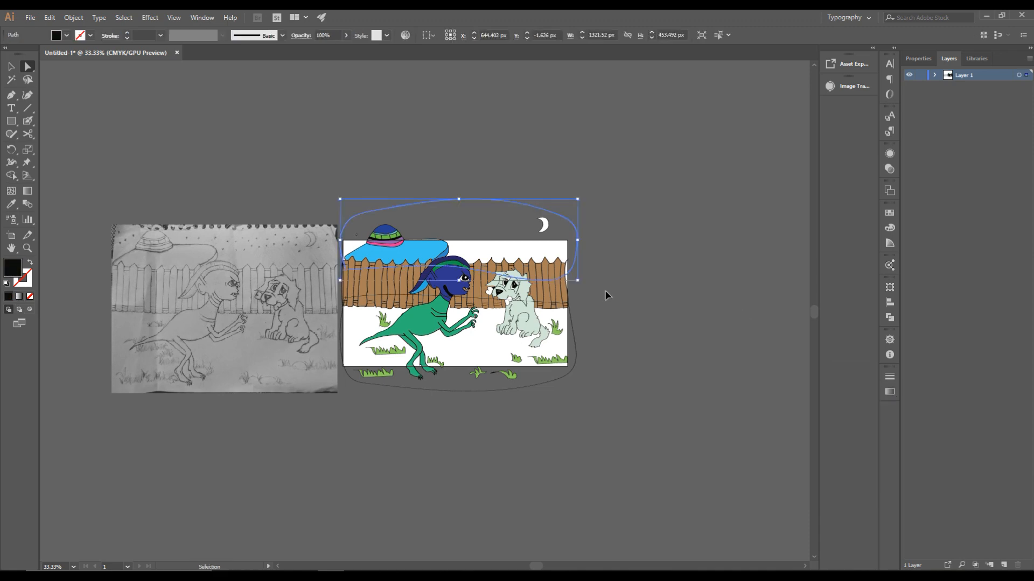
- Draw a black rectangle about 1614 px wide and 609 px high above the scene
{"action": "left_click", "coordinate": [607, 293]}
{"action": "left_click_drag", "start_coordinate": [577, 251], "coordinate": [722, 144]}
{"action": "left_click_drag", "start_coordinate": [745, 178], "coordinate": [746, 179]}
{"action": "left_click", "coordinate": [673, 215]}
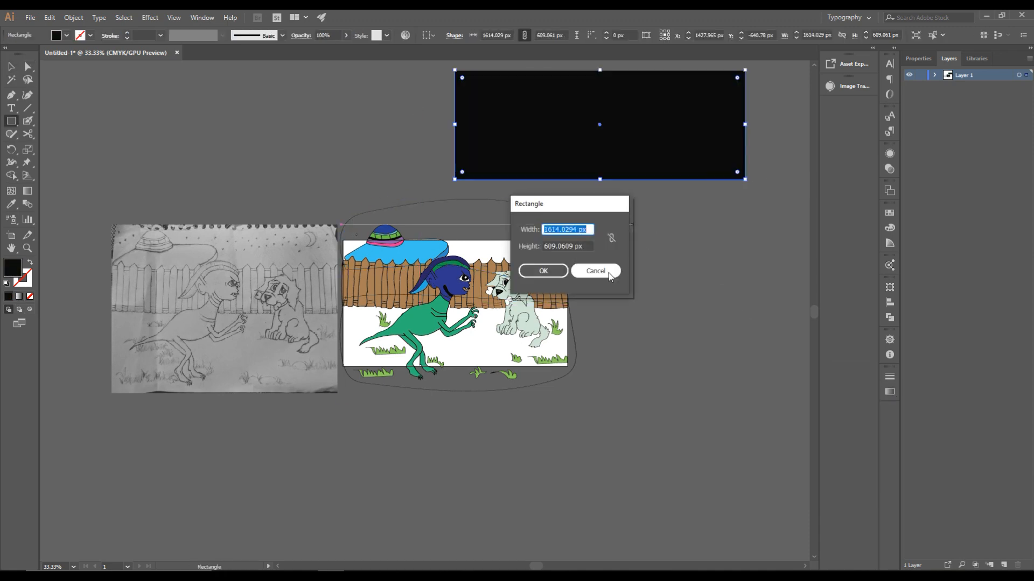
{"action": "left_click", "coordinate": [604, 273]}
{"action": "key", "text": "v"}
- Touch up the sky outline with the Blob Brush in outline view
{"action": "scroll", "coordinate": [501, 164], "scroll_direction": "up", "scroll_amount": 5}
{"action": "key", "text": "ctrl+y"}
{"action": "key", "text": "shift+b"}
{"action": "left_click_drag", "start_coordinate": [421, 212], "coordinate": [433, 223]}
{"action": "scroll", "coordinate": [415, 196], "scroll_direction": "down", "scroll_amount": 6}
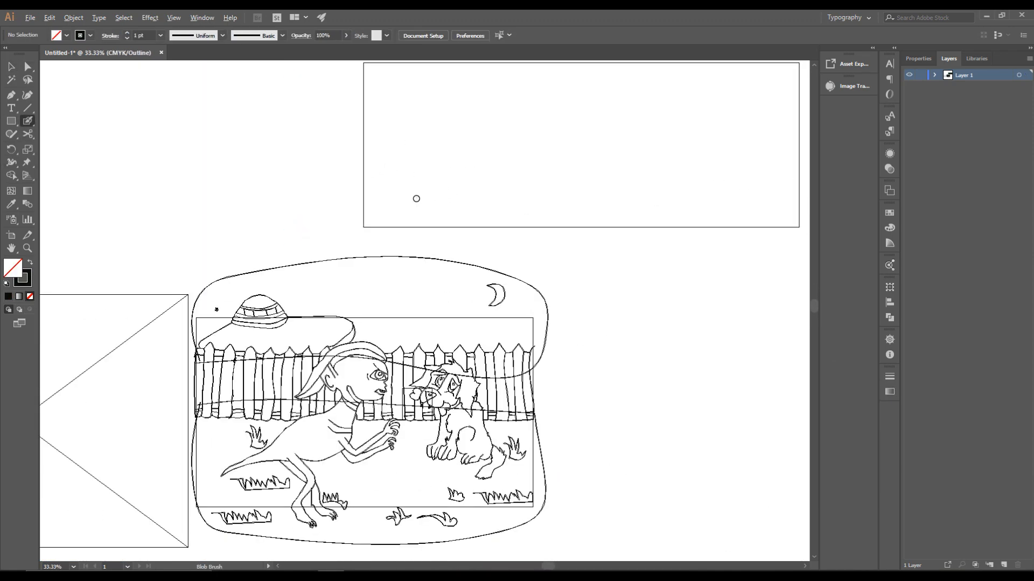
- Restore the colour preview and delete the black rectangle above the scene
{"action": "key", "text": "v"}
{"action": "key", "text": "ctrl+y"}
{"action": "left_click_drag", "start_coordinate": [518, 188], "coordinate": [632, 257]}
{"action": "key", "text": "Delete"}
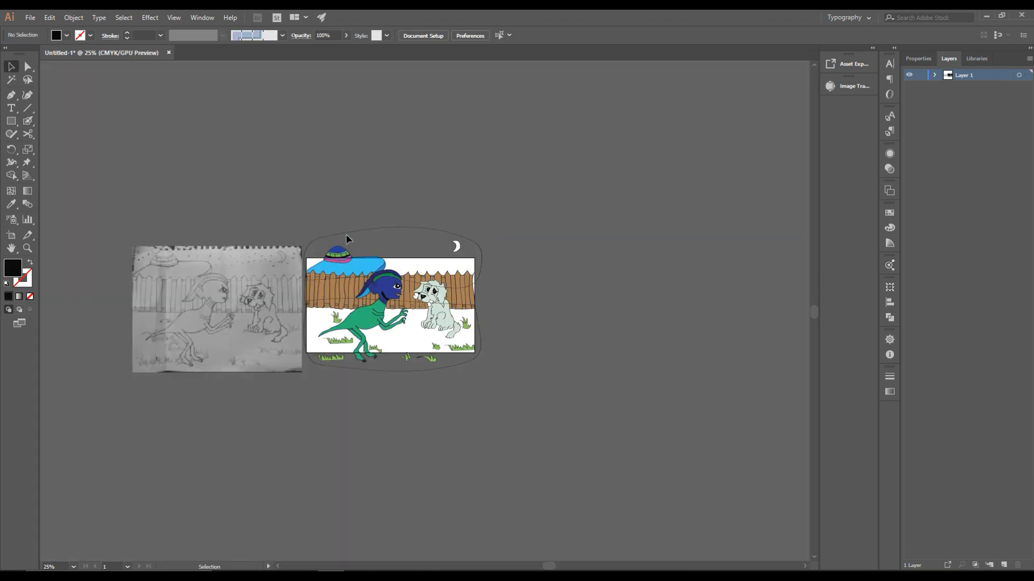
- Move the sky outline clear of the scene and close its lower edge with the Blob Brush
{"action": "left_click_drag", "start_coordinate": [348, 235], "coordinate": [486, 125]}
{"action": "scroll", "coordinate": [453, 162], "scroll_direction": "up", "scroll_amount": 6}
{"action": "left_click_drag", "start_coordinate": [389, 229], "coordinate": [393, 251]}
{"action": "scroll", "coordinate": [386, 239], "scroll_direction": "down", "scroll_amount": 7}
{"action": "key", "text": "v"}
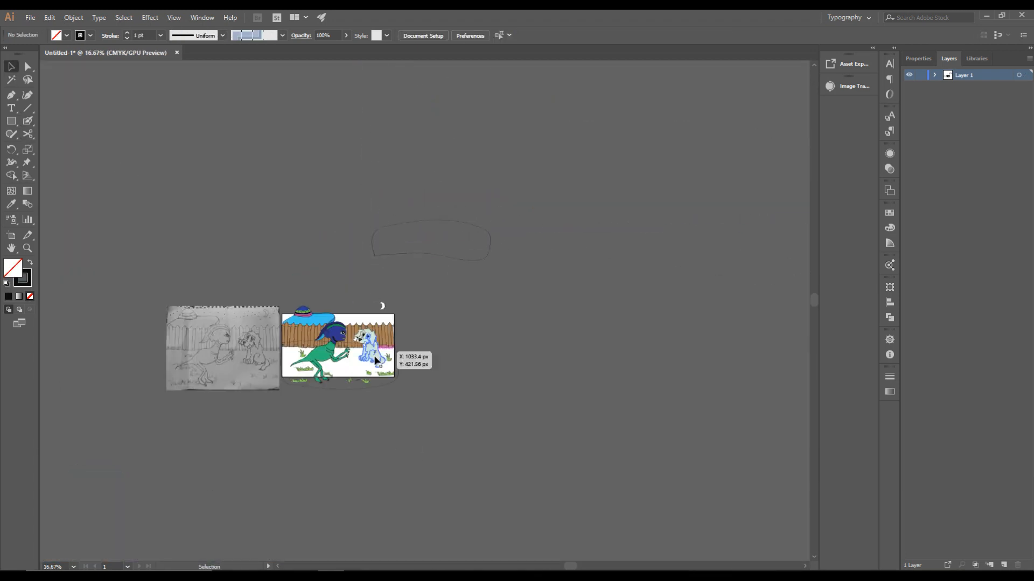
- Move the ground outline clear of the scene onto the empty pasteboard
{"action": "left_click_drag", "start_coordinate": [376, 360], "coordinate": [545, 359]}
{"action": "scroll", "coordinate": [560, 347], "scroll_direction": "up", "scroll_amount": 3}
{"action": "scroll", "coordinate": [511, 345], "scroll_direction": "down", "scroll_amount": 3}
- Draw a black rectangle over the sky outline and another over the ground outline, splitting each with Pathfinder Divide
{"action": "key", "text": "m"}
{"action": "left_click_drag", "start_coordinate": [279, 162], "coordinate": [487, 264]}
{"action": "key", "text": "shift+ctrl+F9"}
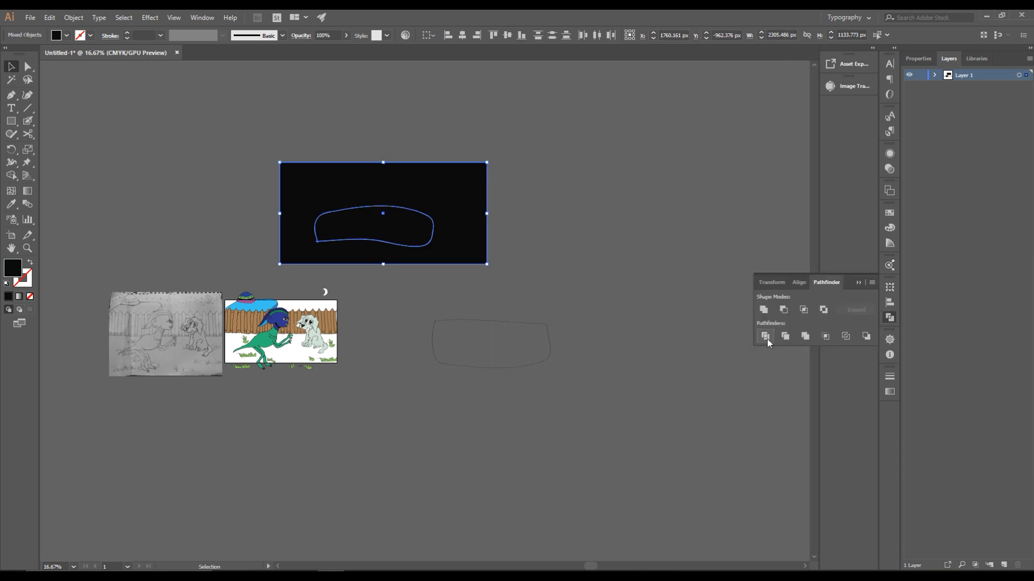
{"action": "left_click_drag", "start_coordinate": [412, 297], "coordinate": [610, 412]}
{"action": "left_click", "coordinate": [765, 336]}
- Delete the rectangle parts lying outside the divided ground and sky shapes
{"action": "key", "text": "a"}
{"action": "left_click", "coordinate": [584, 385]}
{"action": "key", "text": "Delete"}
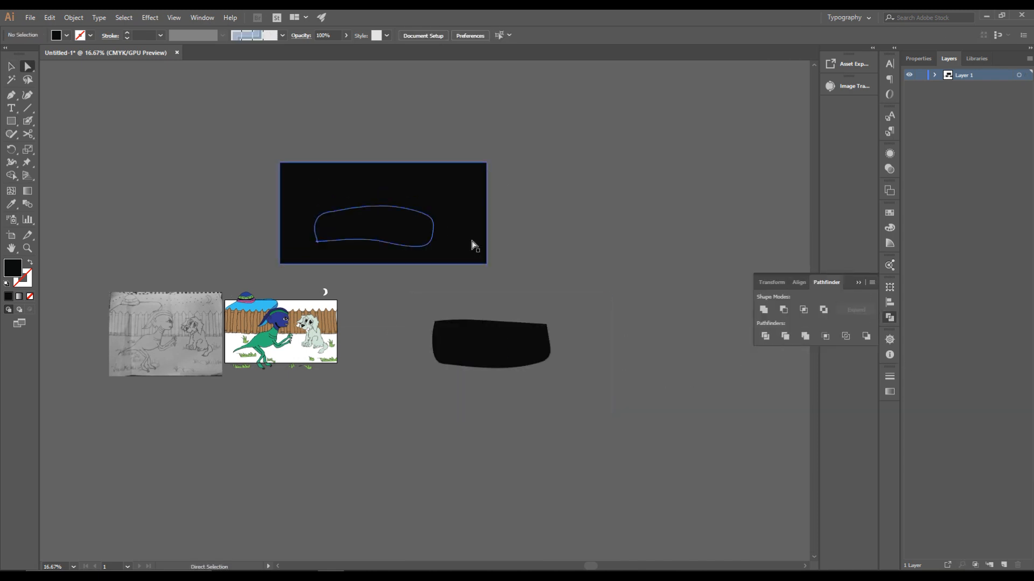
{"action": "left_click", "coordinate": [473, 244]}
{"action": "key", "text": "Delete"}
- Fill the sky shape with the light-blue fading gradient and the ground shape with the white-to-black gradient
{"action": "left_click", "coordinate": [383, 229]}
{"action": "left_click", "coordinate": [889, 392]}
{"action": "left_click", "coordinate": [768, 395]}
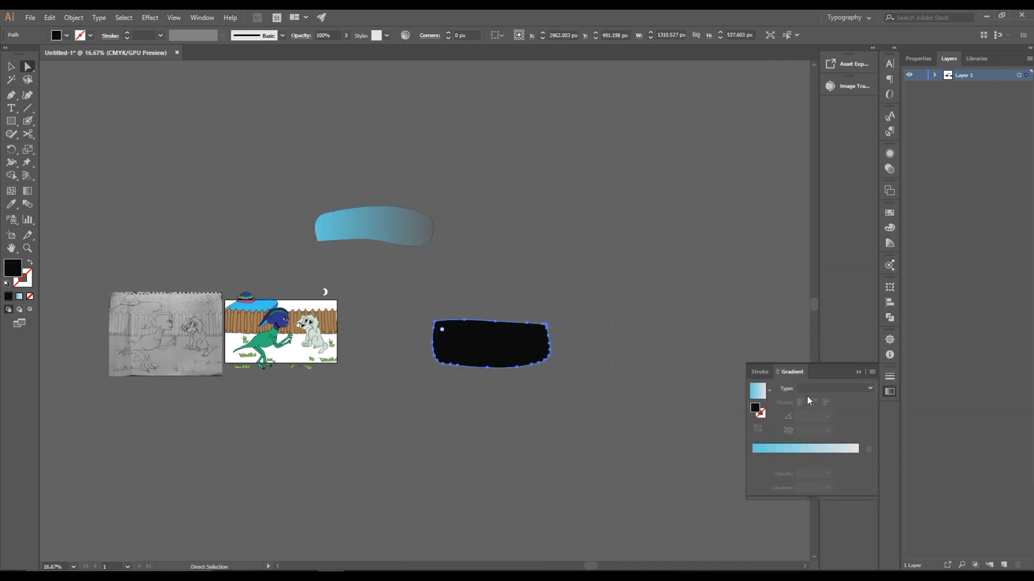
{"action": "left_click", "coordinate": [769, 392]}
{"action": "left_click", "coordinate": [716, 410]}
- Place the ground shape under the creature and dog, sending it to the back
{"action": "left_click_drag", "start_coordinate": [323, 364], "coordinate": [262, 370]}
{"action": "scroll", "coordinate": [284, 373], "scroll_direction": "up", "scroll_amount": 3}
{"action": "right_click", "coordinate": [299, 358]}
{"action": "mouse_move", "coordinate": [350, 472]}
{"action": "left_click", "coordinate": [465, 508]}
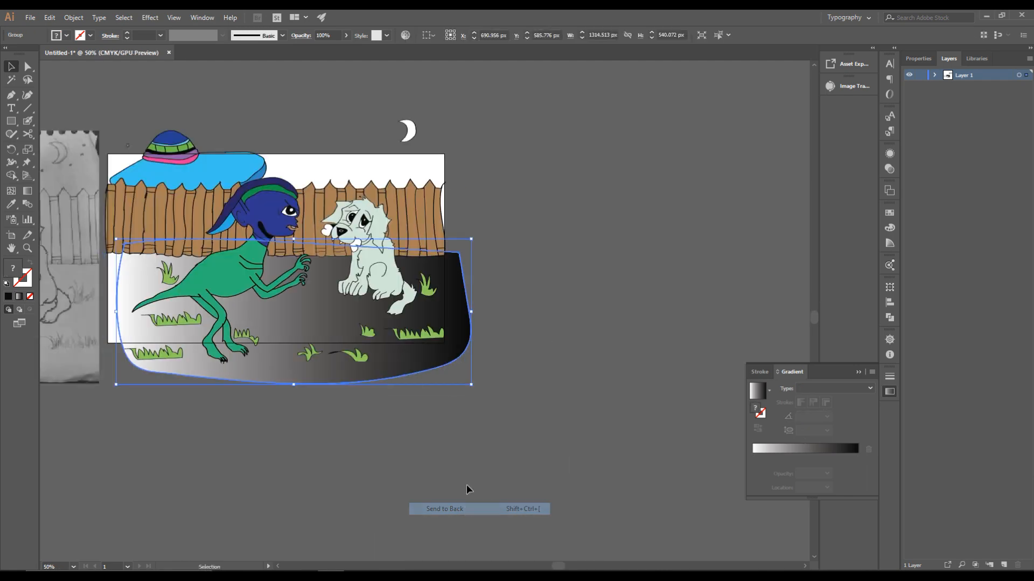
{"action": "left_click_drag", "start_coordinate": [447, 329], "coordinate": [432, 327]}
- Place the sky shape behind the saucer, fence and moon, send it to the back and align it with the ground
{"action": "left_click", "coordinate": [530, 280]}
{"action": "left_click_drag", "start_coordinate": [531, 243], "coordinate": [610, 362]}
{"action": "left_click_drag", "start_coordinate": [659, 97], "coordinate": [390, 299]}
{"action": "right_click", "coordinate": [361, 234]}
{"action": "mouse_move", "coordinate": [398, 351]}
{"action": "left_click", "coordinate": [501, 386]}
{"action": "left_click", "coordinate": [571, 318]}
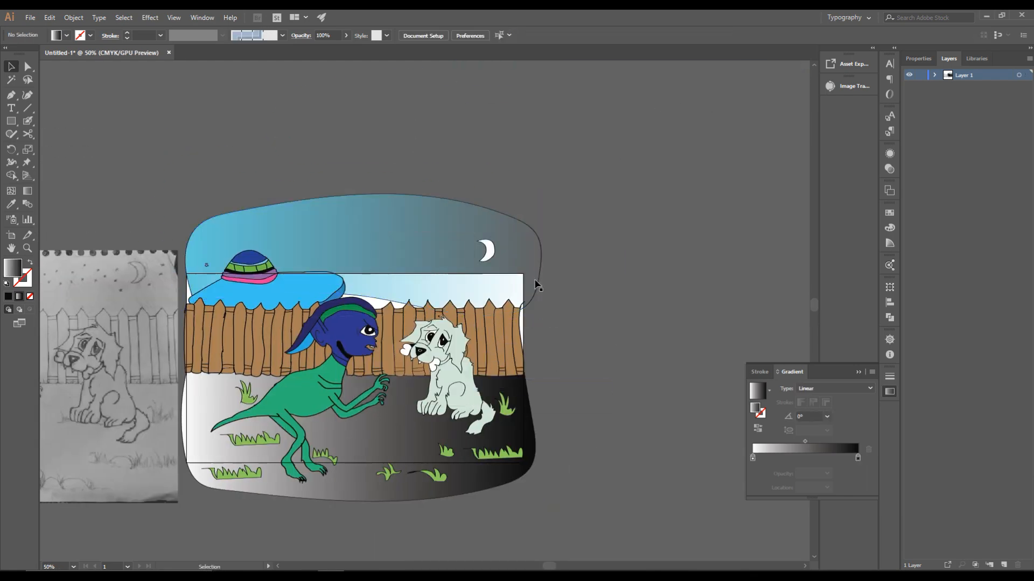
{"action": "left_click_drag", "start_coordinate": [442, 239], "coordinate": [438, 252]}
- Try to move the selected scene off the artboard
{"action": "left_click", "coordinate": [582, 336]}
{"action": "left_click_drag", "start_coordinate": [582, 338], "coordinate": [694, 262]}
{"action": "left_click_drag", "start_coordinate": [310, 115], "coordinate": [672, 447]}
{"action": "left_click_drag", "start_coordinate": [560, 323], "coordinate": [662, 323]}
{"action": "left_click_drag", "start_coordinate": [363, 306], "coordinate": [330, 309]}
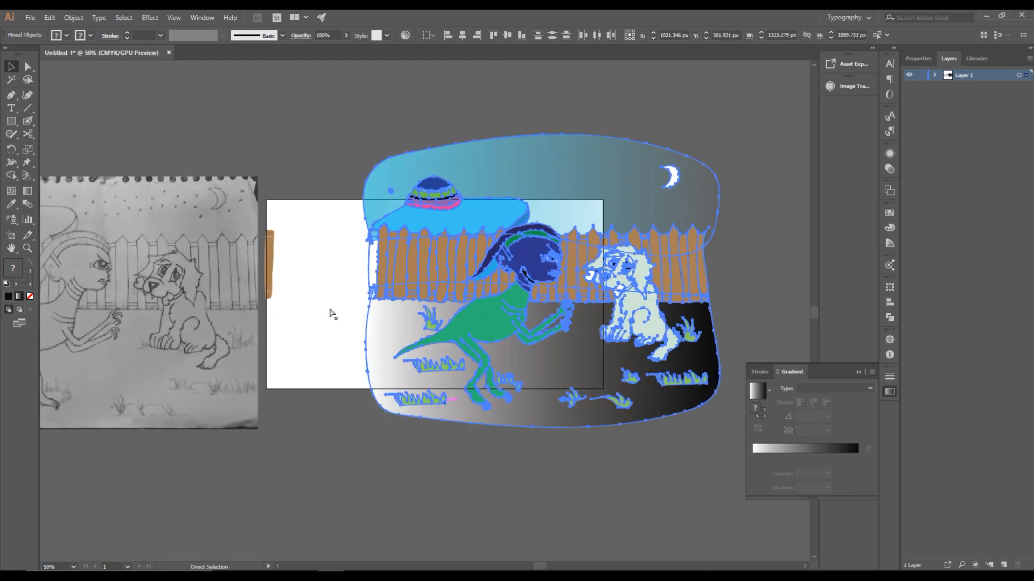
{"action": "key", "text": "ctrl+z"}
- Select the entire coloured scene and move it off the artboard onto the grey pasteboard
{"action": "left_click_drag", "start_coordinate": [237, 114], "coordinate": [374, 460]}
{"action": "left_click_drag", "start_coordinate": [262, 119], "coordinate": [639, 452]}
{"action": "left_click_drag", "start_coordinate": [377, 323], "coordinate": [576, 325]}
{"action": "left_click_drag", "start_coordinate": [326, 373], "coordinate": [149, 331]}
{"action": "left_click_drag", "start_coordinate": [291, 312], "coordinate": [456, 365]}
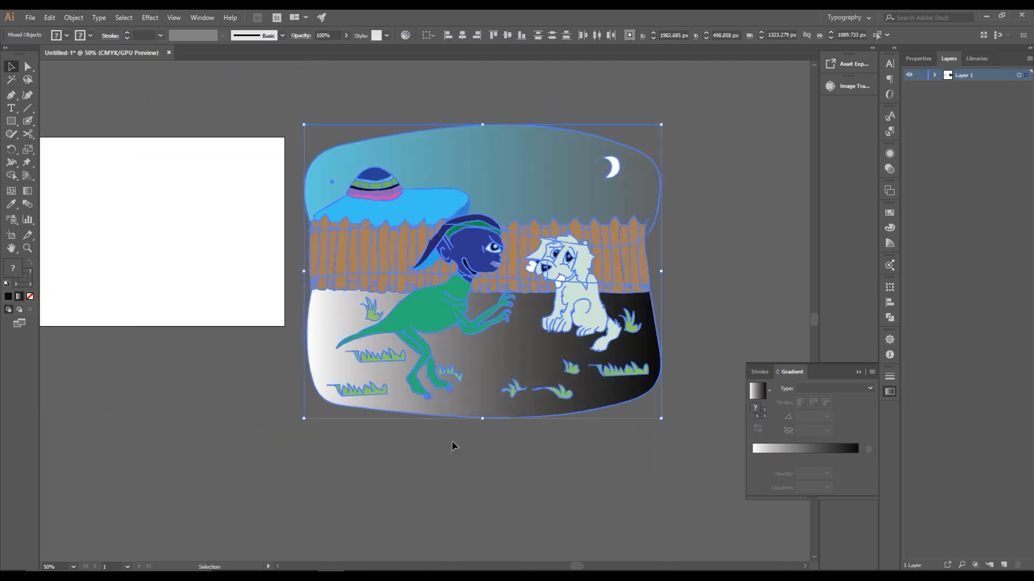
- Recolour the sky gradient with dark blue at its start, blue at its end and the transparent stop midway
{"action": "key", "text": "a"}
{"action": "left_click", "coordinate": [500, 174]}
{"action": "double_click", "coordinate": [752, 458]}
{"action": "left_click_drag", "start_coordinate": [776, 422], "coordinate": [809, 423]}
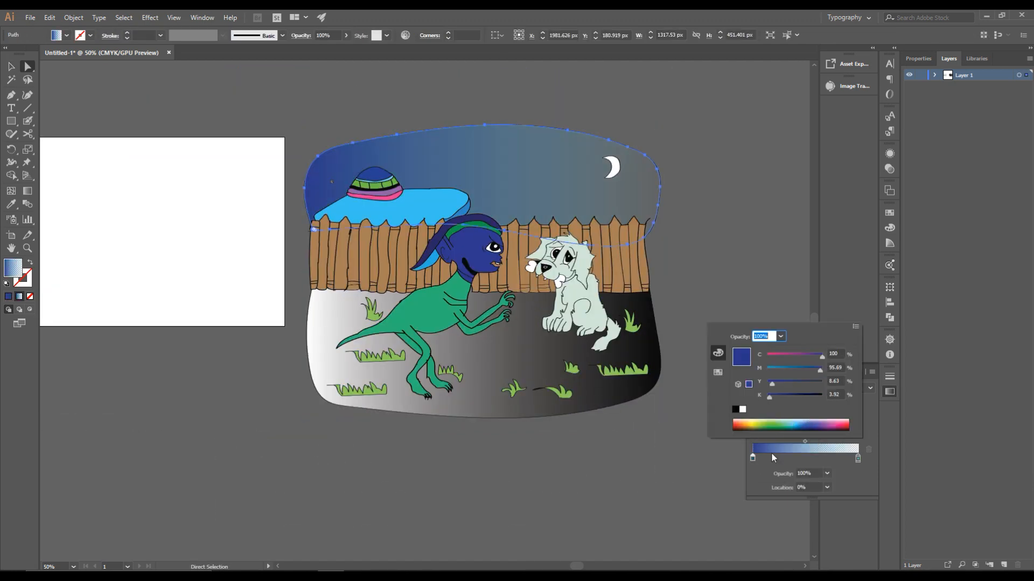
{"action": "left_click_drag", "start_coordinate": [771, 457], "coordinate": [821, 461]}
{"action": "left_click_drag", "start_coordinate": [857, 459], "coordinate": [804, 461]}
{"action": "left_click_drag", "start_coordinate": [820, 459], "coordinate": [859, 460]}
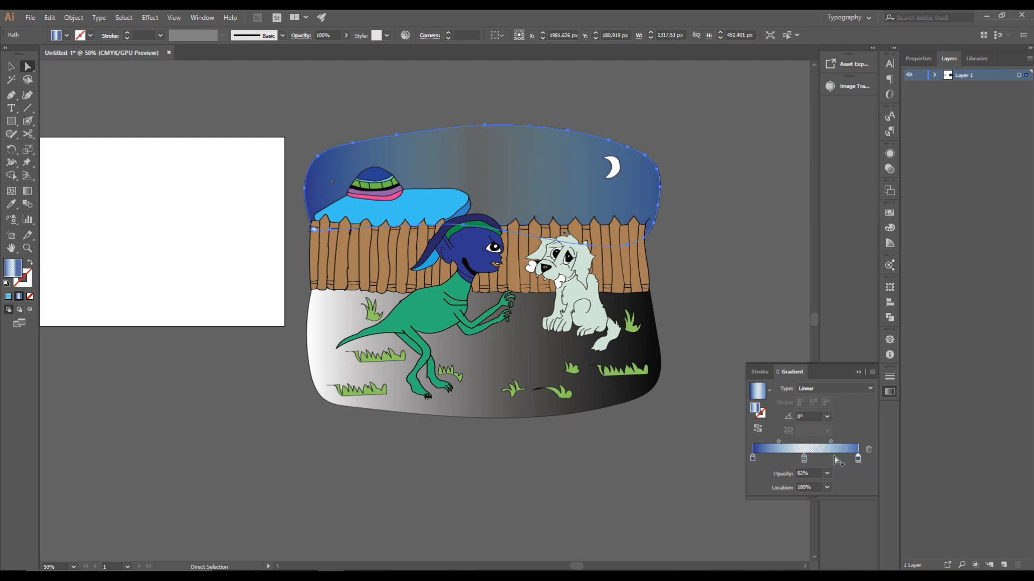
- Set the sky gradient's angle to -94° and remove its transparent stop, keeping only blue stops
{"action": "scroll", "coordinate": [817, 417], "scroll_direction": "down", "scroll_amount": 20}
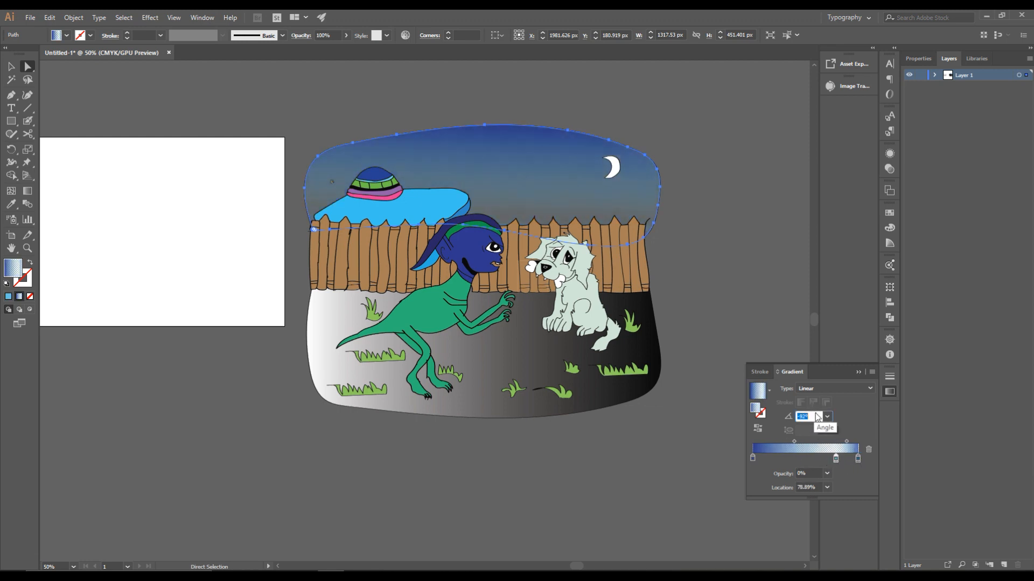
{"action": "left_click_drag", "start_coordinate": [752, 459], "coordinate": [789, 461]}
{"action": "mouse_move", "coordinate": [858, 460]}
{"action": "left_mouse_down"}
{"action": "mouse_move", "coordinate": [755, 467]}
{"action": "mouse_move", "coordinate": [858, 461]}
{"action": "left_mouse_up"}
{"action": "left_click", "coordinate": [868, 450]}
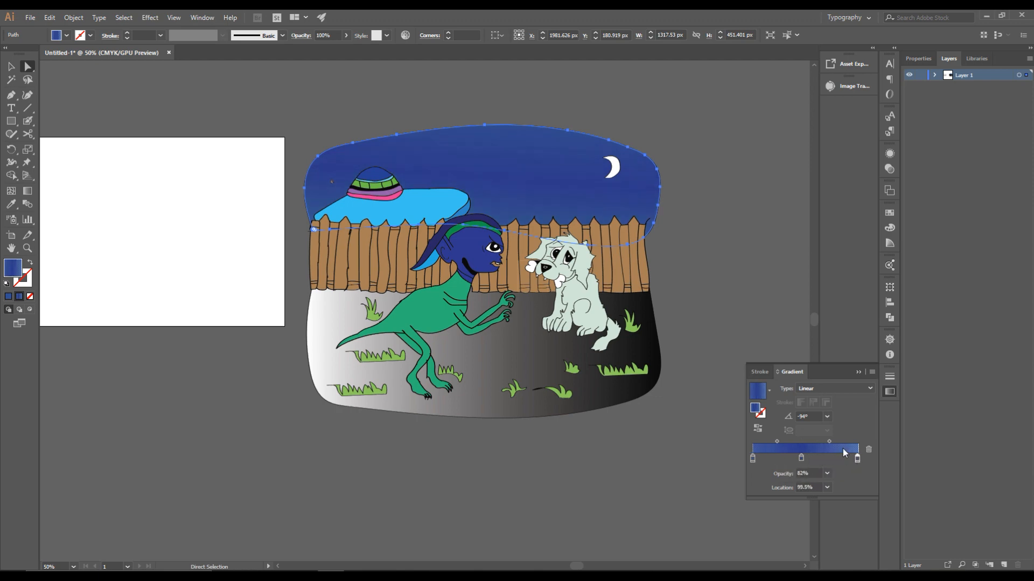
- Duplicate the small white star beside the saucer and spread the copies over the sky around the saucer
{"action": "scroll", "coordinate": [343, 180], "scroll_direction": "up", "scroll_amount": 4}
{"action": "left_click", "coordinate": [290, 202]}
{"action": "key", "text": "v"}
{"action": "left_click", "coordinate": [291, 202]}
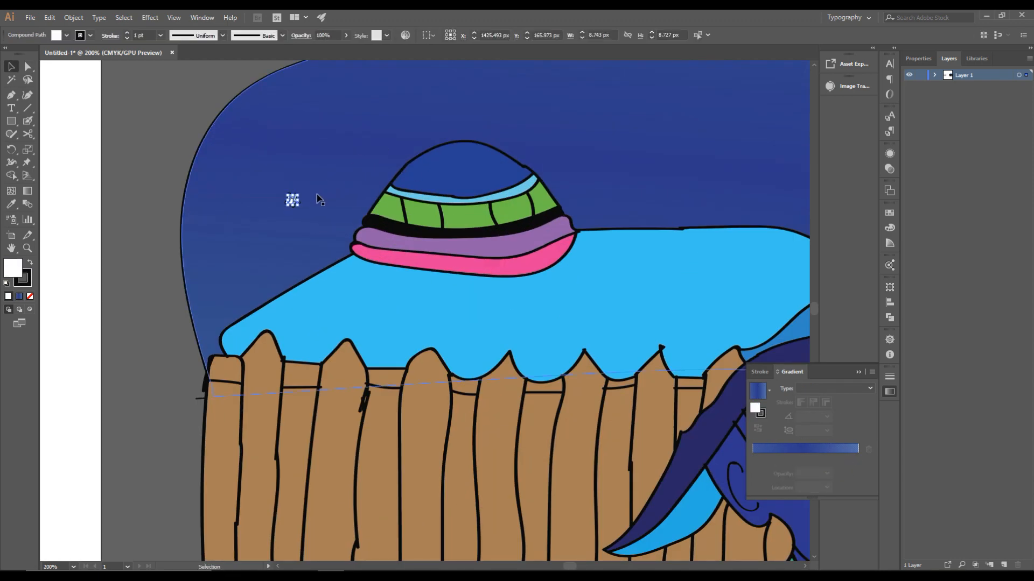
{"action": "left_click_drag", "start_coordinate": [291, 201], "coordinate": [358, 108]}
{"action": "left_click_drag", "start_coordinate": [464, 125], "coordinate": [233, 236]}
{"action": "left_click_drag", "start_coordinate": [127, 219], "coordinate": [297, 186]}
{"action": "left_click_drag", "start_coordinate": [297, 185], "coordinate": [343, 212]}
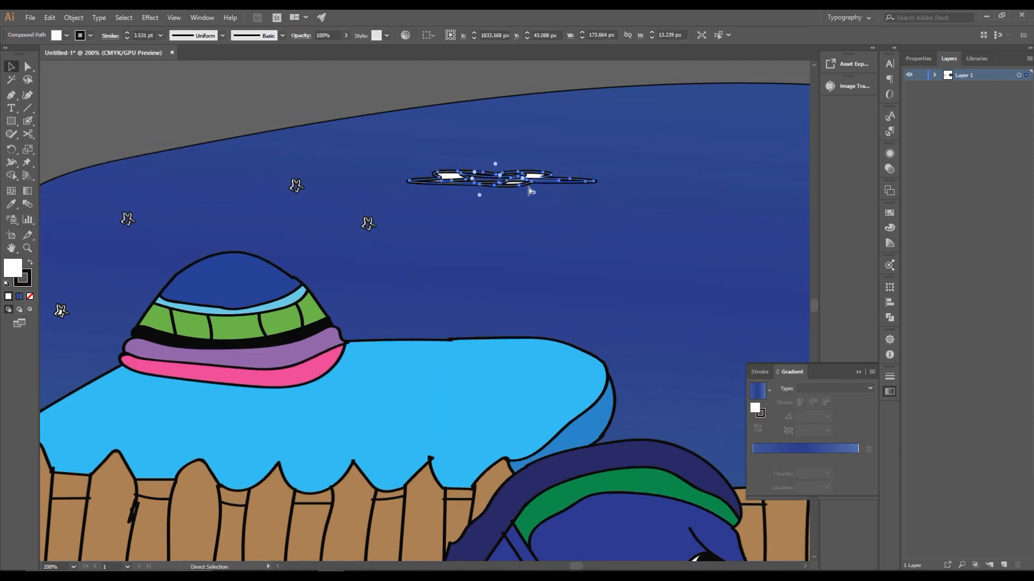
- Scatter further star copies across the middle of the sky towards the moon
{"action": "left_click_drag", "start_coordinate": [656, 203], "coordinate": [334, 235]}
{"action": "left_click_drag", "start_coordinate": [337, 196], "coordinate": [367, 257]}
{"action": "left_click_drag", "start_coordinate": [367, 257], "coordinate": [455, 170]}
{"action": "left_click_drag", "start_coordinate": [455, 171], "coordinate": [486, 279]}
{"action": "left_click_drag", "start_coordinate": [486, 279], "coordinate": [568, 186]}
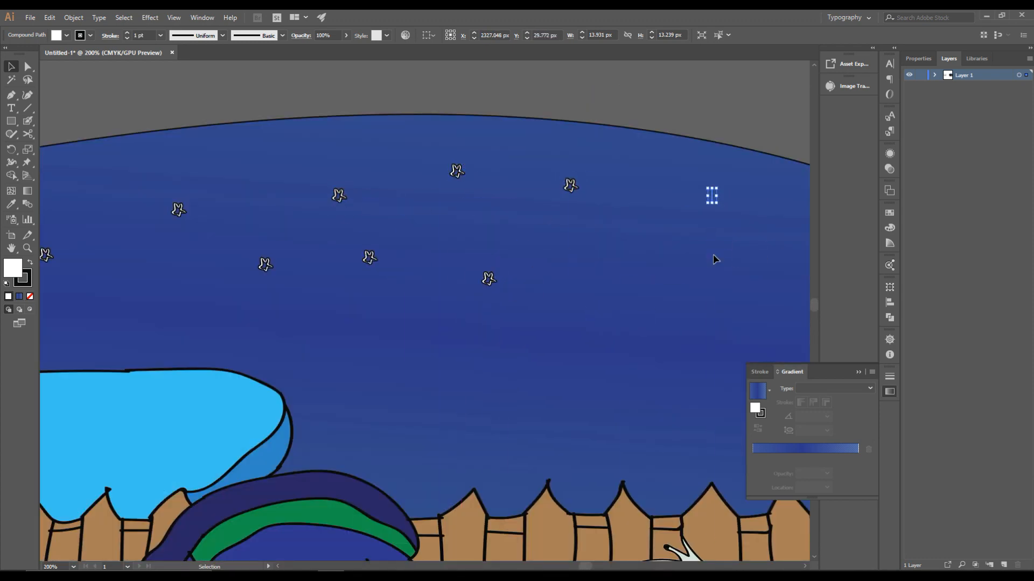
{"action": "left_click_drag", "start_coordinate": [713, 198], "coordinate": [609, 279]}
{"action": "left_click_drag", "start_coordinate": [609, 279], "coordinate": [690, 261]}
{"action": "left_click_drag", "start_coordinate": [690, 261], "coordinate": [738, 223]}
{"action": "left_click_drag", "start_coordinate": [361, 232], "coordinate": [356, 228]}
{"action": "left_click", "coordinate": [369, 208]}
- Fill the moon with a radial gradient made only of white stops
{"action": "scroll", "coordinate": [369, 207], "scroll_direction": "down", "scroll_amount": 3}
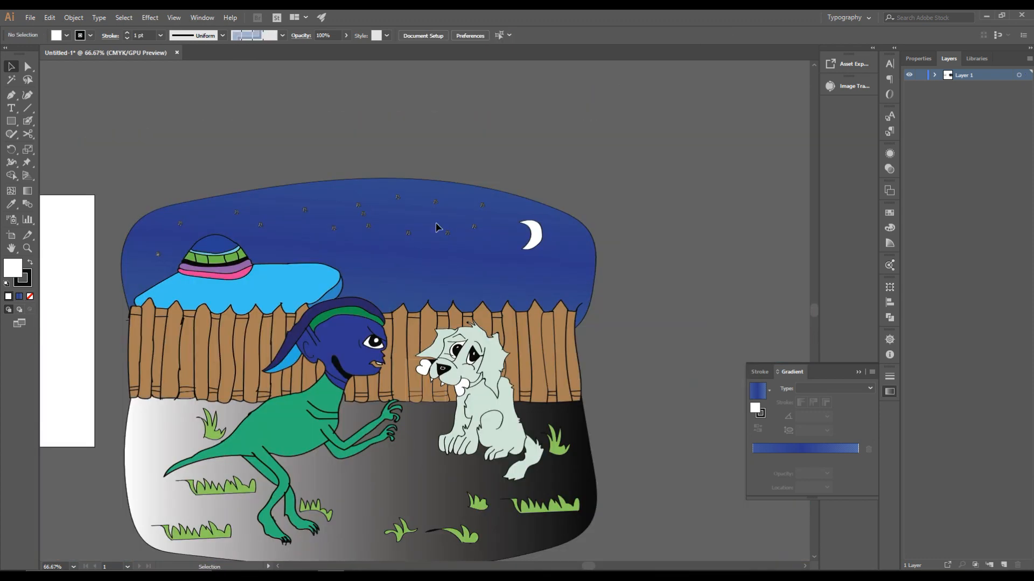
{"action": "scroll", "coordinate": [527, 224], "scroll_direction": "up", "scroll_amount": 3}
{"action": "scroll", "coordinate": [519, 223], "scroll_direction": "down", "scroll_amount": 4}
{"action": "scroll", "coordinate": [347, 199], "scroll_direction": "up", "scroll_amount": 1}
{"action": "scroll", "coordinate": [589, 238], "scroll_direction": "up", "scroll_amount": 3}
{"action": "left_click", "coordinate": [585, 253]}
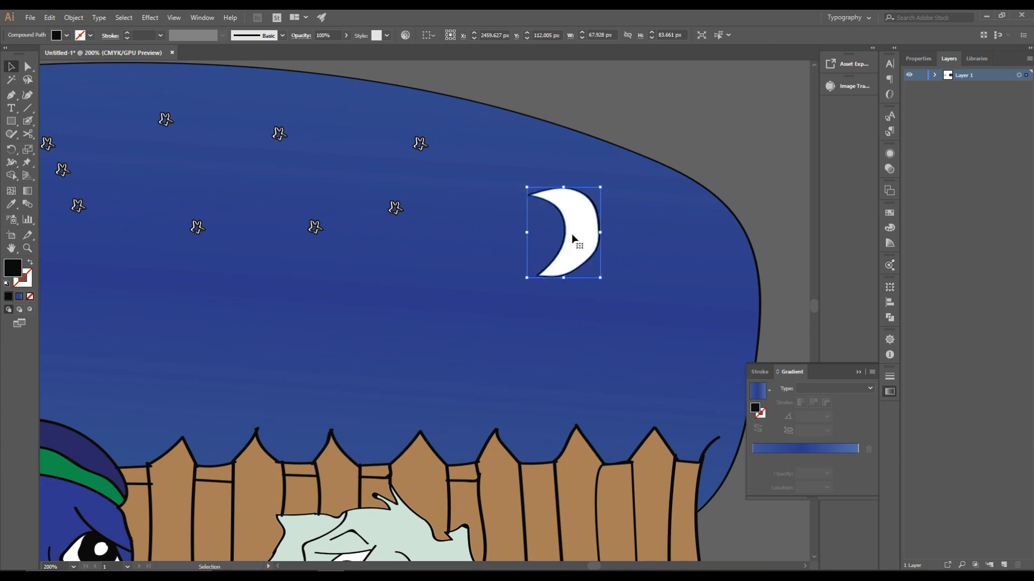
{"action": "left_click", "coordinate": [757, 390]}
{"action": "double_click", "coordinate": [858, 459]}
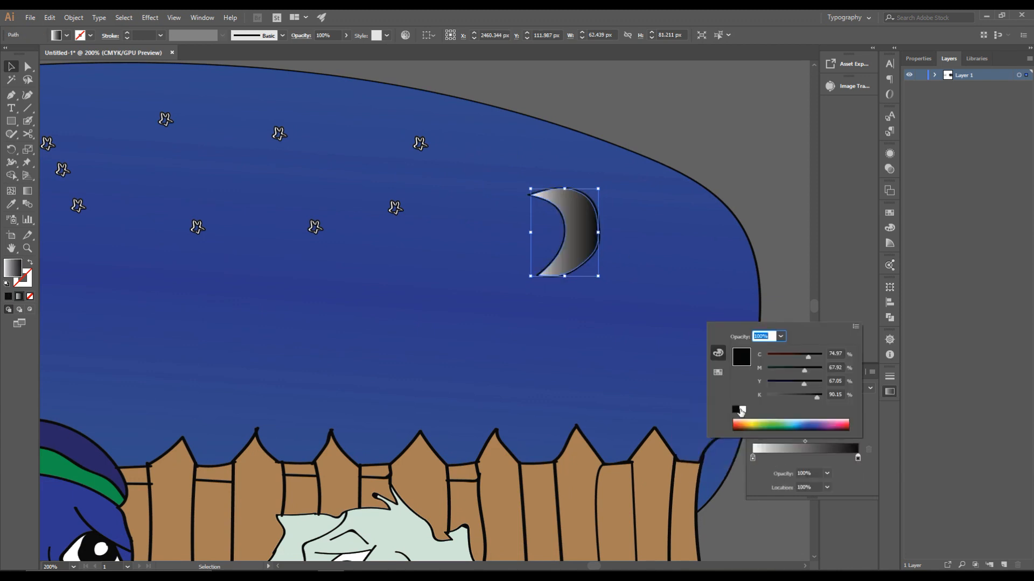
{"action": "left_click", "coordinate": [848, 423]}
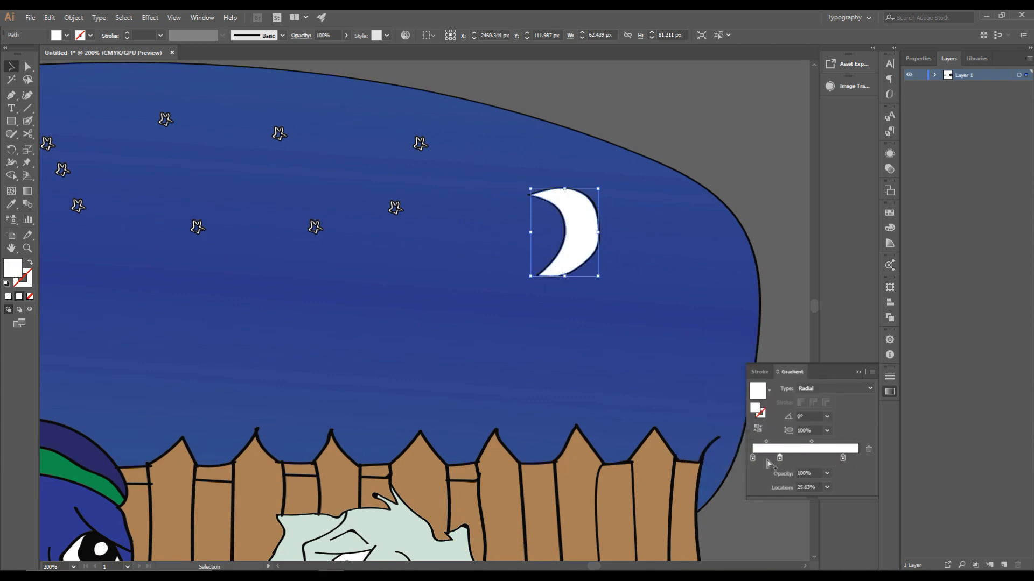
{"action": "left_click", "coordinate": [744, 165]}
{"action": "scroll", "coordinate": [724, 181], "scroll_direction": "up", "scroll_amount": 2}
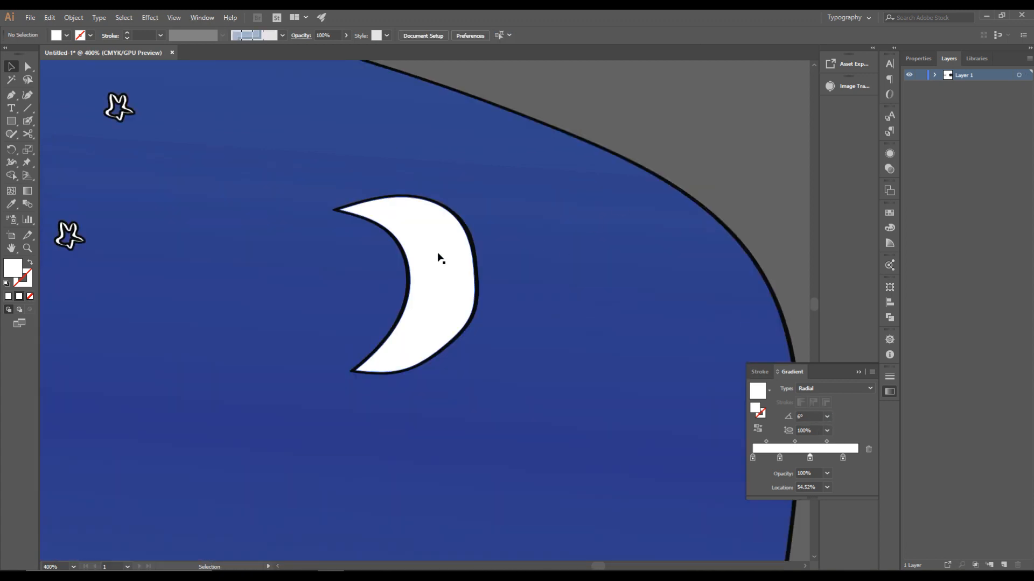
- Duplicate the white moon, send the copy behind the moon's outline and offset it slightly from the original
{"action": "key", "text": "ctrl+x"}
{"action": "key", "text": "ctrl+v"}
{"action": "right_click", "coordinate": [445, 270]}
{"action": "left_click_drag", "start_coordinate": [376, 176], "coordinate": [401, 203]}
{"action": "right_click", "coordinate": [401, 203]}
{"action": "mouse_move", "coordinate": [464, 309]}
{"action": "left_click", "coordinate": [523, 309]}
{"action": "left_click_drag", "start_coordinate": [488, 307], "coordinate": [483, 273]}
- Apply a Gaussian Blur with a radius of 93.8 pixels to the moon copy to form a soft glow
{"action": "left_click", "coordinate": [149, 19]}
{"action": "left_click", "coordinate": [339, 36]}
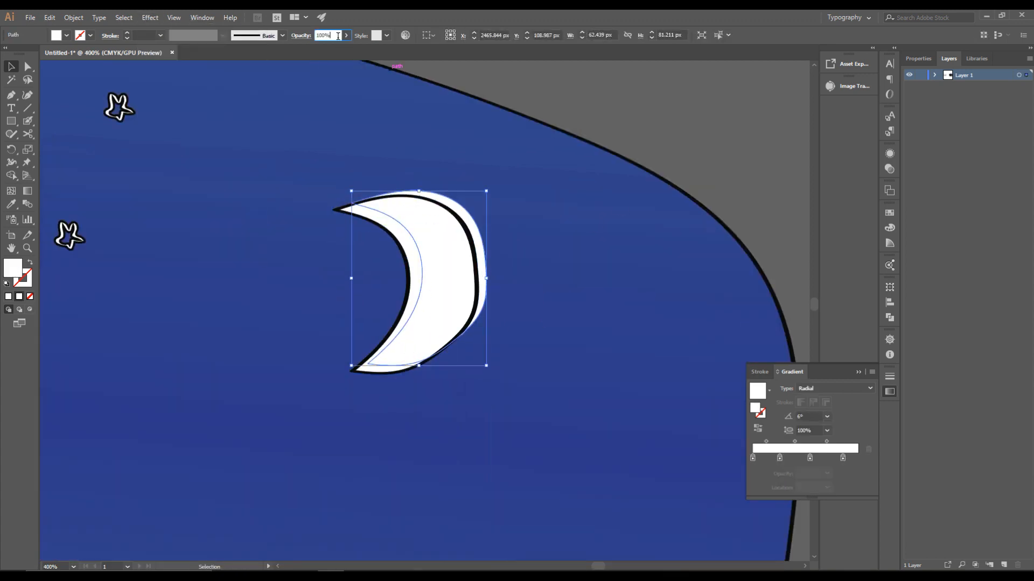
{"action": "left_click", "coordinate": [151, 19]}
{"action": "mouse_move", "coordinate": [178, 199]}
{"action": "left_click", "coordinate": [294, 199]}
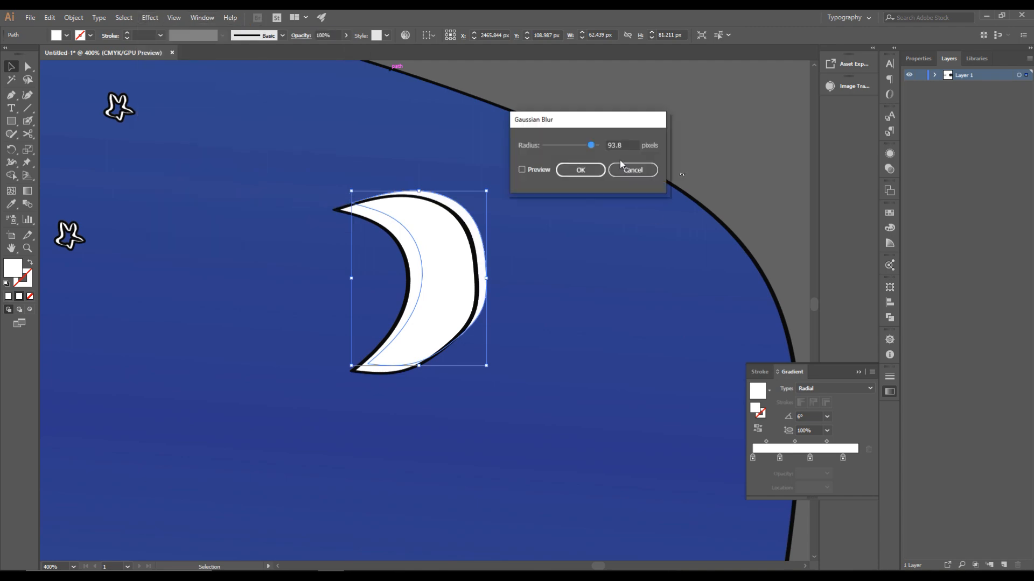
{"action": "left_click", "coordinate": [522, 168]}
{"action": "left_click", "coordinate": [596, 169]}
{"action": "left_click", "coordinate": [623, 261]}
{"action": "scroll", "coordinate": [624, 256], "scroll_direction": "down", "scroll_amount": 3}
{"action": "scroll", "coordinate": [625, 256], "scroll_direction": "down", "scroll_amount": 2}
{"action": "scroll", "coordinate": [629, 284], "scroll_direction": "up", "scroll_amount": 3}
{"action": "scroll", "coordinate": [631, 269], "scroll_direction": "down", "scroll_amount": 3}
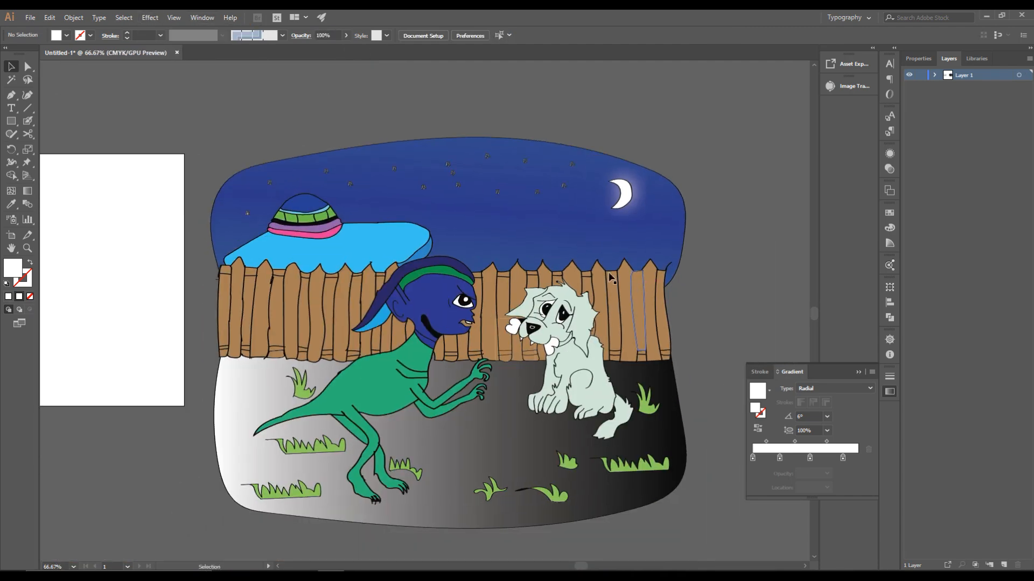
- Remove the black stroke from the small stars beside the moon so they are plain white
{"action": "scroll", "coordinate": [577, 156], "scroll_direction": "up", "scroll_amount": 2}
{"action": "left_click", "coordinate": [554, 234]}
{"action": "scroll", "coordinate": [556, 235], "scroll_direction": "up", "scroll_amount": 2}
{"action": "left_click", "coordinate": [448, 198]}
{"action": "scroll", "coordinate": [449, 204], "scroll_direction": "down", "scroll_amount": 2}
{"action": "left_click", "coordinate": [493, 220]}
{"action": "left_click_drag", "start_coordinate": [519, 240], "coordinate": [476, 223]}
{"action": "scroll", "coordinate": [626, 259], "scroll_direction": "down", "scroll_amount": 1}
{"action": "left_click", "coordinate": [433, 182]}
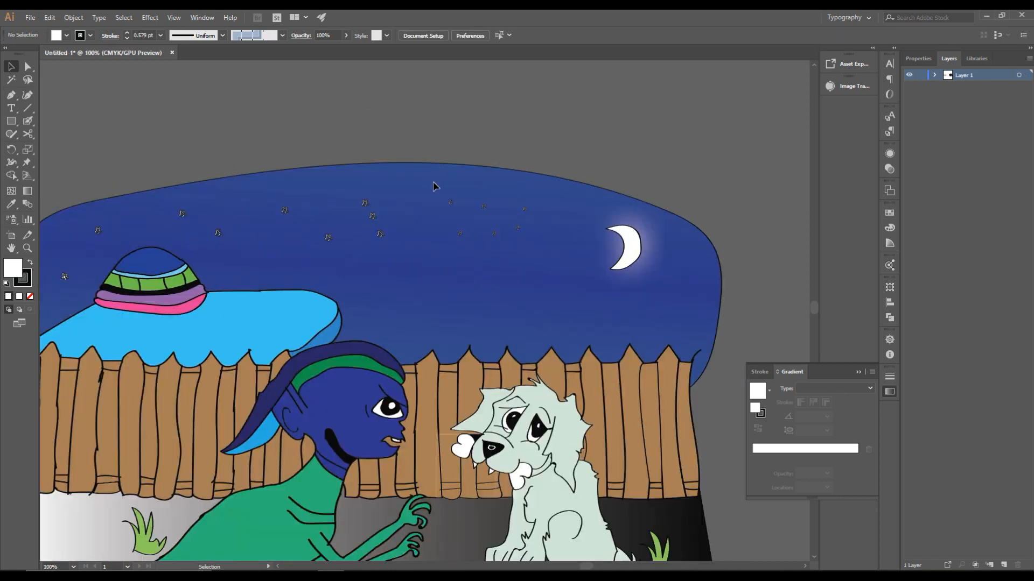
{"action": "left_click", "coordinate": [451, 203]}
{"action": "left_click", "coordinate": [90, 36], "text": "shift"}
{"action": "left_click", "coordinate": [8, 112]}
{"action": "left_click", "coordinate": [430, 180]}
{"action": "scroll", "coordinate": [489, 189], "scroll_direction": "down", "scroll_amount": 2}
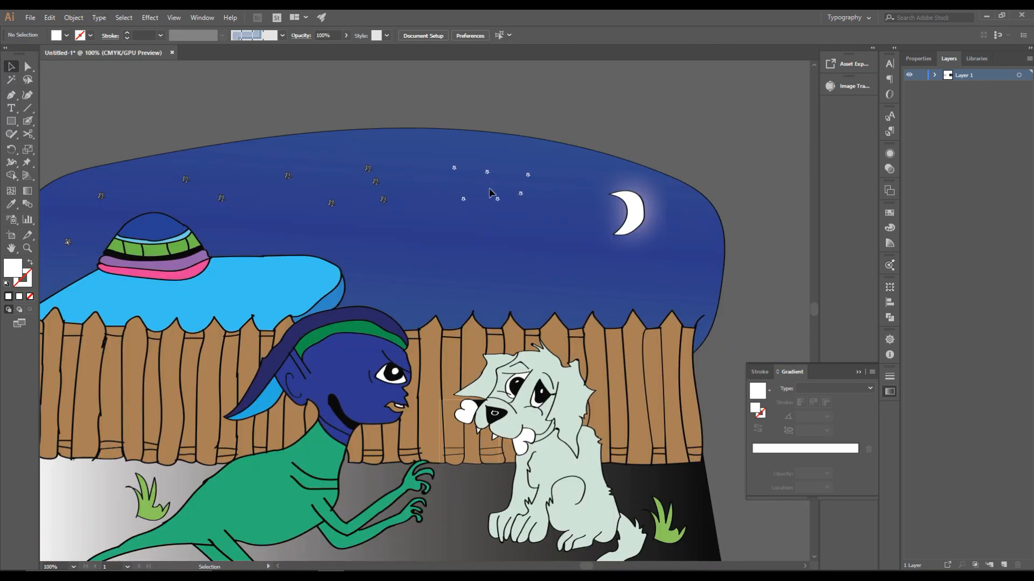
- Remove the stroke from all the stars around and above the saucer
{"action": "left_click", "coordinate": [352, 192]}
{"action": "left_click", "coordinate": [220, 180], "text": "shift"}
{"action": "left_click", "coordinate": [163, 193], "text": "shift"}
{"action": "left_click", "coordinate": [90, 36], "text": "shift"}
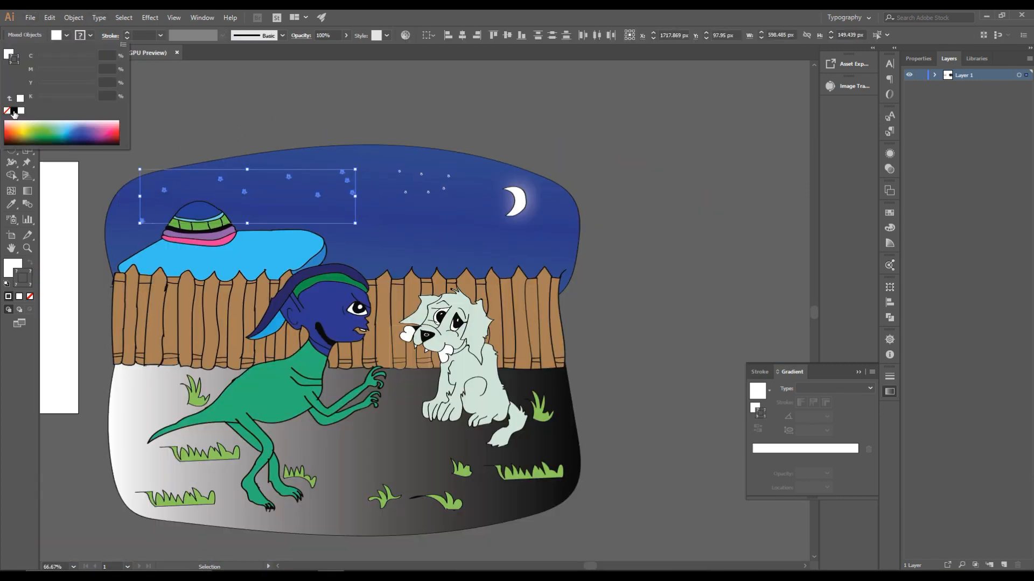
{"action": "left_click", "coordinate": [7, 112]}
{"action": "left_click", "coordinate": [182, 119]}
- Duplicate one of the larger white stars and place the copies in the sky between the saucer and the moon
{"action": "scroll", "coordinate": [269, 161], "scroll_direction": "down", "scroll_amount": 2}
{"action": "scroll", "coordinate": [328, 188], "scroll_direction": "up", "scroll_amount": 2}
{"action": "left_click", "coordinate": [289, 163]}
{"action": "scroll", "coordinate": [286, 157], "scroll_direction": "up", "scroll_amount": 2}
{"action": "left_click_drag", "start_coordinate": [291, 167], "coordinate": [513, 229]}
{"action": "scroll", "coordinate": [561, 112], "scroll_direction": "down", "scroll_amount": 3}
{"action": "left_click", "coordinate": [502, 88]}
{"action": "scroll", "coordinate": [558, 120], "scroll_direction": "down", "scroll_amount": 2}
{"action": "left_click", "coordinate": [587, 172]}
{"action": "left_click_drag", "start_coordinate": [546, 151], "coordinate": [412, 172]}
{"action": "scroll", "coordinate": [511, 125], "scroll_direction": "up", "scroll_amount": 4}
- Search Adobe Color Themes for "ufo" and use the UFO theme to fill the saucer's wide disc blue and its rim off-white
{"action": "left_click", "coordinate": [858, 372]}
{"action": "left_click", "coordinate": [889, 265]}
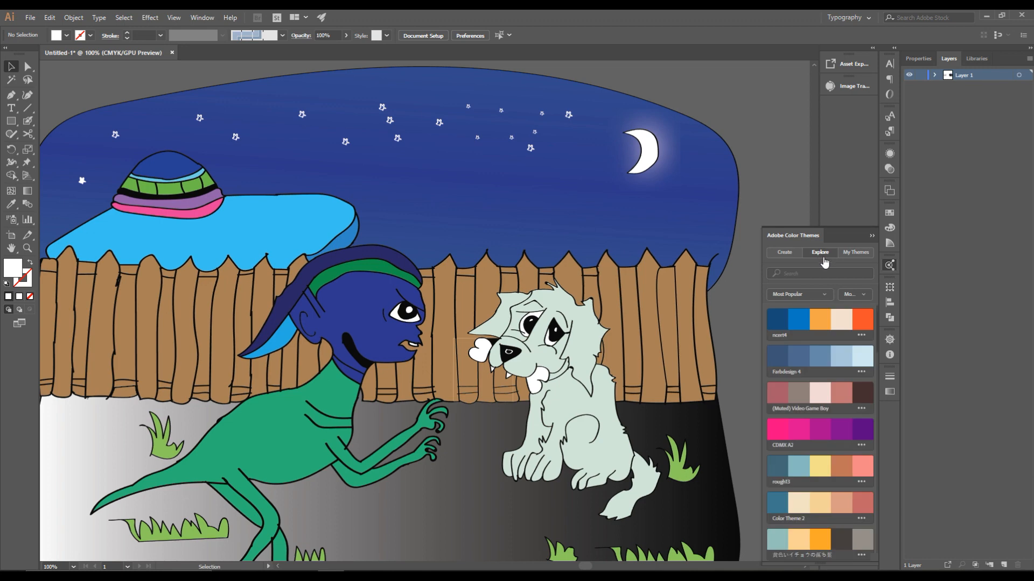
{"action": "type", "text": "o"}
{"action": "key", "text": "Return"}
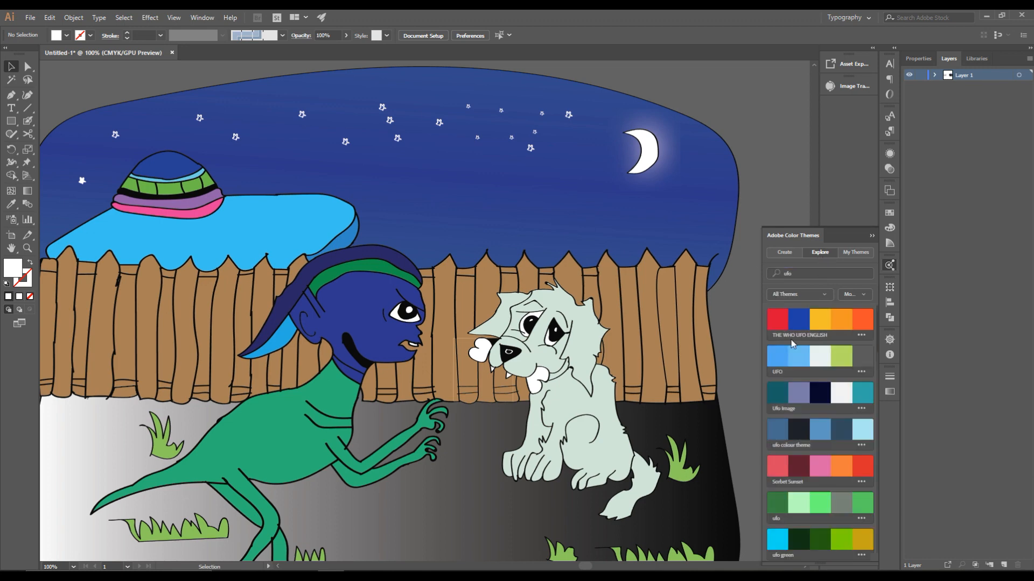
{"action": "left_click", "coordinate": [769, 356]}
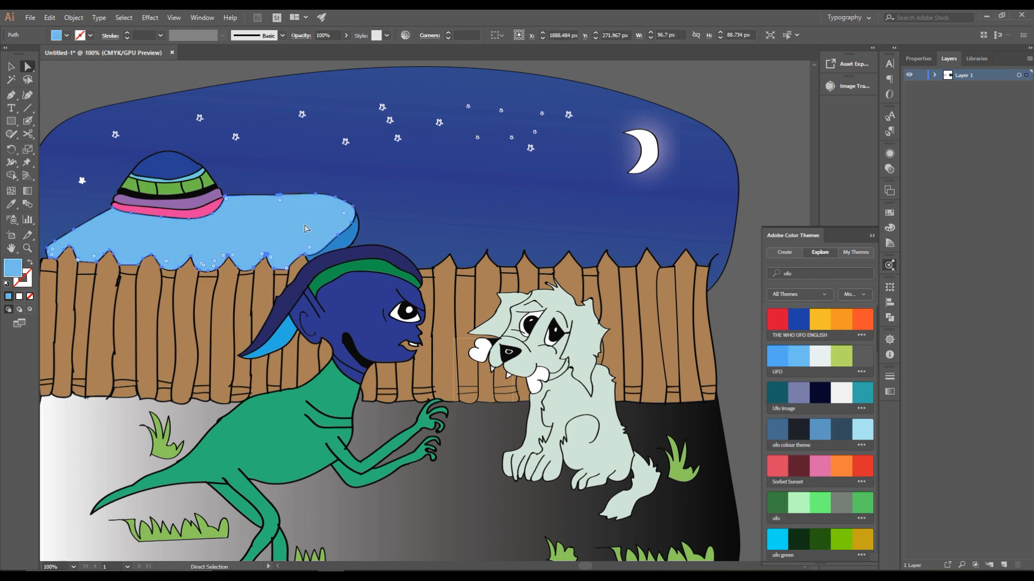
{"action": "left_click", "coordinate": [841, 356]}
{"action": "left_click", "coordinate": [775, 356]}
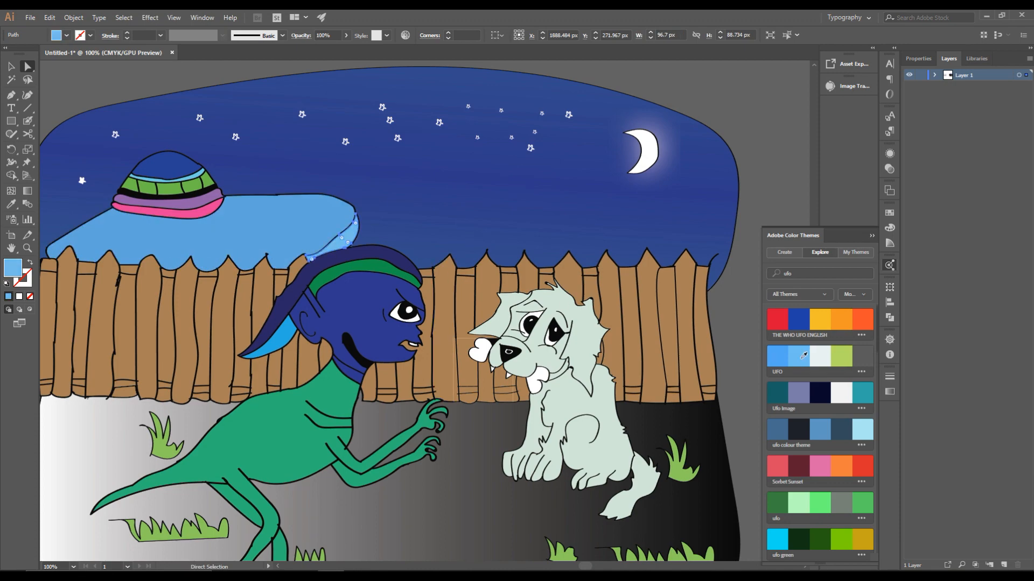
{"action": "left_click", "coordinate": [824, 356]}
- Fill the saucer's pink band with the UFO theme's yellow-green and the purple band and dome with its off-white
{"action": "left_click", "coordinate": [181, 213]}
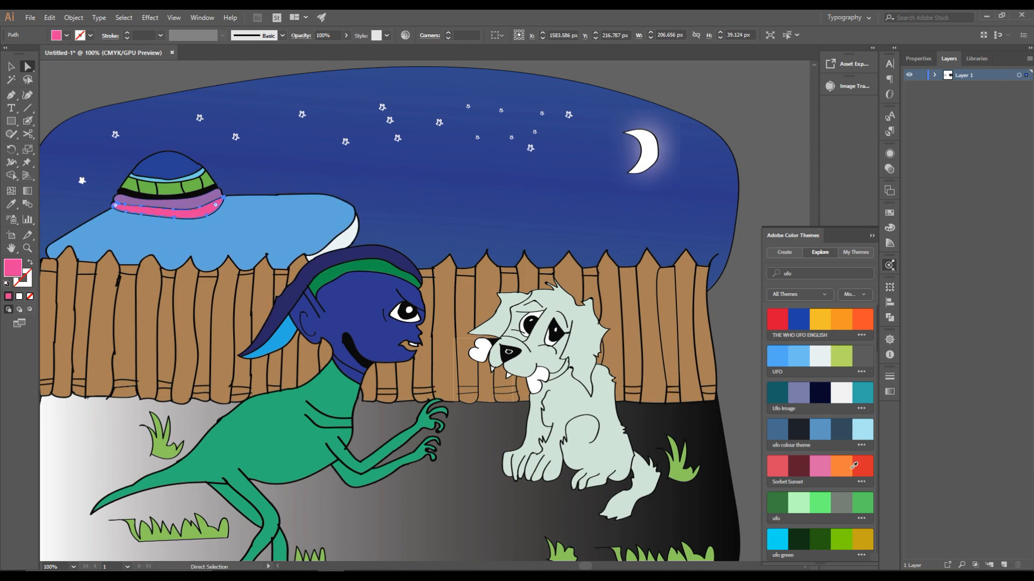
{"action": "left_click", "coordinate": [845, 352]}
{"action": "left_click", "coordinate": [191, 202]}
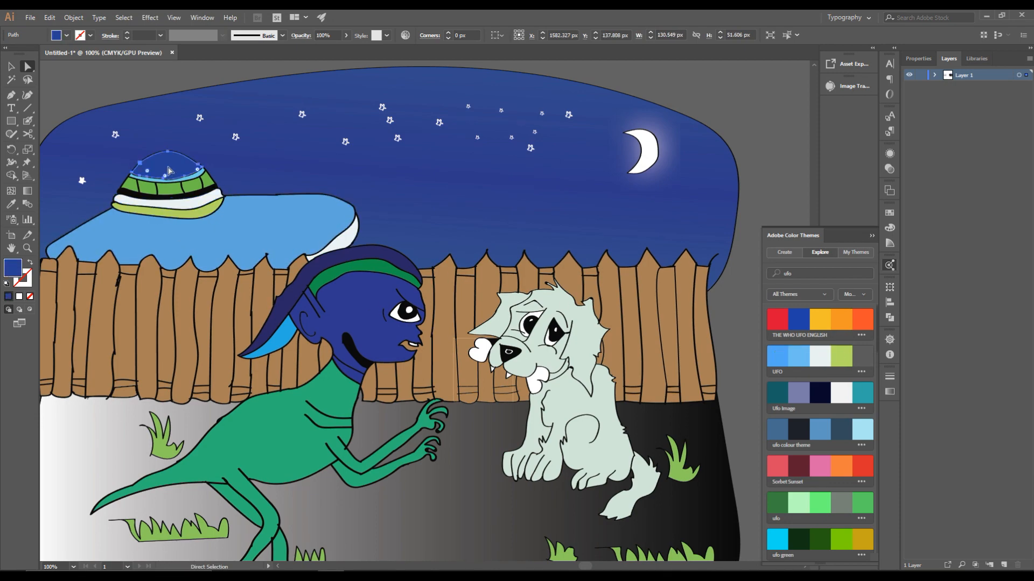
{"action": "left_click", "coordinate": [824, 353]}
- Select the five window panels around the saucer and fill them with the UFO theme's yellow-green
{"action": "left_click", "coordinate": [168, 189]}
{"action": "left_click", "coordinate": [191, 187], "text": "shift"}
{"action": "left_click", "coordinate": [207, 181], "text": "shift"}
{"action": "left_click", "coordinate": [147, 187], "text": "shift"}
{"action": "left_click", "coordinate": [131, 185], "text": "shift"}
{"action": "left_click", "coordinate": [801, 355]}
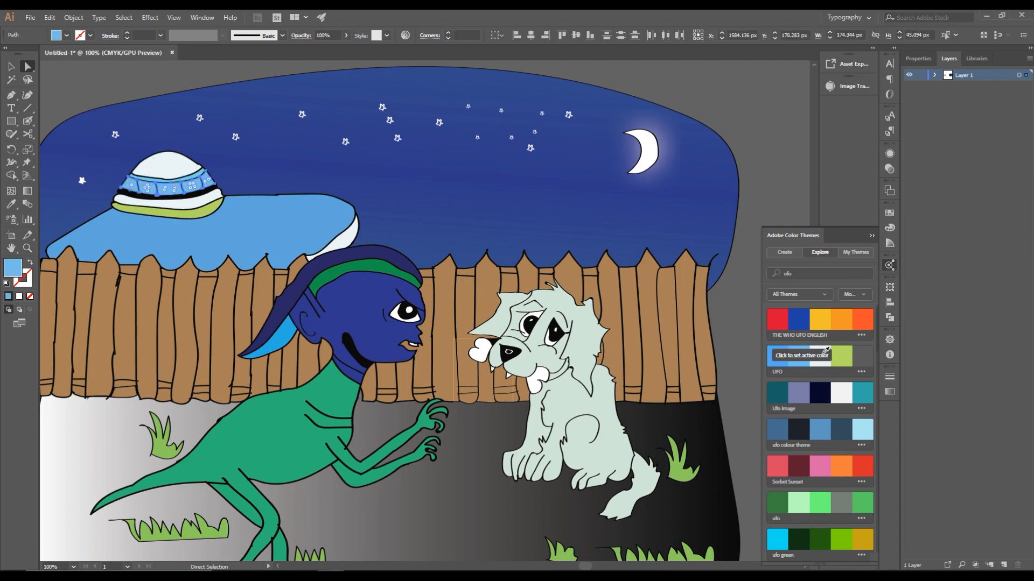
{"action": "left_click", "coordinate": [840, 354]}
- Fill the thin light-blue band below the saucer's dome with the dark colour sampled from the saucer's dark stripe
{"action": "left_click", "coordinate": [203, 173]}
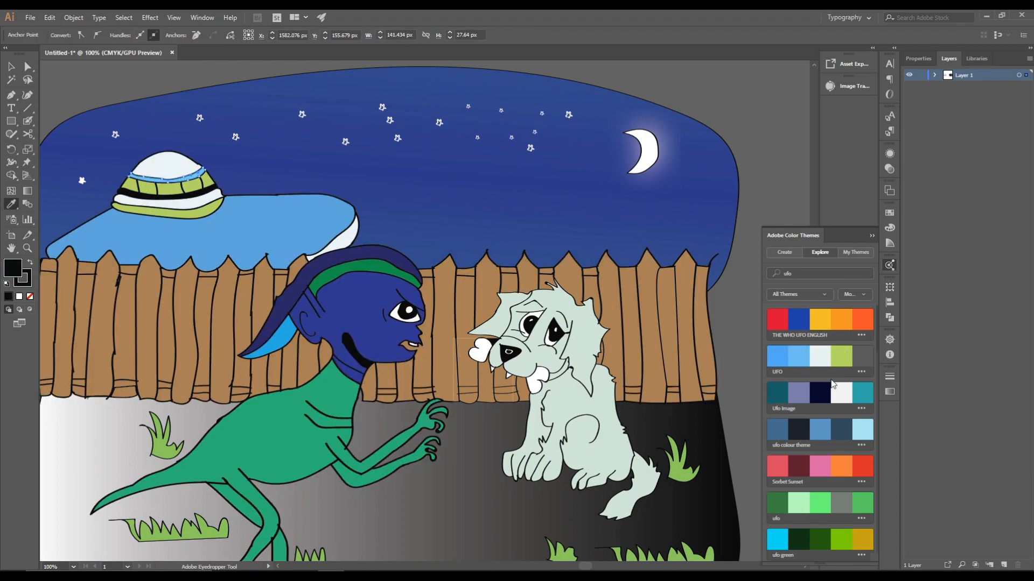
{"action": "scroll", "coordinate": [303, 209], "scroll_direction": "left", "scroll_amount": 2}
{"action": "scroll", "coordinate": [218, 215], "scroll_direction": "up", "scroll_amount": 3}
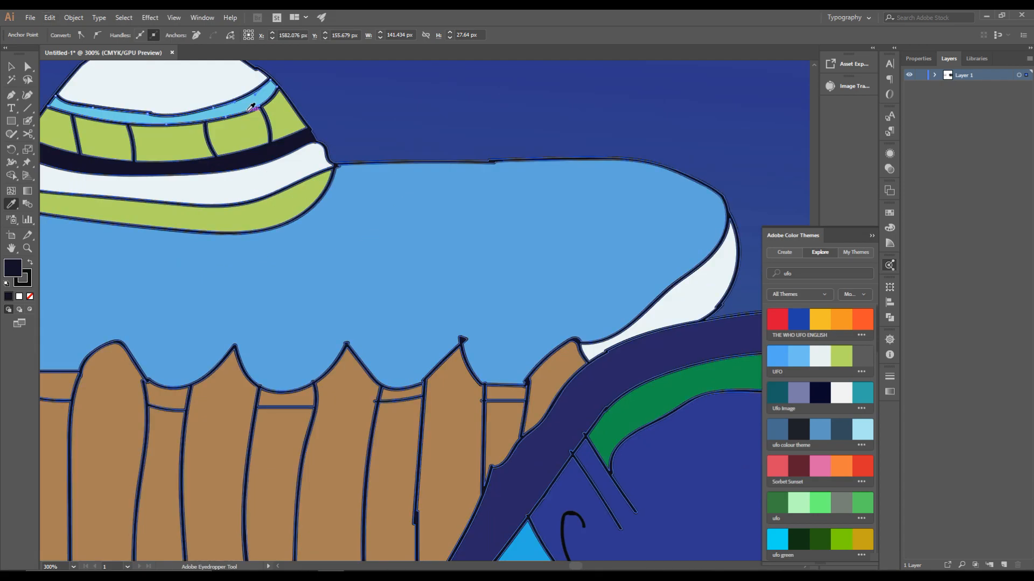
{"action": "key", "text": "v"}
{"action": "left_click", "coordinate": [254, 105]}
{"action": "key", "text": "i"}
{"action": "left_click", "coordinate": [253, 154]}
{"action": "scroll", "coordinate": [289, 197], "scroll_direction": "down", "scroll_amount": 3}
{"action": "key", "text": "v"}
{"action": "left_click", "coordinate": [330, 220]}
{"action": "scroll", "coordinate": [330, 220], "scroll_direction": "down", "scroll_amount": 1}
{"action": "left_click", "coordinate": [435, 197]}
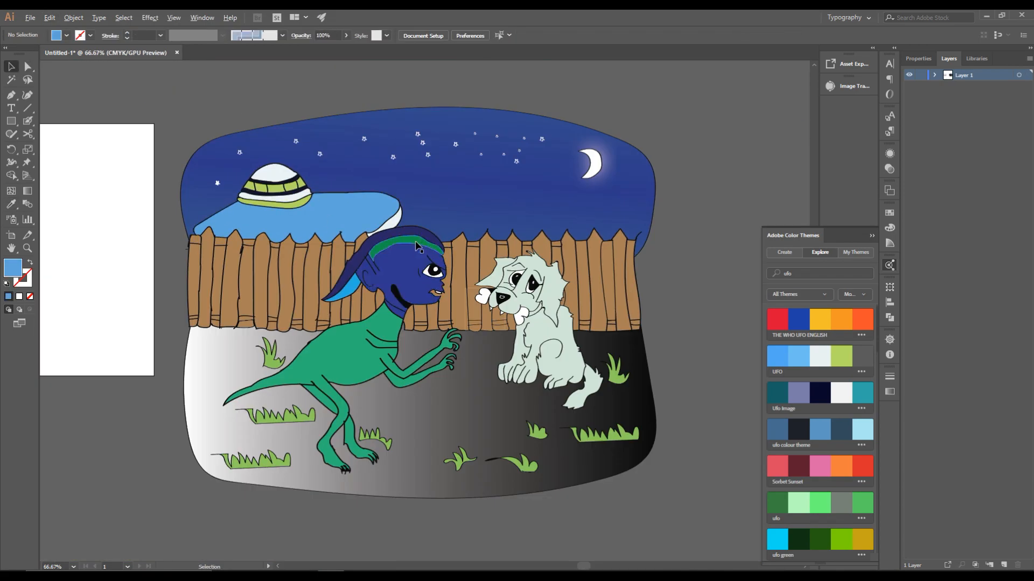
- Search the colour themes for "alien" and select the creature's green body
{"action": "scroll", "coordinate": [435, 198], "scroll_direction": "up", "scroll_amount": 1}
{"action": "left_click", "coordinate": [802, 270]}
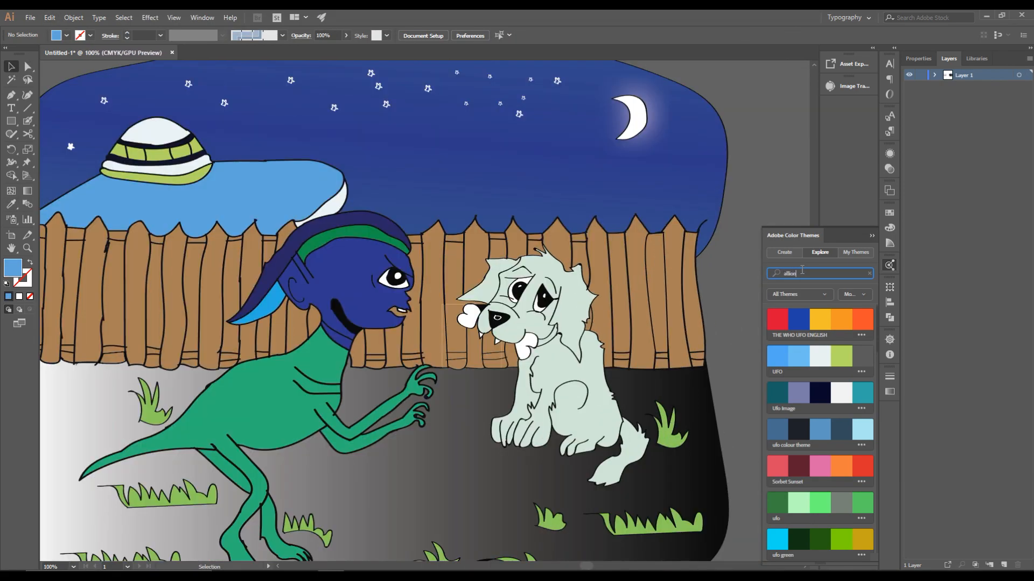
{"action": "key", "text": "Return"}
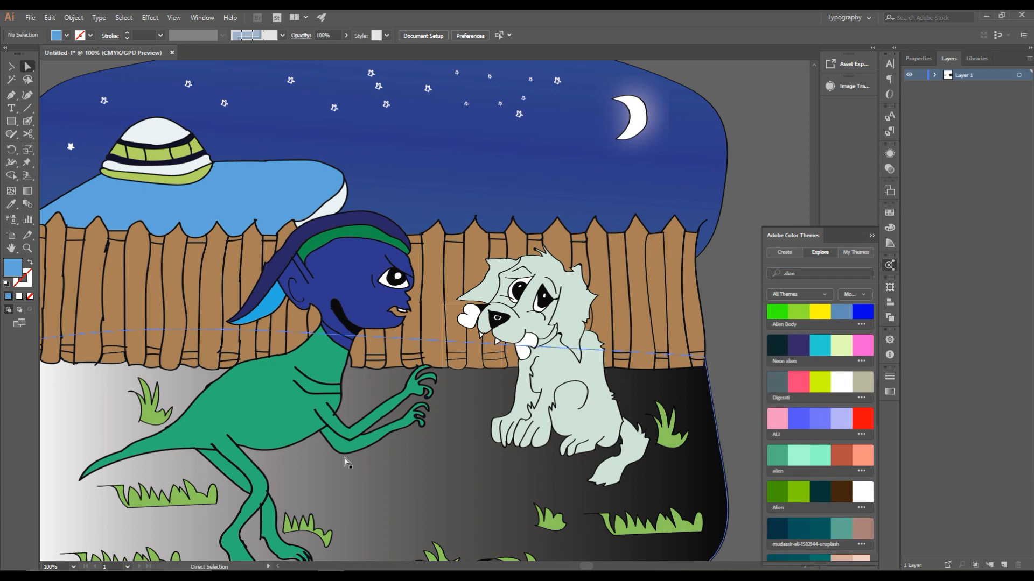
{"action": "left_click", "coordinate": [277, 411]}
- Try colours from several alien themes on the creature's body, including purple and dark teal
{"action": "left_click", "coordinate": [805, 385]}
{"action": "left_click", "coordinate": [819, 385]}
{"action": "left_click", "coordinate": [821, 423]}
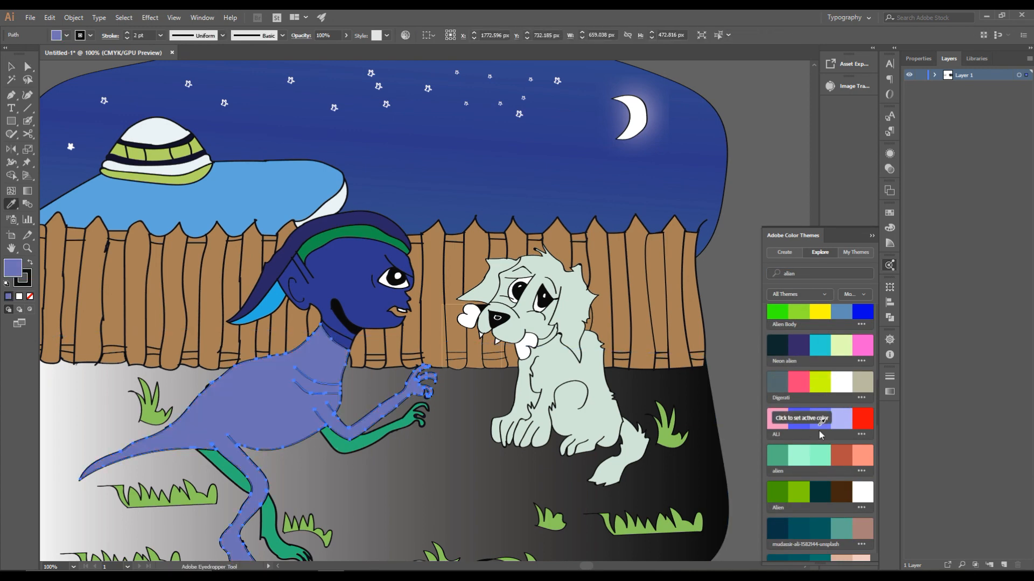
{"action": "scroll", "coordinate": [818, 358], "scroll_direction": "down", "scroll_amount": 2}
{"action": "left_click", "coordinate": [781, 330]}
{"action": "scroll", "coordinate": [786, 334], "scroll_direction": "down", "scroll_amount": 2}
{"action": "left_click", "coordinate": [791, 318]}
{"action": "scroll", "coordinate": [823, 359], "scroll_direction": "down", "scroll_amount": 2}
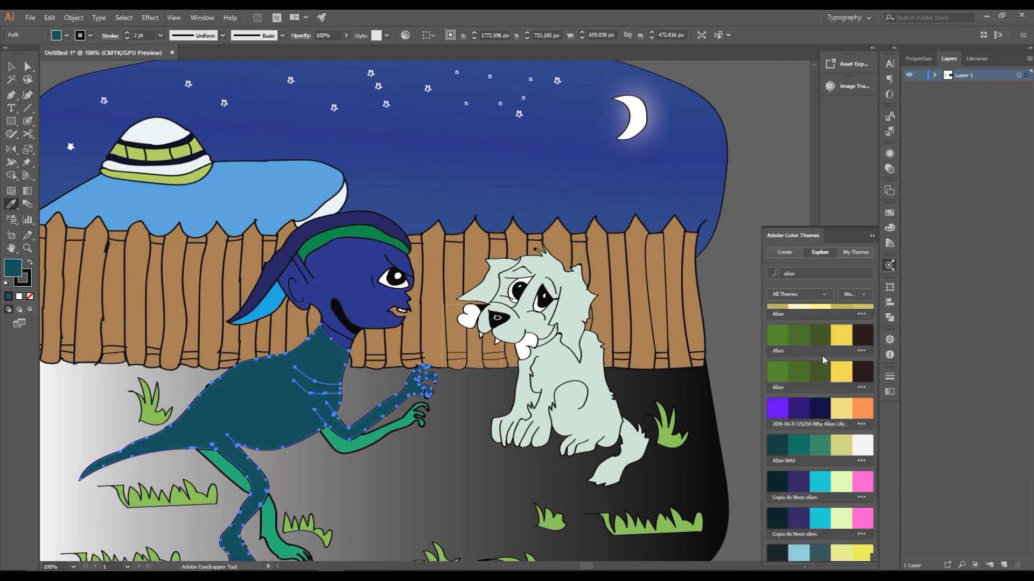
{"action": "scroll", "coordinate": [823, 360], "scroll_direction": "down", "scroll_amount": 2}
{"action": "left_click", "coordinate": [798, 318]}
{"action": "scroll", "coordinate": [795, 323], "scroll_direction": "down", "scroll_amount": 2}
{"action": "left_click", "coordinate": [780, 342]}
- Fill the creature's body and its far arm and leg with the alien theme's dark red
{"action": "left_click", "coordinate": [860, 342]}
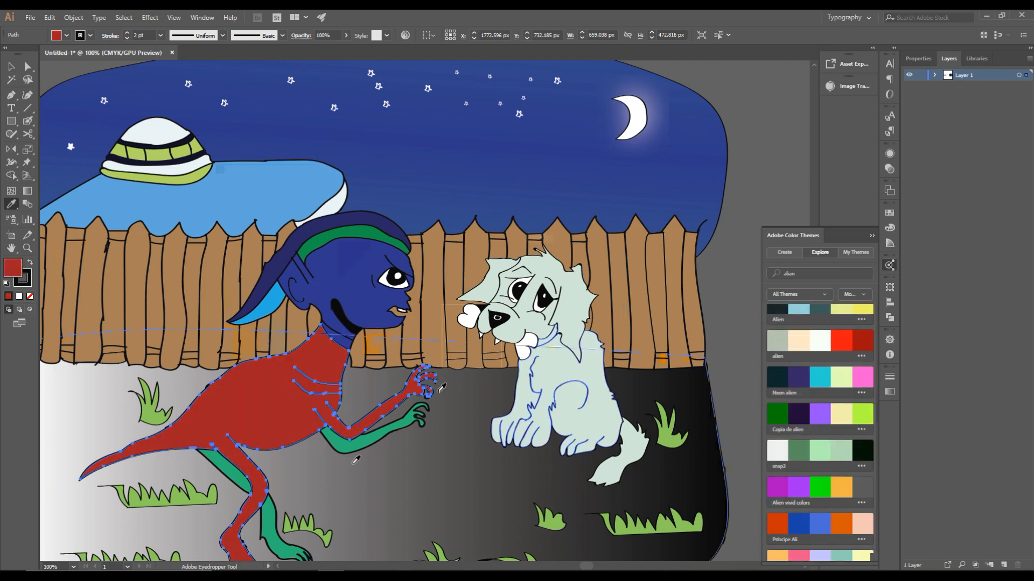
{"action": "left_click", "coordinate": [350, 446], "text": "ctrl"}
{"action": "left_click", "coordinate": [866, 343]}
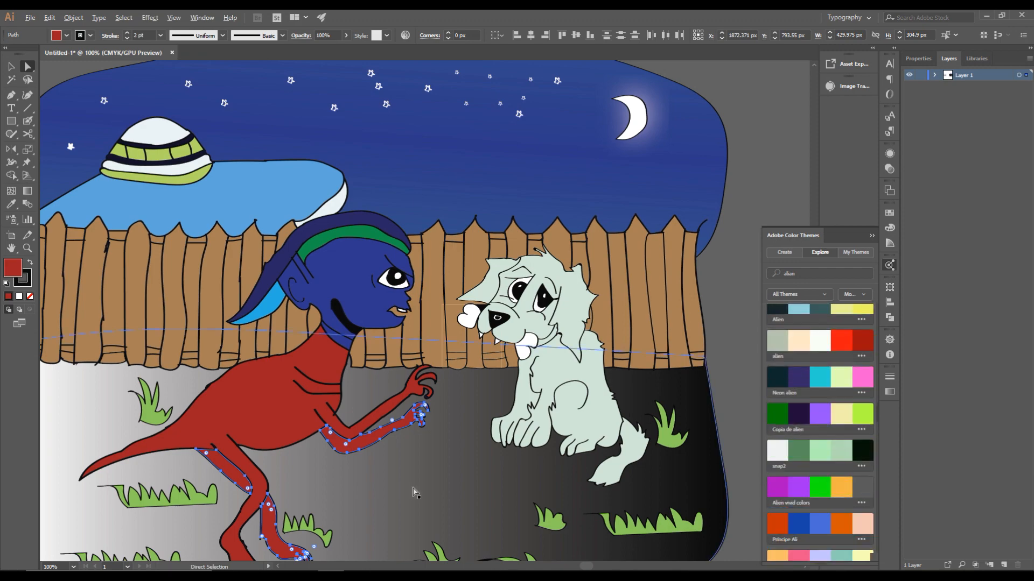
{"action": "key", "text": "alt+v"}
{"action": "left_click", "coordinate": [452, 492]}
{"action": "scroll", "coordinate": [451, 491], "scroll_direction": "down", "scroll_amount": 2}
- Fill the creature's head dark red, and its black jaw strap and neck band with the alien theme's bright red
{"action": "left_click", "coordinate": [391, 229], "text": "ctrl"}
{"action": "scroll", "coordinate": [392, 229], "scroll_direction": "up", "scroll_amount": 2}
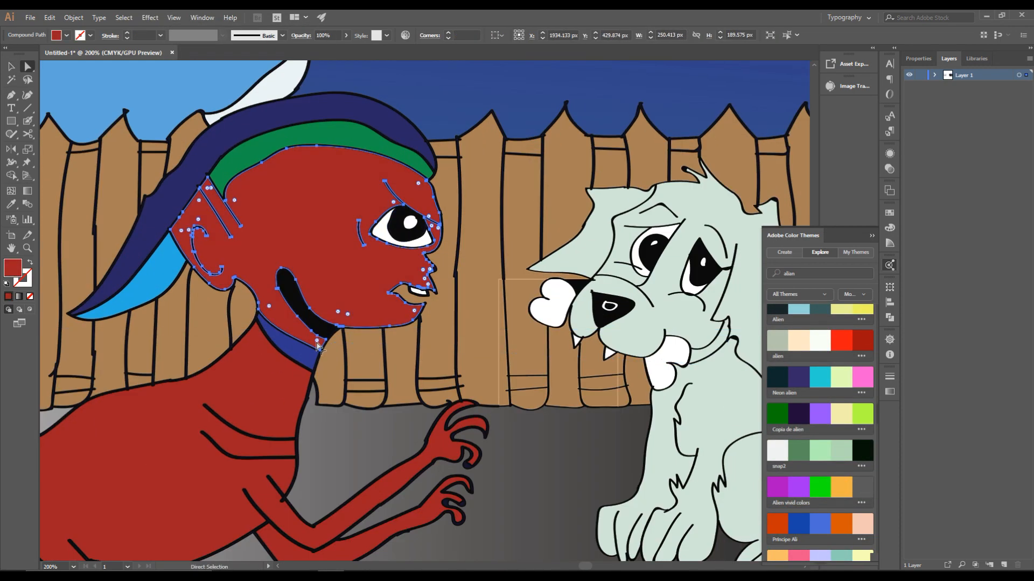
{"action": "left_click", "coordinate": [303, 307]}
{"action": "left_click", "coordinate": [294, 347], "text": "shift"}
{"action": "left_click", "coordinate": [841, 342]}
- Fill all parts of the creature's headpiece, including the tail and green band, with the alien theme's bright red
{"action": "left_click", "coordinate": [160, 273]}
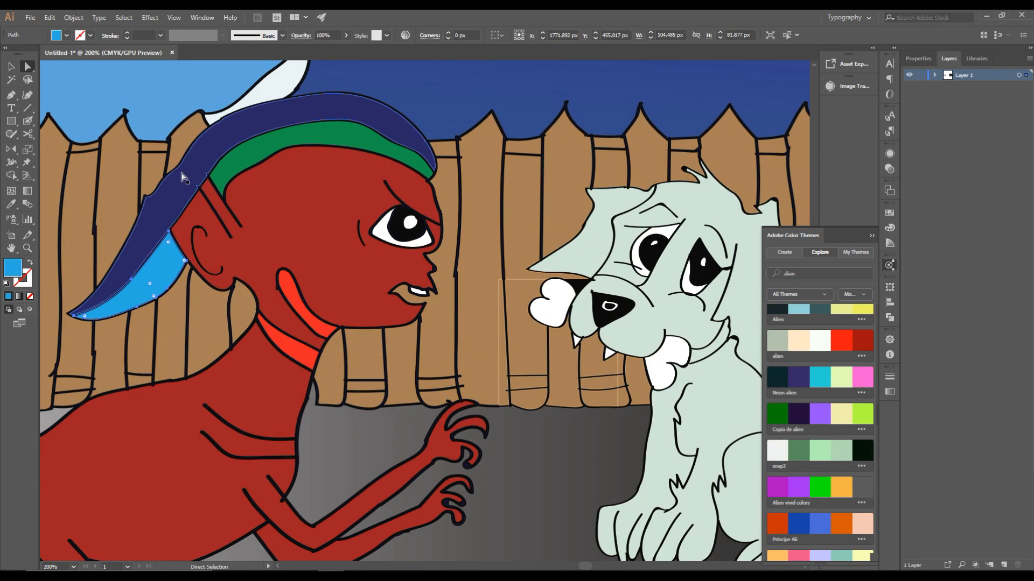
{"action": "left_click", "coordinate": [818, 341]}
{"action": "left_click", "coordinate": [841, 340]}
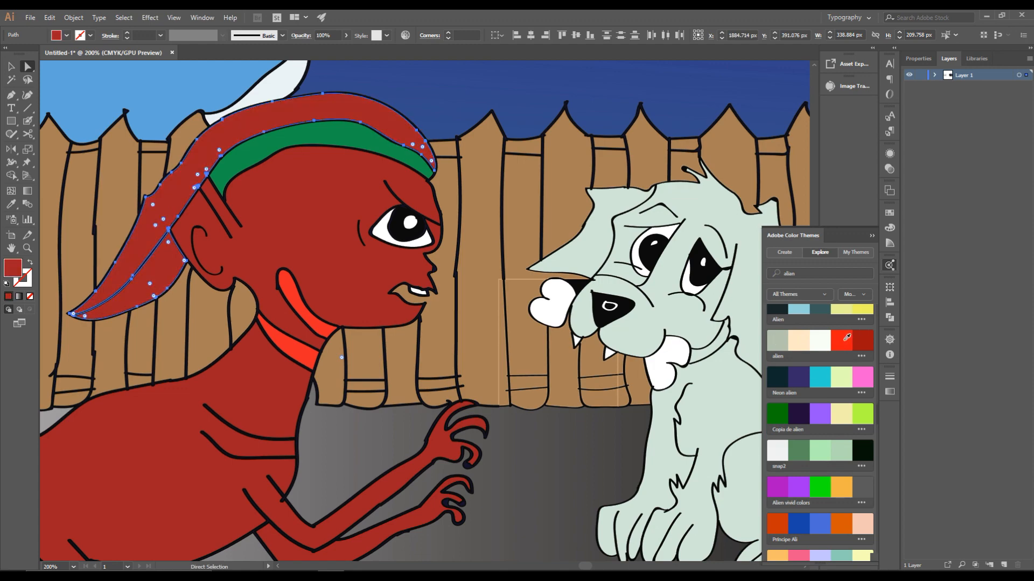
{"action": "left_click", "coordinate": [373, 145]}
{"action": "left_click", "coordinate": [841, 340]}
{"action": "key", "text": "v"}
{"action": "left_click", "coordinate": [409, 423]}
{"action": "scroll", "coordinate": [455, 231], "scroll_direction": "down", "scroll_amount": 3}
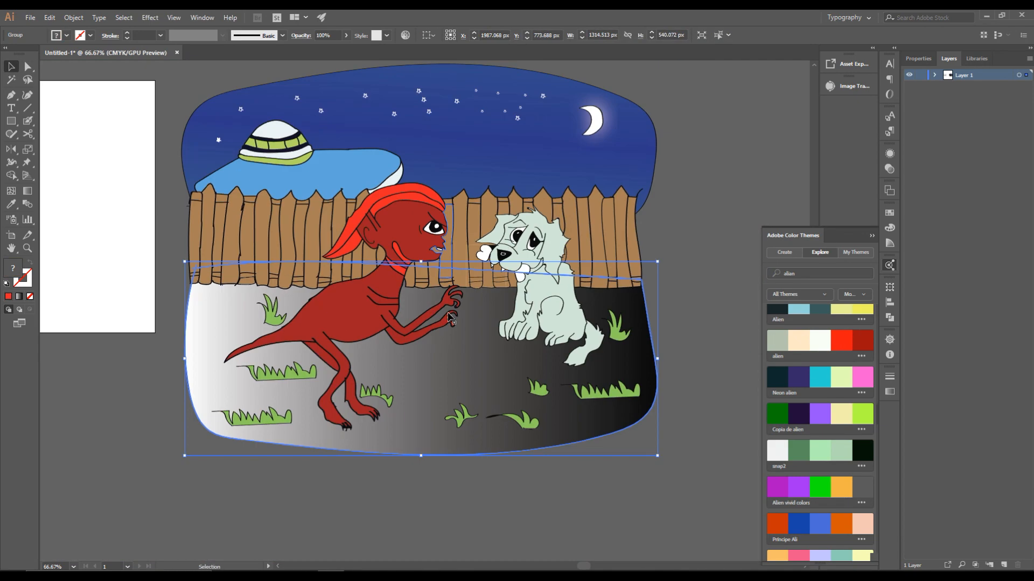
{"action": "scroll", "coordinate": [509, 314], "scroll_direction": "up", "scroll_amount": 1}
{"action": "left_click_drag", "start_coordinate": [602, 307], "coordinate": [464, 314]}
{"action": "key", "text": "a"}
{"action": "scroll", "coordinate": [464, 314], "scroll_direction": "down", "scroll_amount": 1}
{"action": "left_click", "coordinate": [463, 315]}
{"action": "scroll", "coordinate": [462, 315], "scroll_direction": "down", "scroll_amount": 1}
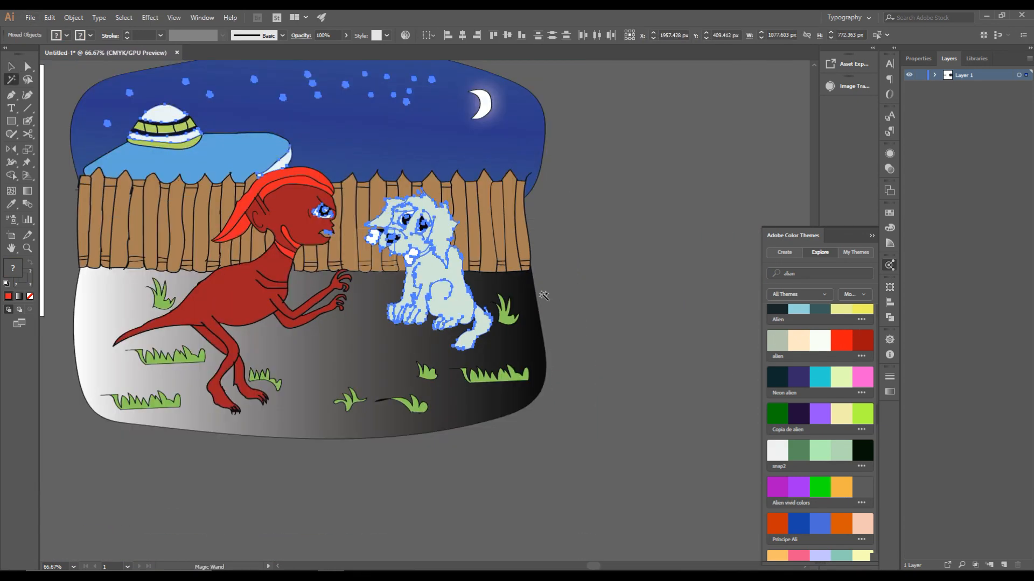
{"action": "left_click", "coordinate": [545, 293]}
- Fill the dog's body and head with the off-white of the alien theme
{"action": "scroll", "coordinate": [496, 278], "scroll_direction": "up", "scroll_amount": 2}
{"action": "left_click", "coordinate": [400, 282]}
{"action": "left_click", "coordinate": [819, 340]}
{"action": "left_click", "coordinate": [379, 172]}
{"action": "left_click", "coordinate": [819, 341]}
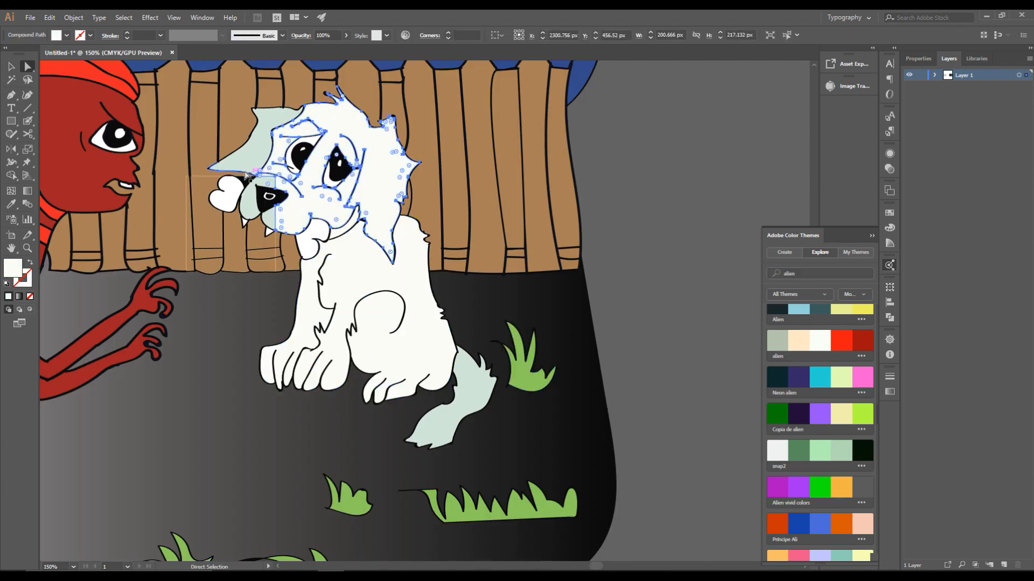
{"action": "left_click", "coordinate": [609, 194]}
- Fill the dog's remaining ear, muzzle and tail with the same off-white theme colour
{"action": "left_click", "coordinate": [255, 148]}
{"action": "left_click", "coordinate": [252, 209], "text": "shift"}
{"action": "left_click", "coordinate": [819, 340]}
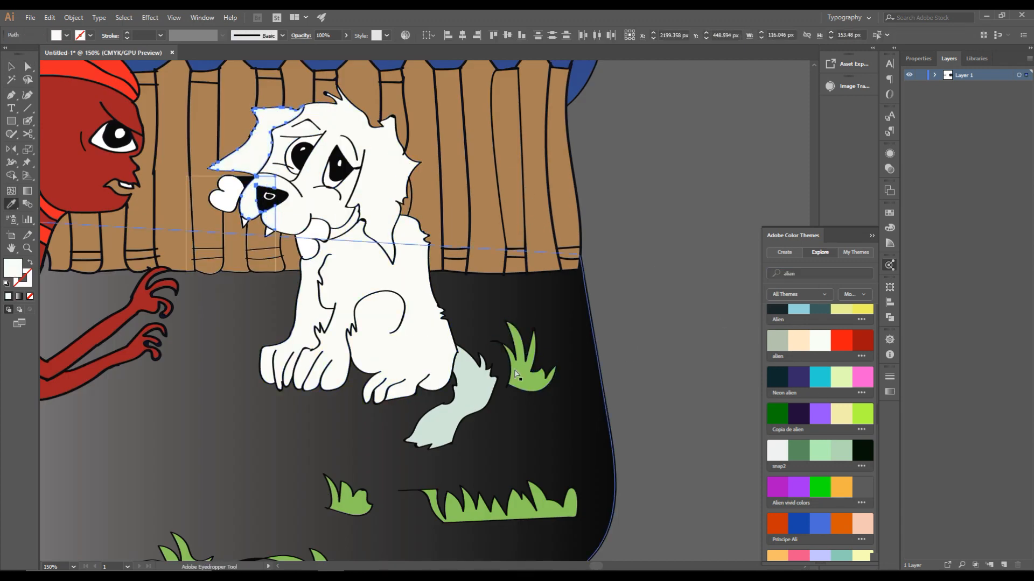
{"action": "left_click", "coordinate": [441, 420]}
{"action": "left_click", "coordinate": [819, 340]}
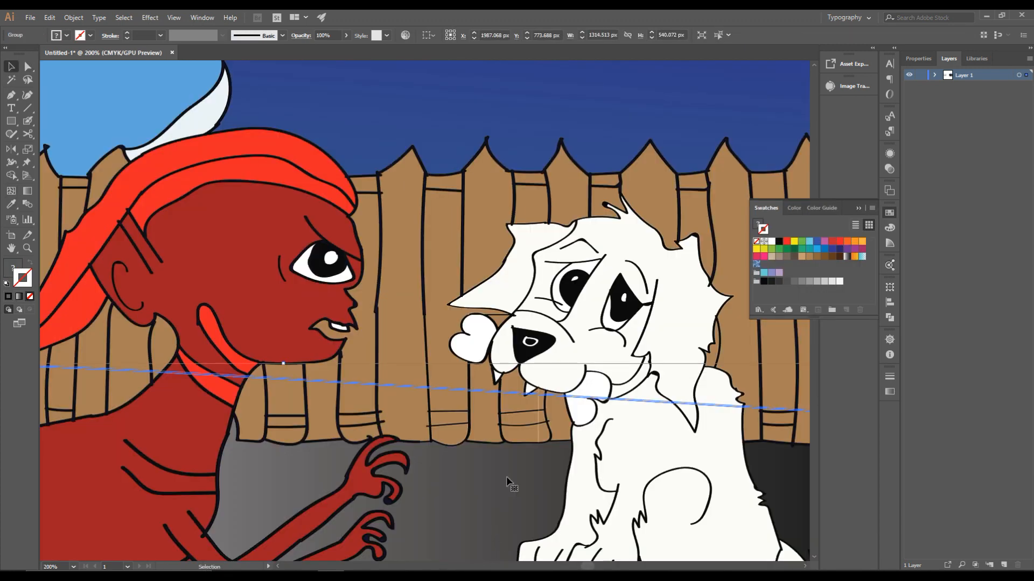
{"action": "scroll", "coordinate": [506, 481], "scroll_direction": "down", "scroll_amount": 3}
{"action": "scroll", "coordinate": [428, 370], "scroll_direction": "up", "scroll_amount": 5}
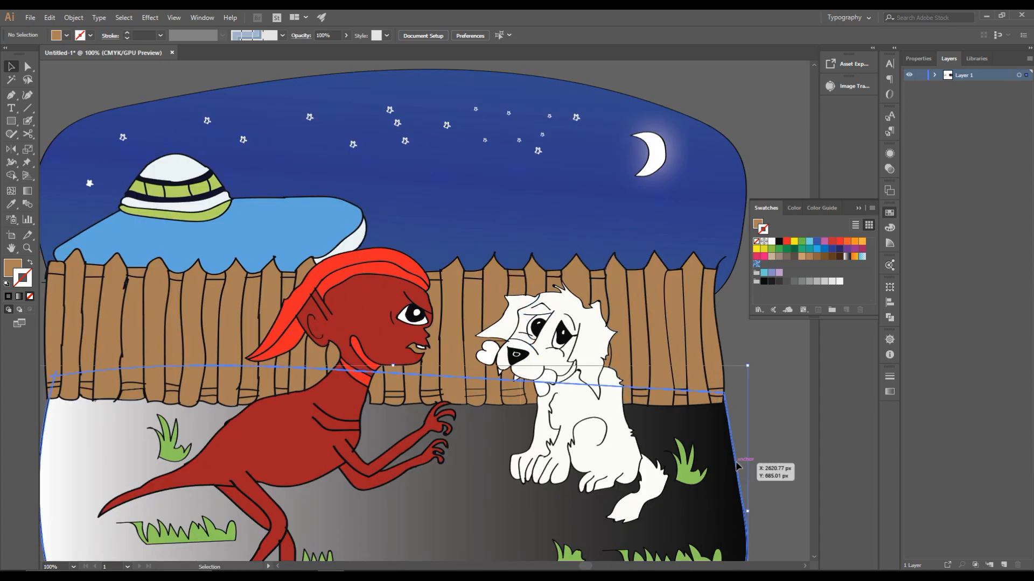
{"action": "key", "text": "a"}
{"action": "left_click", "coordinate": [428, 369]}
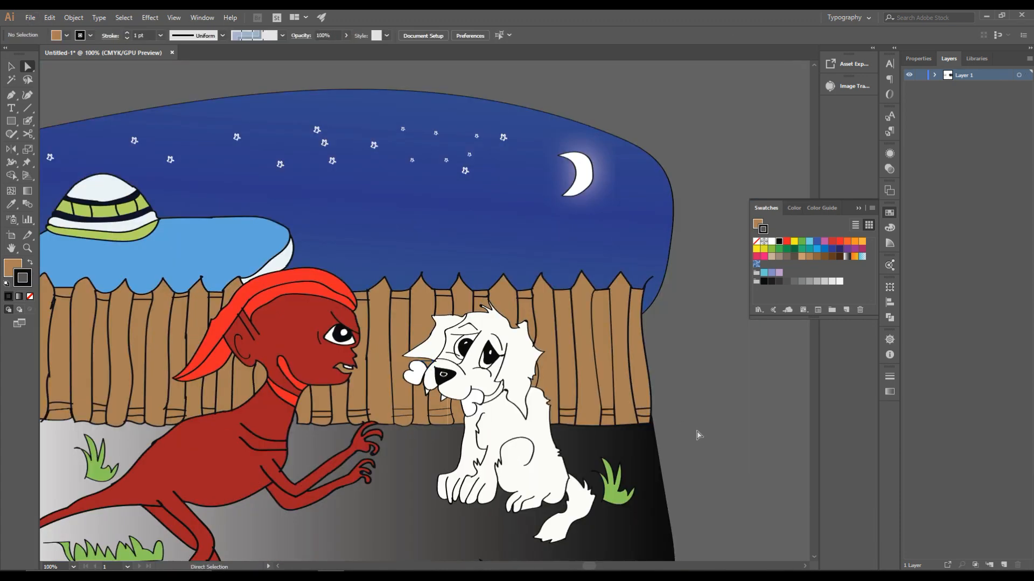
{"action": "scroll", "coordinate": [692, 434], "scroll_direction": "down", "scroll_amount": 2}
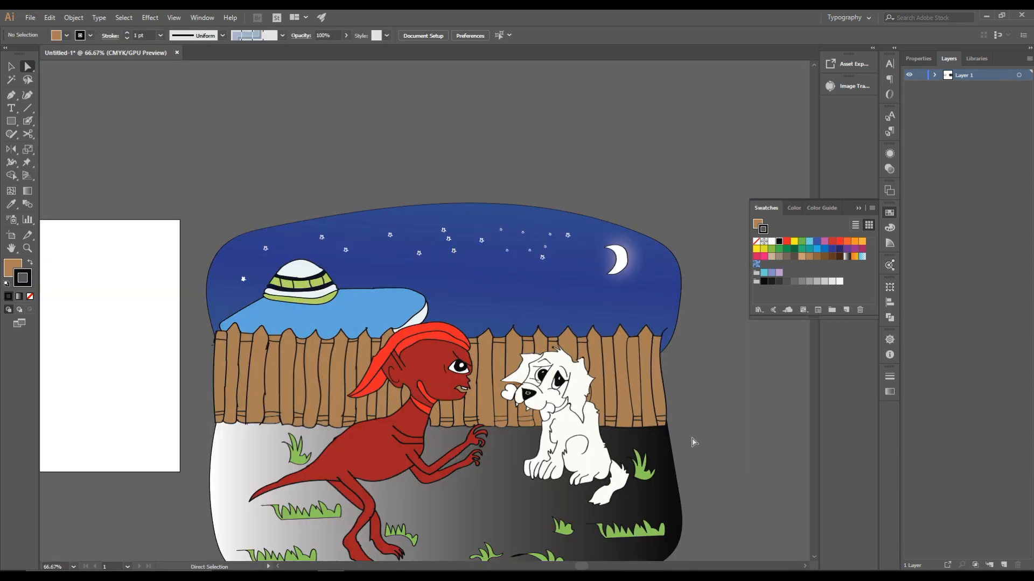
- Select the ground shape and give its stroke a gradient from blue (C 81, M 0, Y 0, K 0) to black
{"action": "scroll", "coordinate": [692, 437], "scroll_direction": "up", "scroll_amount": 2}
{"action": "left_click", "coordinate": [512, 531]}
{"action": "scroll", "coordinate": [728, 311], "scroll_direction": "down", "scroll_amount": 1}
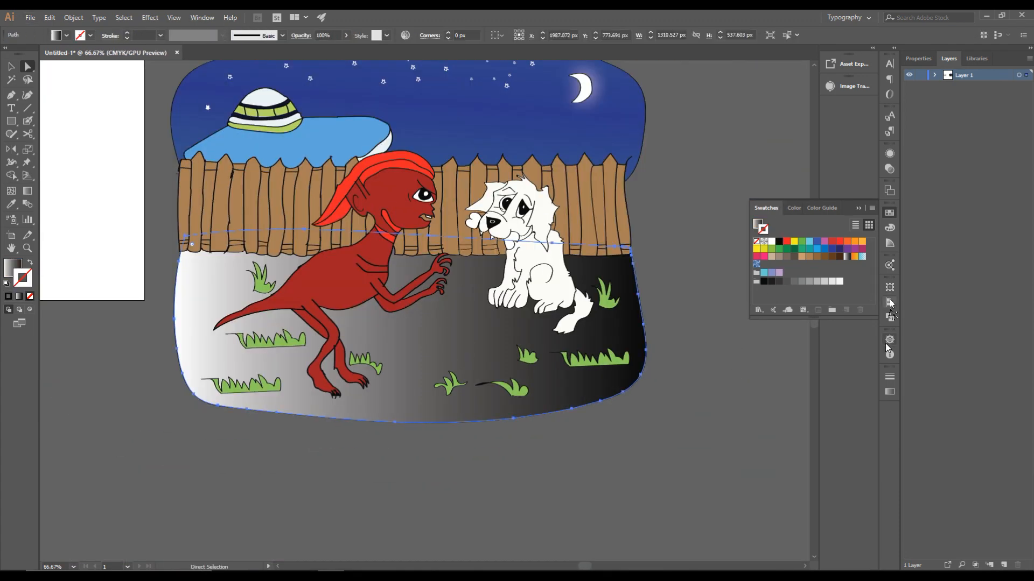
{"action": "left_click", "coordinate": [890, 392]}
{"action": "double_click", "coordinate": [752, 458]}
{"action": "left_click", "coordinate": [798, 425]}
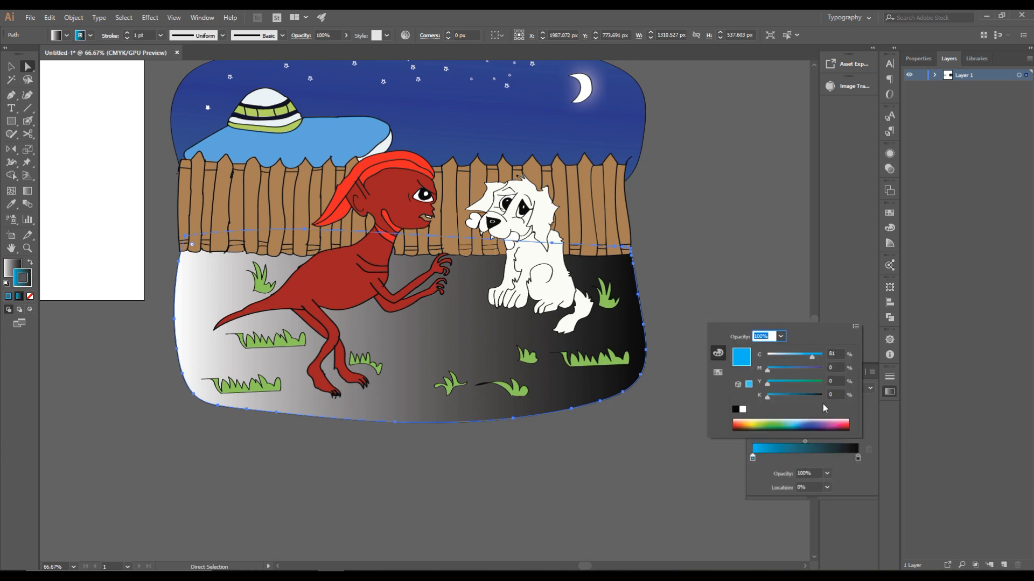
{"action": "left_click", "coordinate": [826, 455]}
- Add two stops to the ground's fill gradient and colour the one at about 37% brown (C 40, M 70, Y 100, K 0)
{"action": "left_click", "coordinate": [755, 408]}
{"action": "left_click", "coordinate": [780, 458]}
{"action": "double_click", "coordinate": [792, 458]}
{"action": "left_click_drag", "start_coordinate": [815, 424], "coordinate": [763, 422]}
{"action": "left_click", "coordinate": [806, 371]}
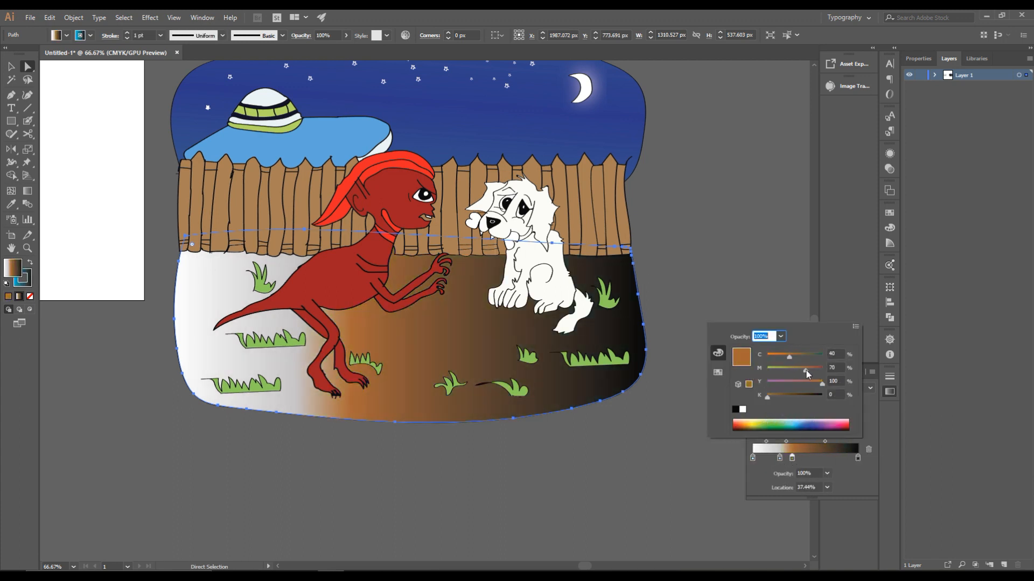
- Copy the brown stop to the start of the ground's fill gradient and delete the original white stop there
{"action": "left_click", "coordinate": [792, 459]}
{"action": "left_click_drag", "start_coordinate": [792, 459], "coordinate": [752, 459]}
{"action": "left_click", "coordinate": [756, 459]}
{"action": "left_click", "coordinate": [868, 451]}
- Rotate the ground's linear fill gradient to an angle slightly above 20°
{"action": "left_click", "coordinate": [809, 417]}
{"action": "key", "text": "Up"}
{"action": "key", "text": "Up"}
{"action": "key", "text": "Up"}
{"action": "key", "text": "Up"}
{"action": "key", "text": "Up"}
{"action": "key", "text": "Up"}
{"action": "key", "text": "Up"}
{"action": "key", "text": "Up"}
{"action": "key", "text": "Up"}
{"action": "key", "text": "Up"}
{"action": "key", "text": "Up"}
{"action": "key", "text": "Up"}
{"action": "key", "text": "Up"}
{"action": "key", "text": "Up"}
{"action": "key", "text": "Up"}
{"action": "key", "text": "Up"}
{"action": "key", "text": "Up"}
{"action": "key", "text": "Up"}
{"action": "key", "text": "Up"}
{"action": "key", "text": "Up"}
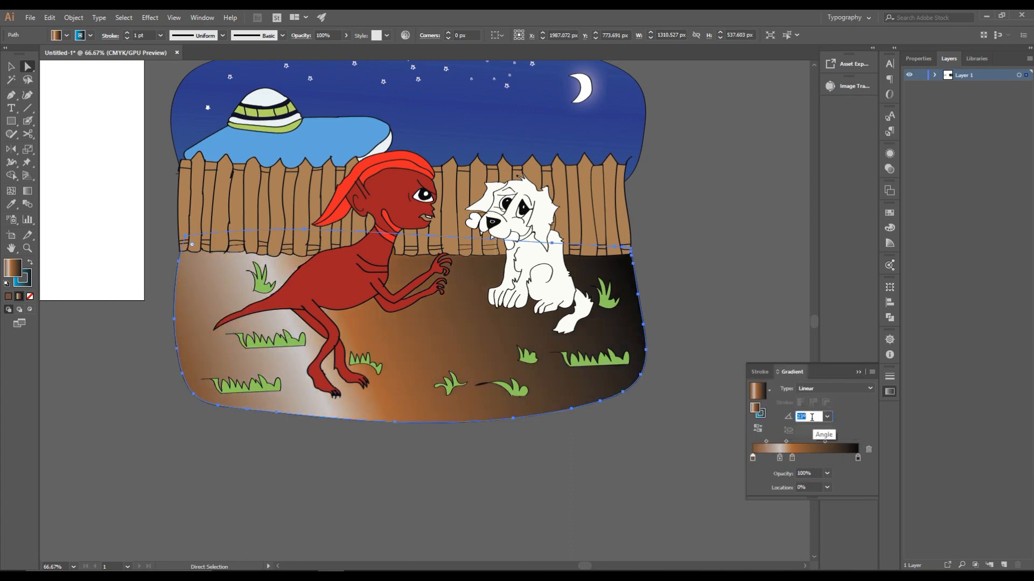